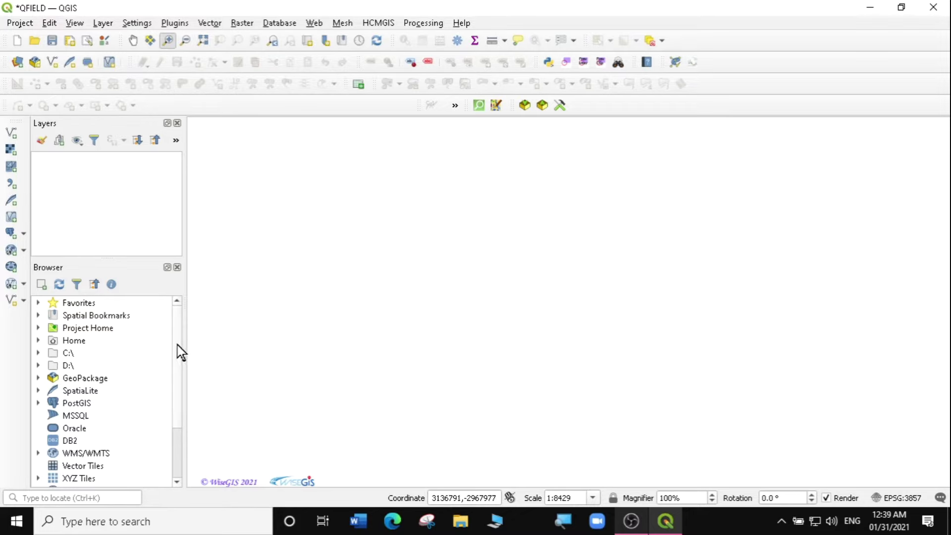
Step: Add the BING MAPS VIRTUAL layer from the XYZ Tiles connections to the project as a basemap
{"action": "scroll", "coordinate": [177, 346], "scroll_direction": "down", "scroll_amount": 2}
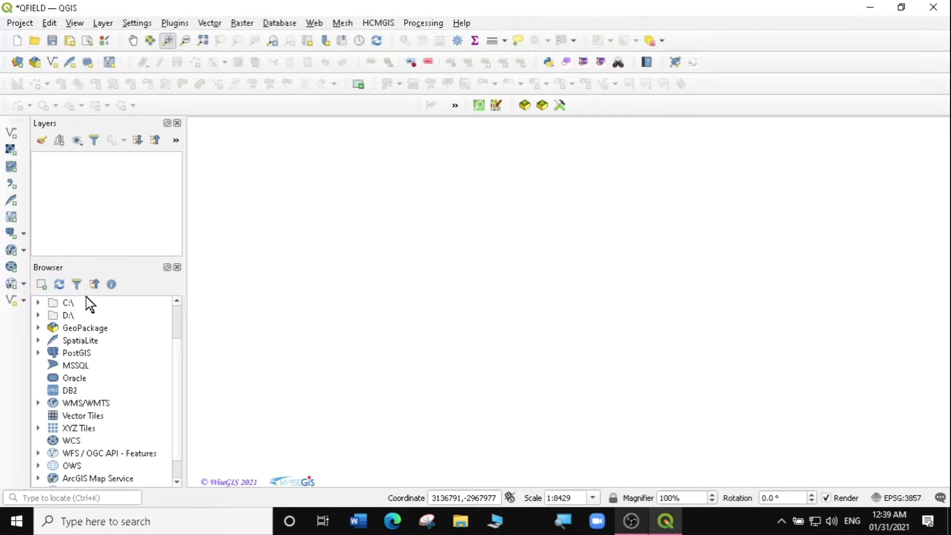
{"action": "right_click", "coordinate": [782, 47]}
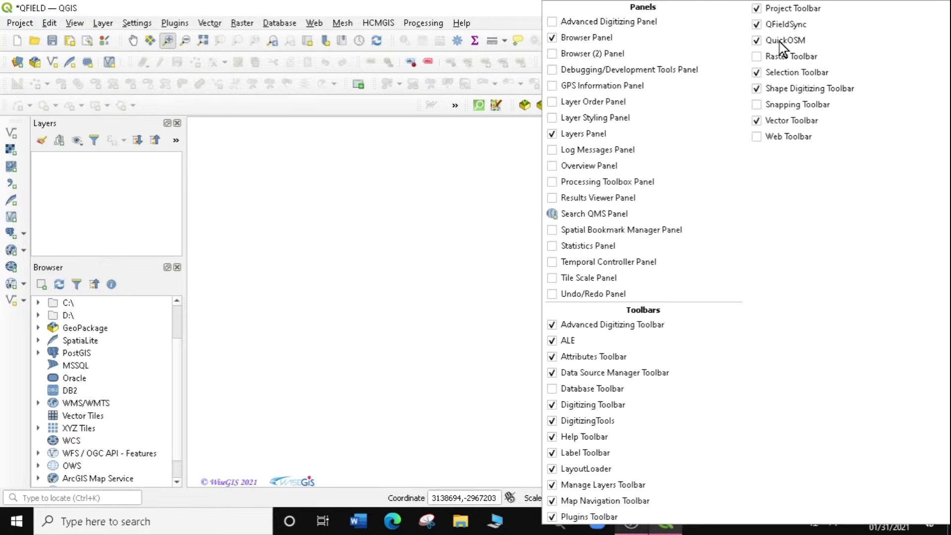
{"action": "left_click", "coordinate": [476, 14]}
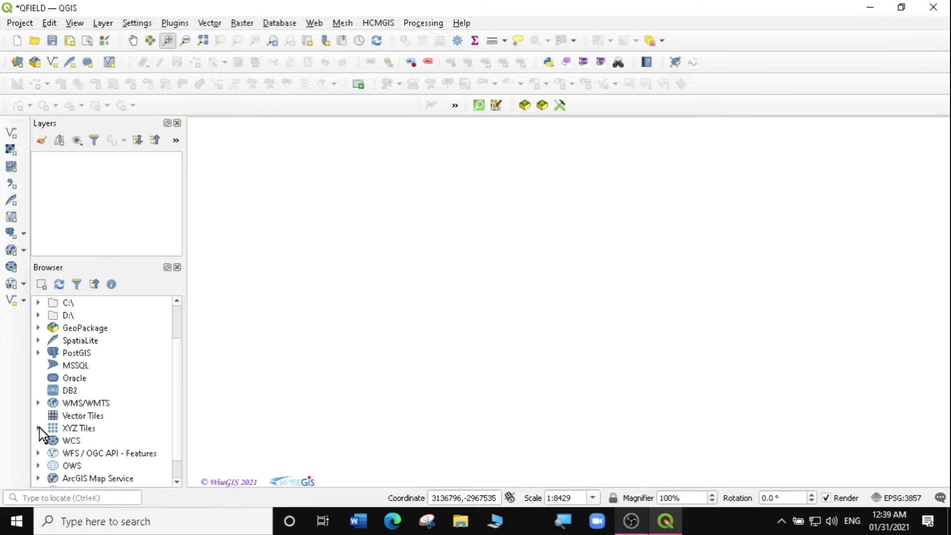
{"action": "scroll", "coordinate": [177, 396], "scroll_direction": "down", "scroll_amount": 1}
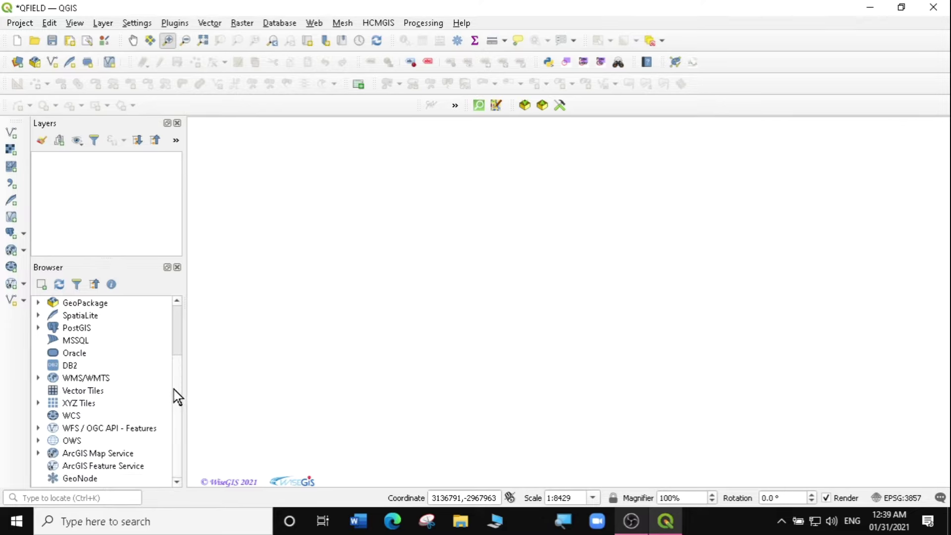
{"action": "left_click", "coordinate": [38, 402]}
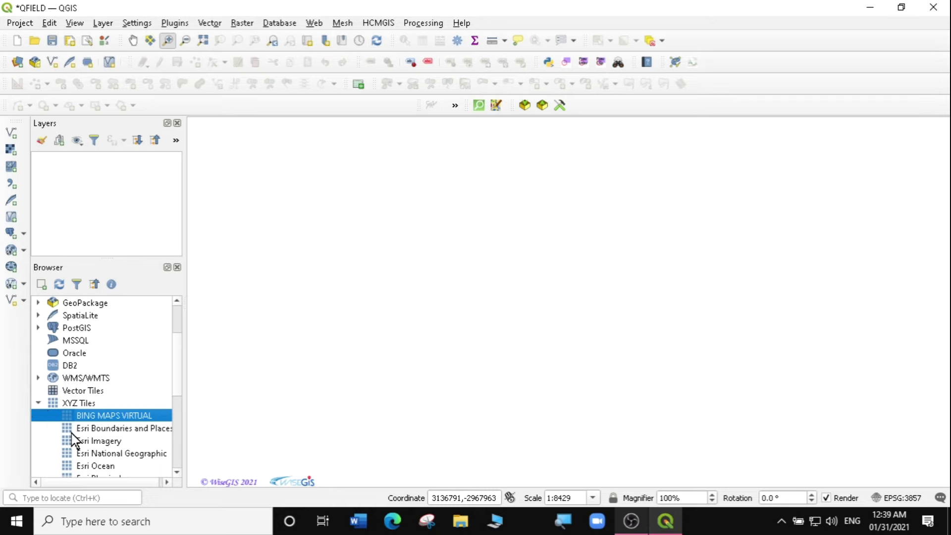
{"action": "left_click_drag", "start_coordinate": [180, 367], "coordinate": [180, 402]}
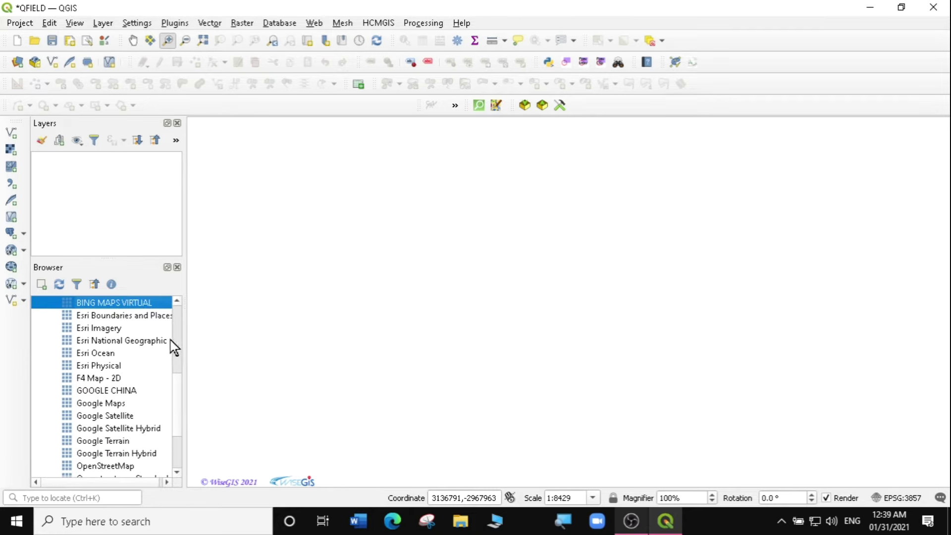
{"action": "scroll", "coordinate": [170, 340], "scroll_direction": "up", "scroll_amount": 4}
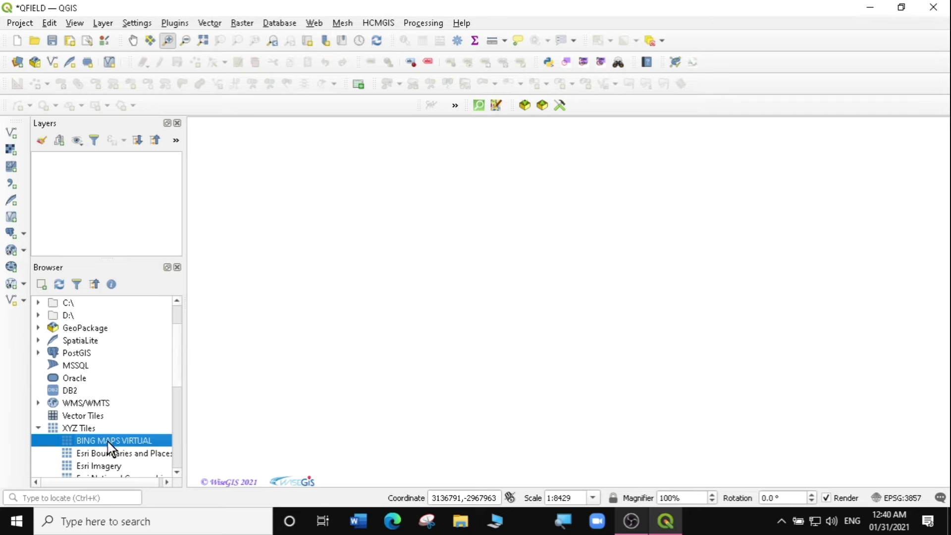
{"action": "left_click_drag", "start_coordinate": [97, 445], "coordinate": [87, 168]}
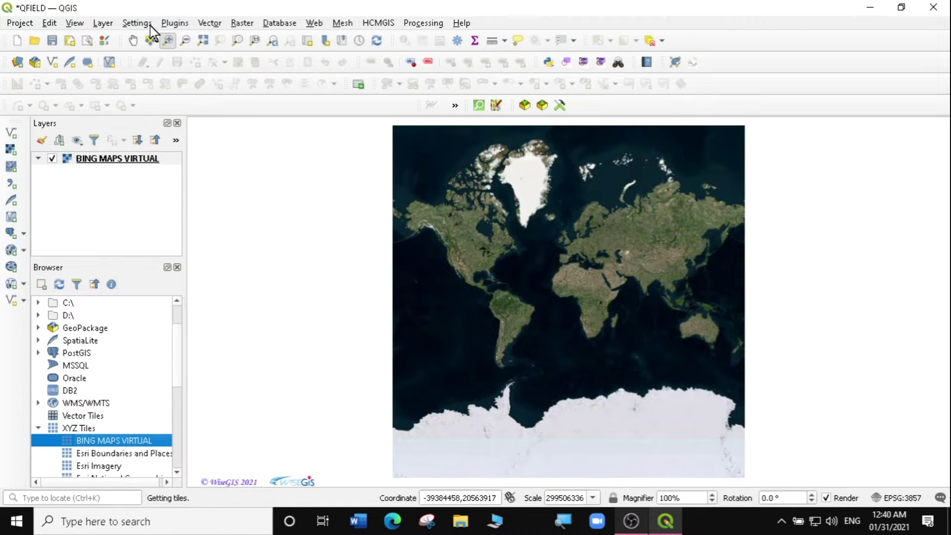
Step: Geocode the address "pretoria" and choose the result in the City of Tshwane Metropolitan Municipality, Gauteng, South Africa
{"action": "left_click", "coordinate": [164, 23]}
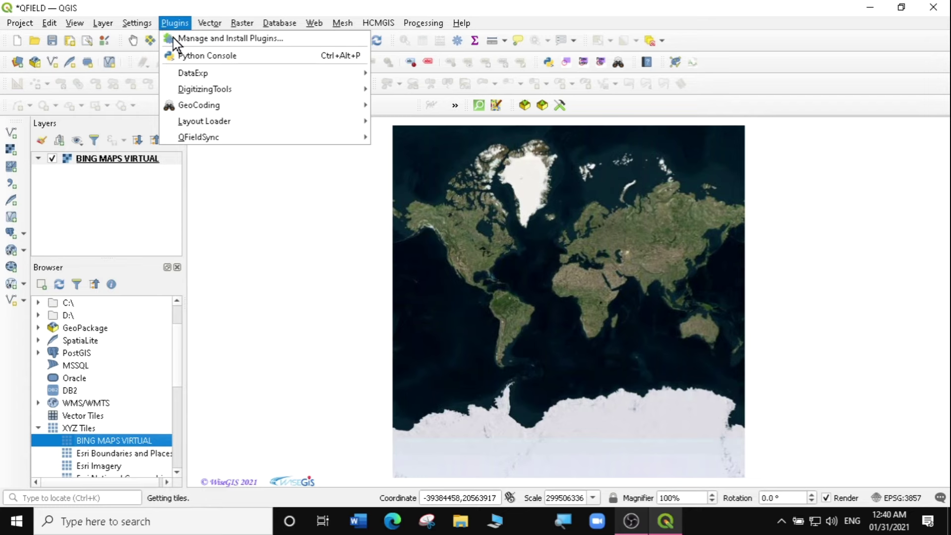
{"action": "mouse_move", "coordinate": [201, 104]}
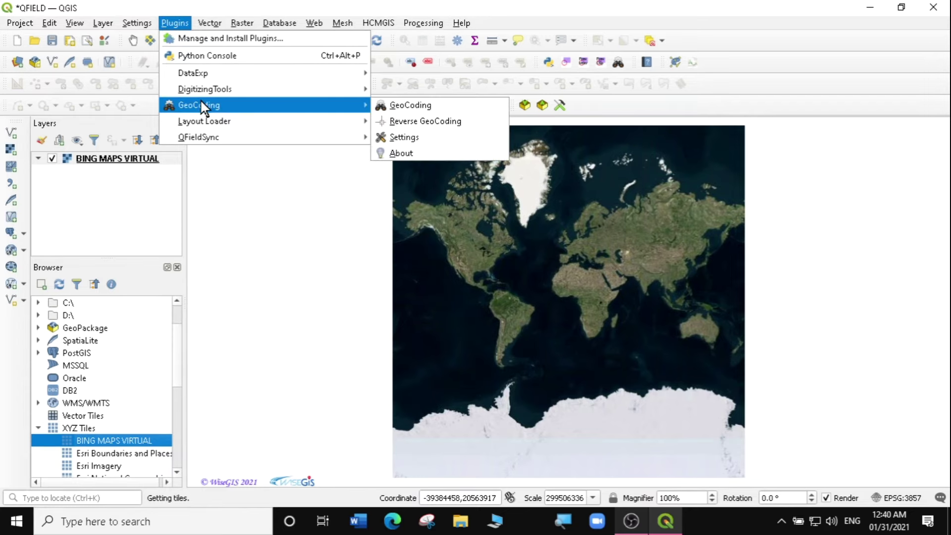
{"action": "left_click", "coordinate": [425, 110]}
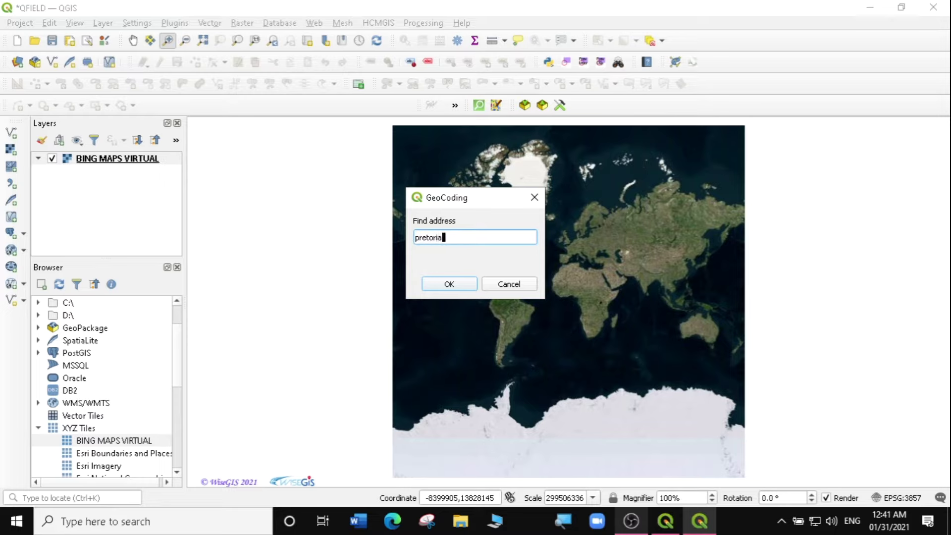
{"action": "key", "text": "Return"}
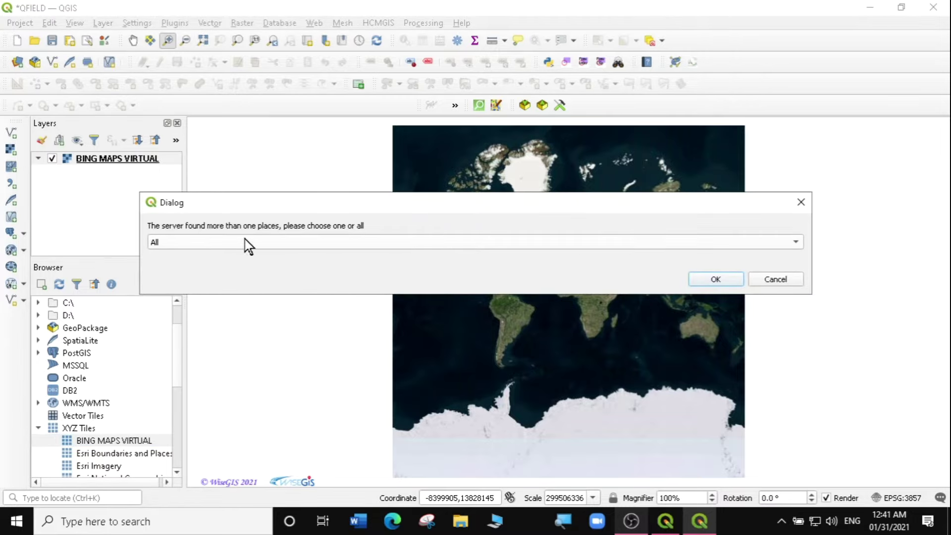
{"action": "left_click", "coordinate": [389, 243]}
{"action": "left_click", "coordinate": [341, 242]}
{"action": "left_click", "coordinate": [340, 240]}
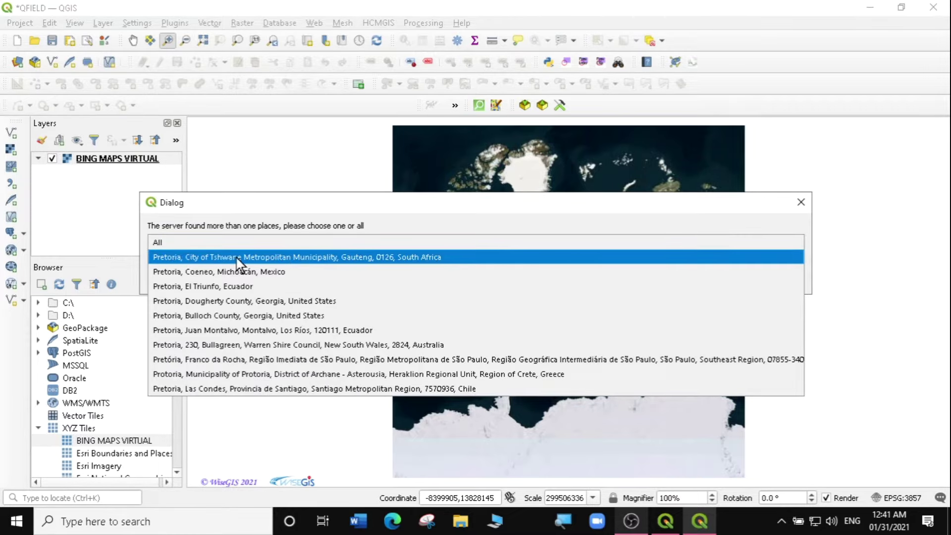
{"action": "left_click", "coordinate": [421, 258]}
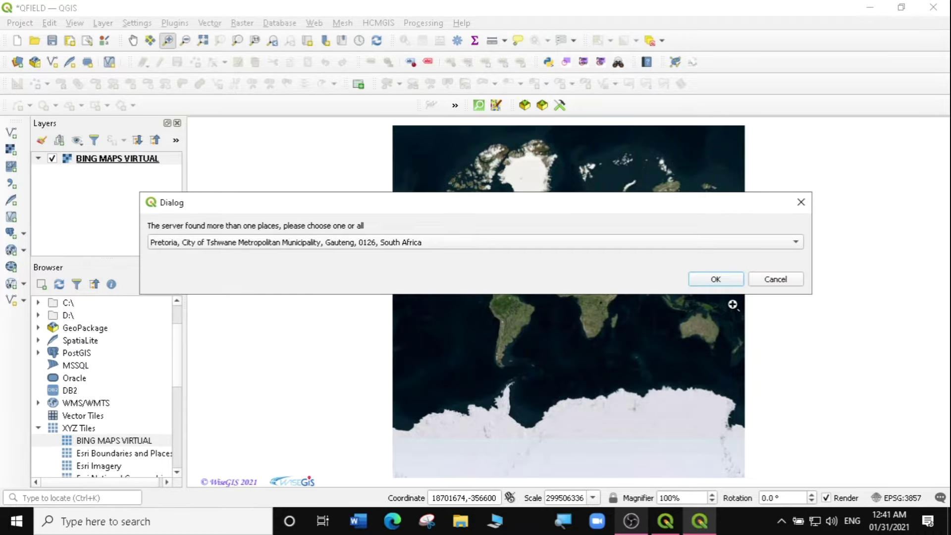
{"action": "left_click", "coordinate": [715, 277]}
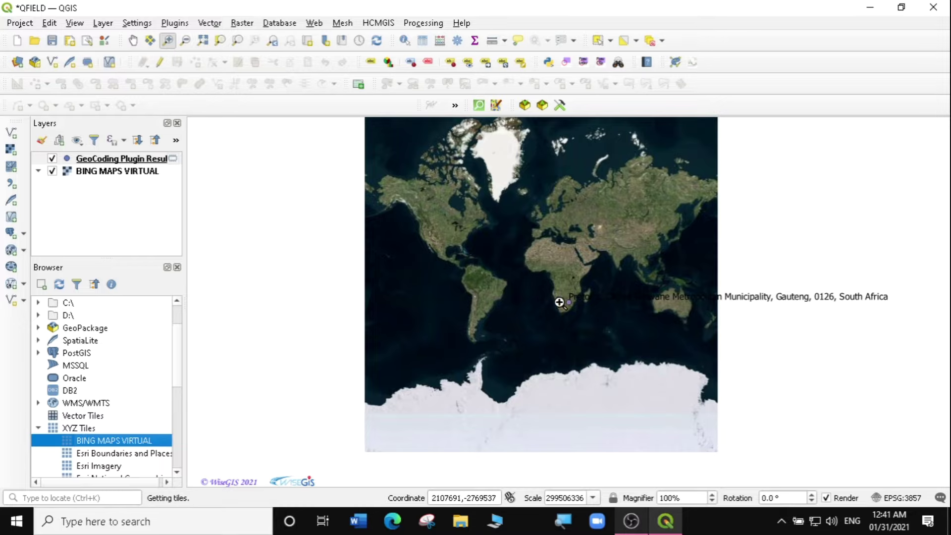
Step: Zoom the map in on the geocoded Pretoria point until individual city blocks can be distinguished
{"action": "left_click_drag", "start_coordinate": [553, 296], "coordinate": [589, 315]}
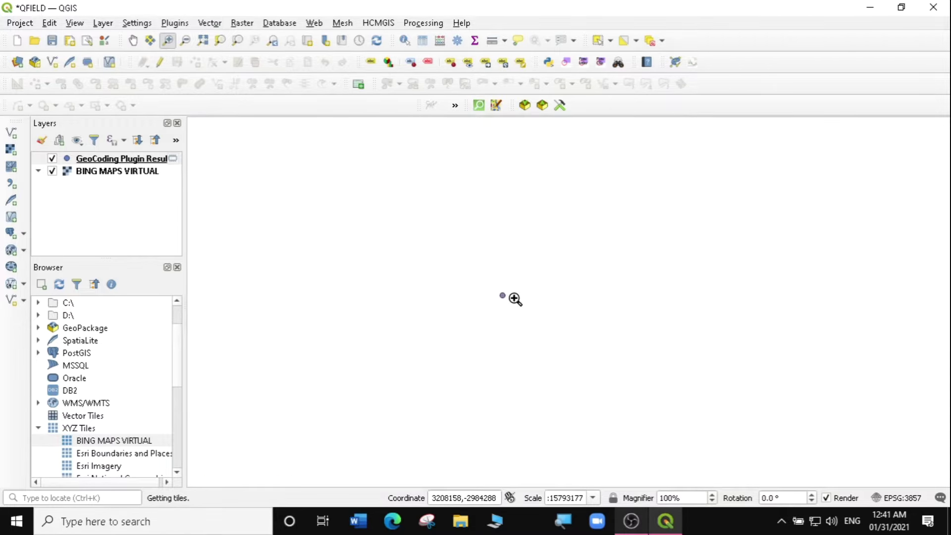
{"action": "left_click_drag", "start_coordinate": [472, 272], "coordinate": [539, 321]}
{"action": "left_click_drag", "start_coordinate": [509, 259], "coordinate": [590, 334]}
{"action": "left_click_drag", "start_coordinate": [500, 248], "coordinate": [591, 323]}
{"action": "left_click_drag", "start_coordinate": [493, 251], "coordinate": [593, 342]}
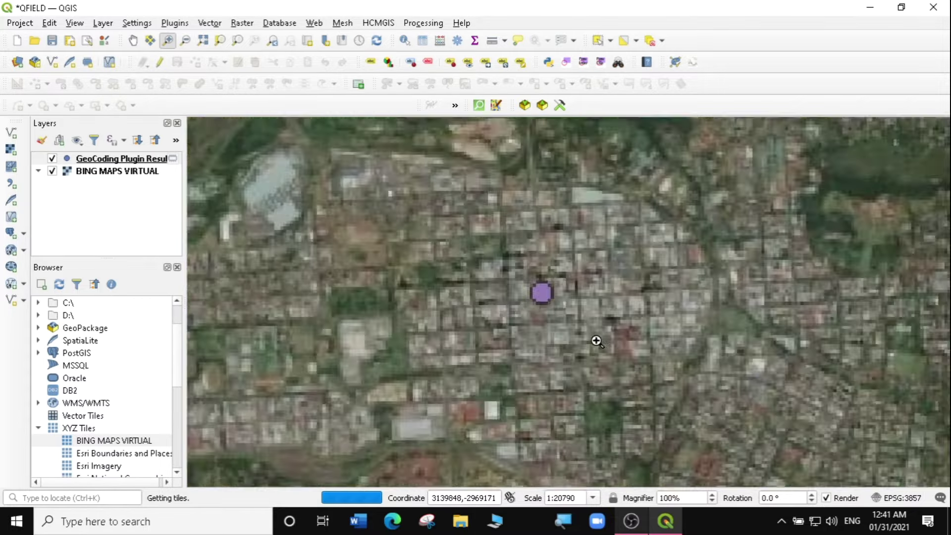
{"action": "left_click_drag", "start_coordinate": [463, 227], "coordinate": [622, 364]}
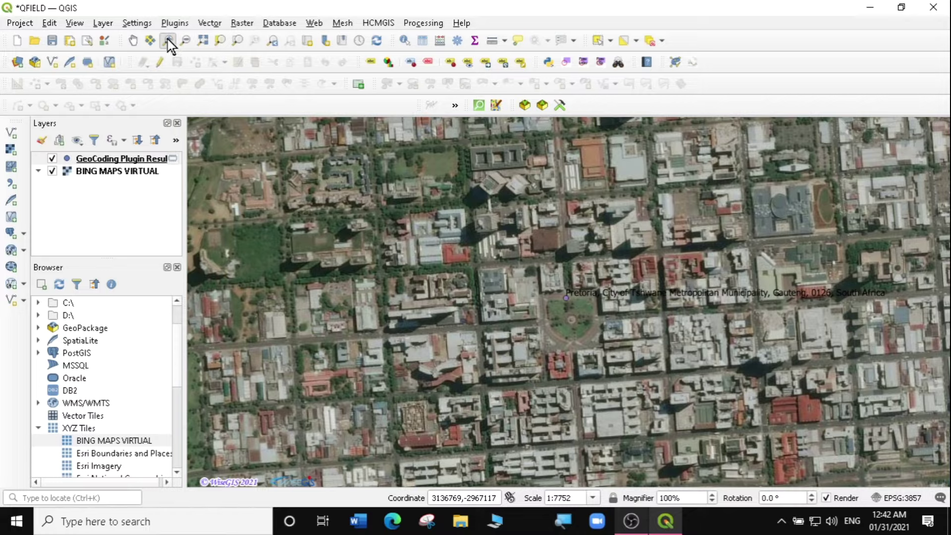
Step: Set up a new shapefile layer named "Boundary for Area" in the test folder with Polygon geometry
{"action": "left_click", "coordinate": [103, 24]}
{"action": "mouse_move", "coordinate": [110, 57]}
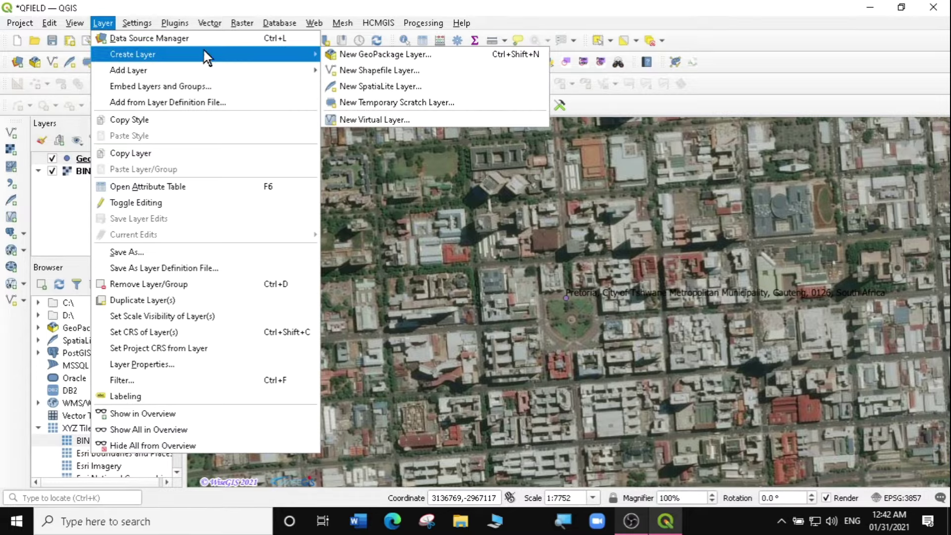
{"action": "left_click", "coordinate": [396, 71]}
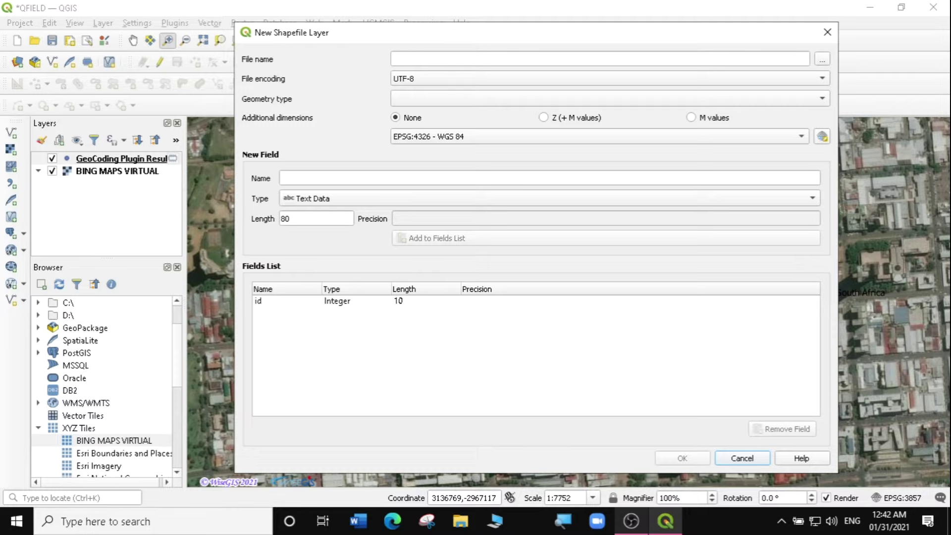
{"action": "left_click", "coordinate": [823, 62]}
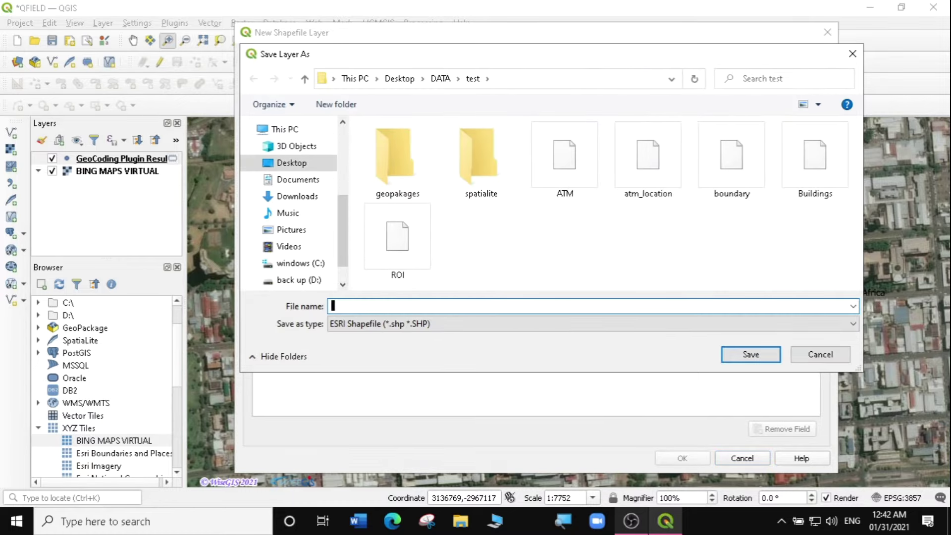
{"action": "type", "text": "Bou"}
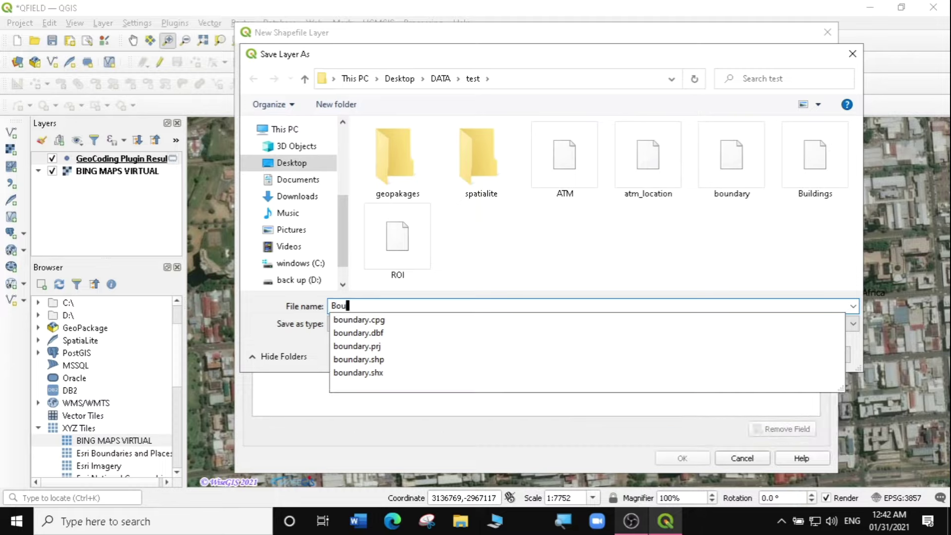
{"action": "type", "text": "ndary for Area"}
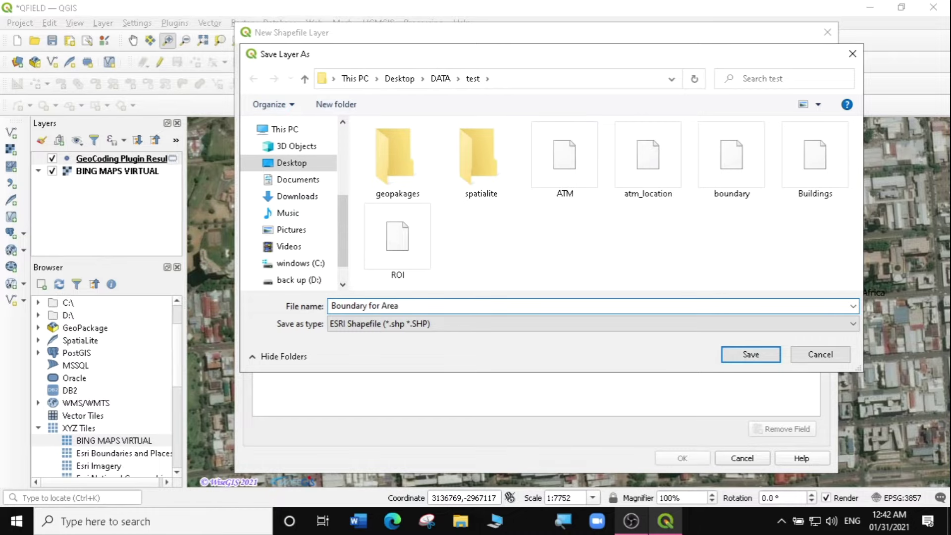
{"action": "left_click", "coordinate": [751, 355]}
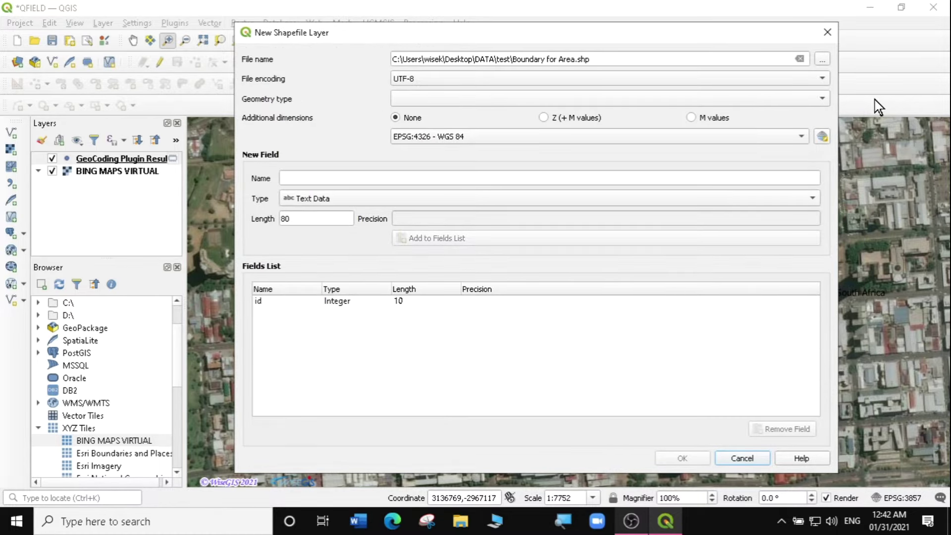
{"action": "left_click", "coordinate": [822, 100]}
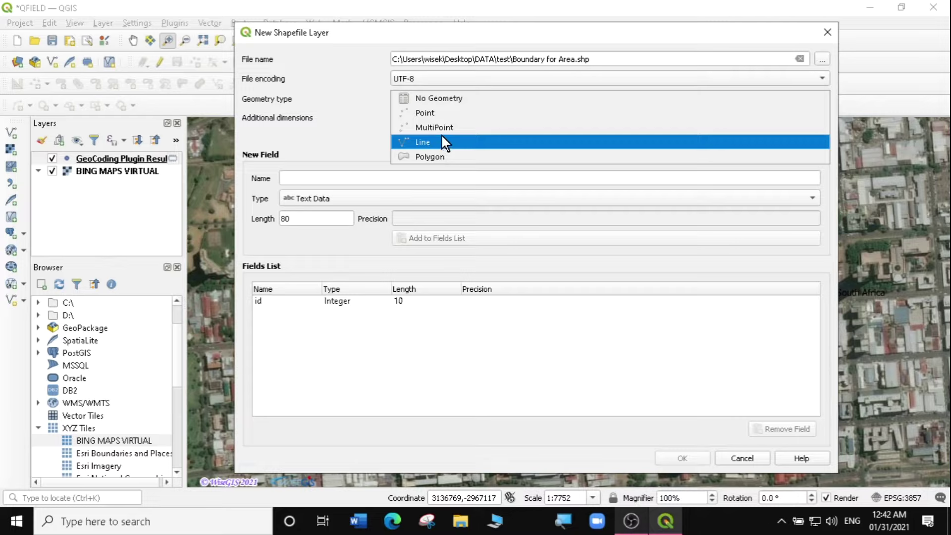
{"action": "left_click", "coordinate": [443, 157]}
Step: Replace the default id field with a Text Data field called Name, length 80, and create the shapefile layer
{"action": "left_click", "coordinate": [283, 178]}
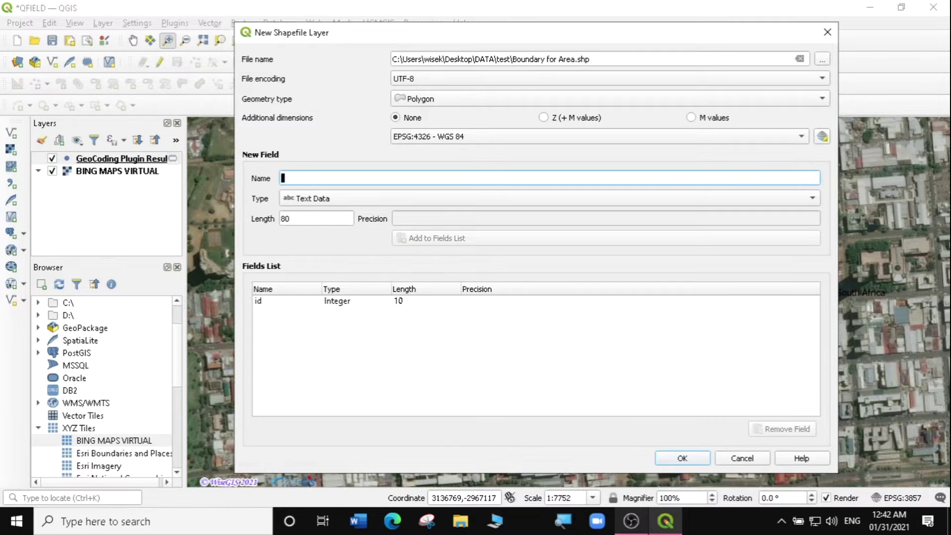
{"action": "type", "text": "Name"}
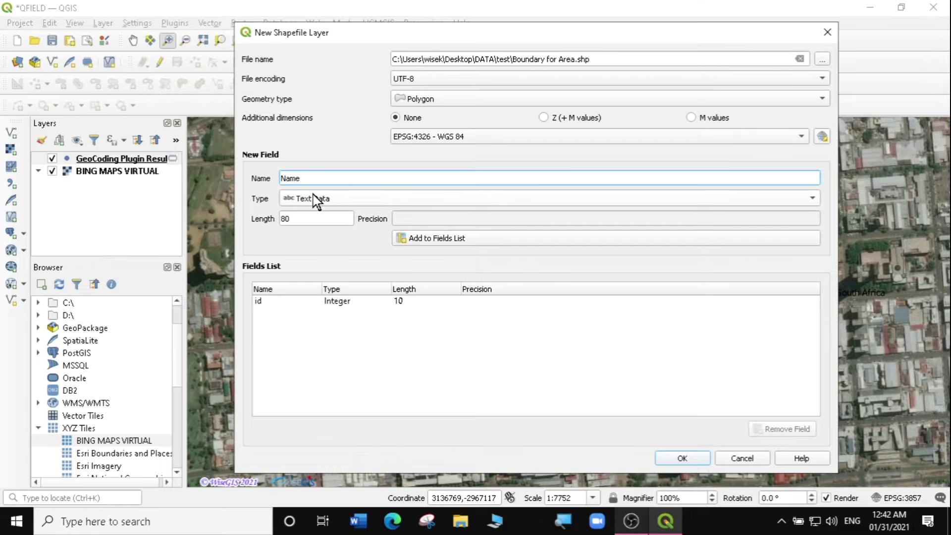
{"action": "left_click", "coordinate": [448, 239]}
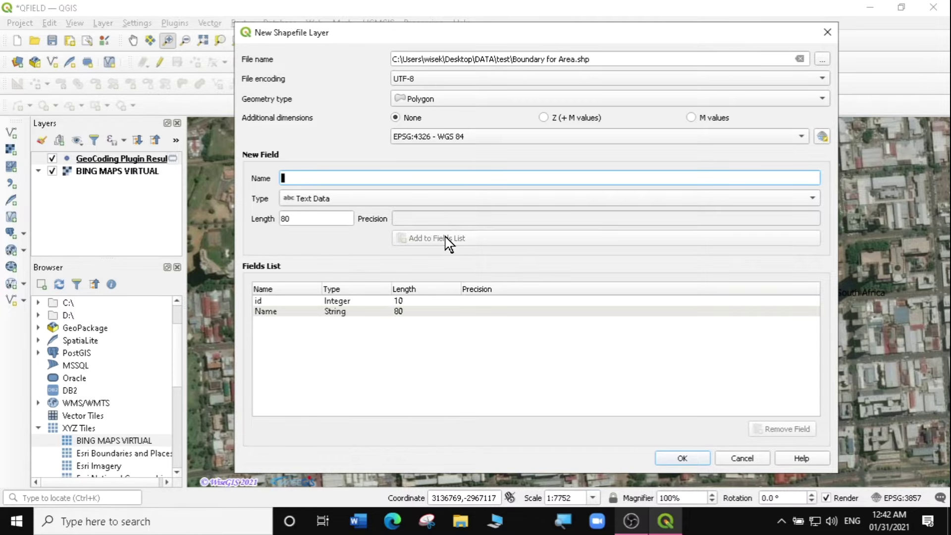
{"action": "left_click", "coordinate": [384, 299]}
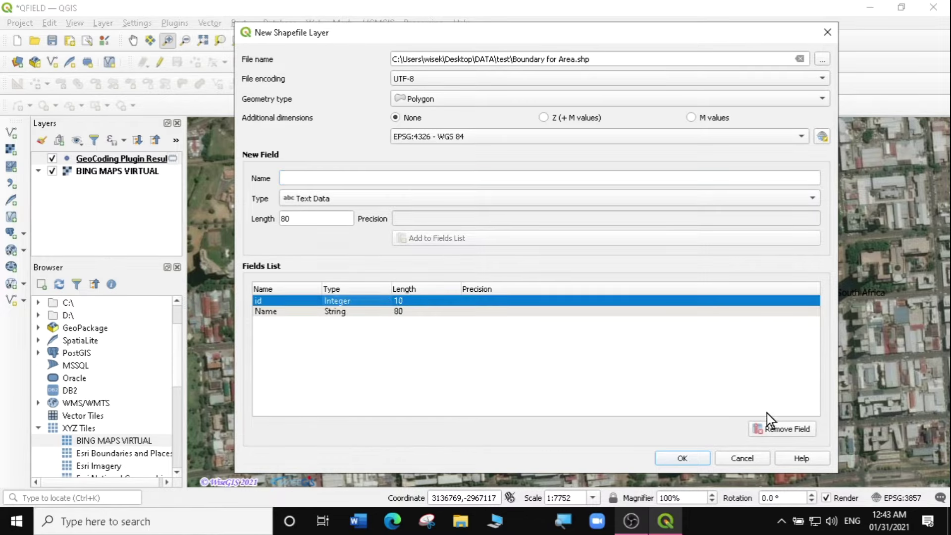
{"action": "left_click", "coordinate": [778, 429]}
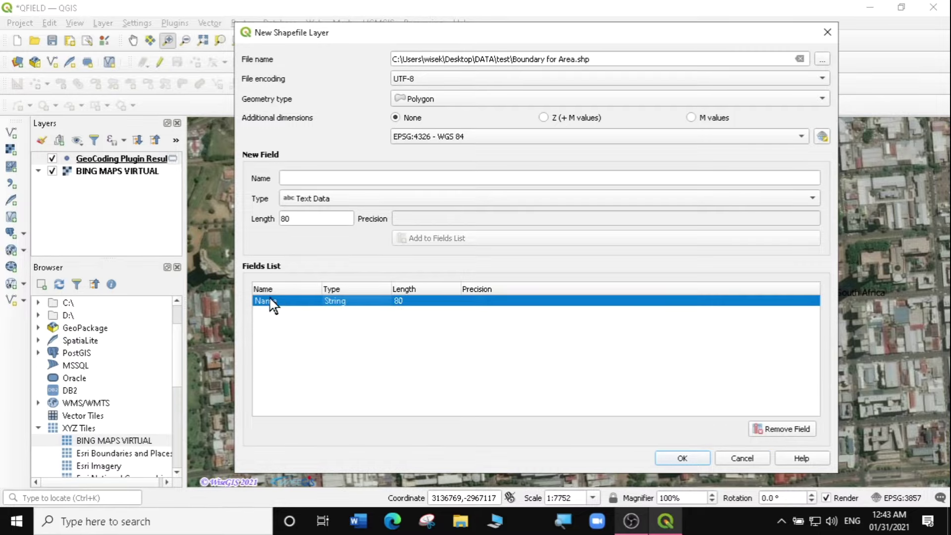
{"action": "left_click", "coordinate": [693, 458]}
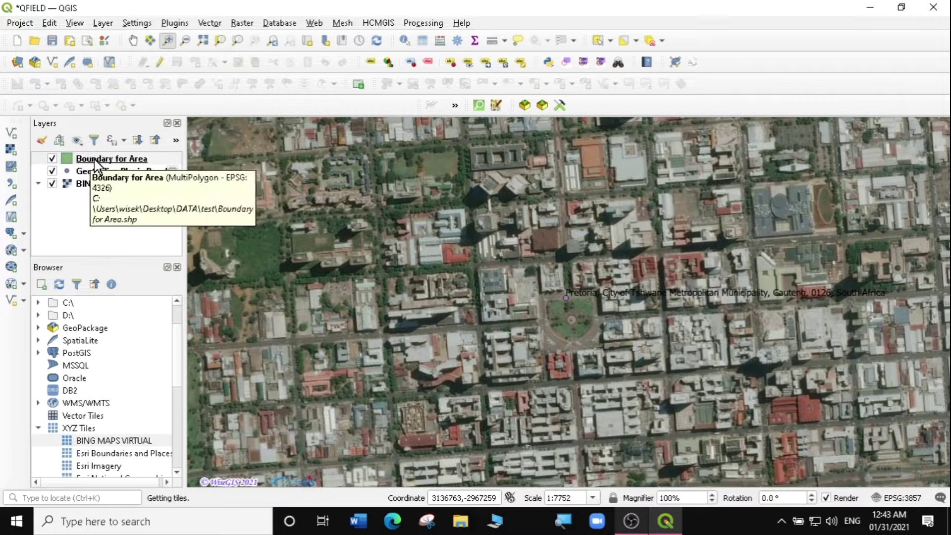
Step: In the Boundary for Area layer, draw a rectangle from center and a point, centred on the round park and covering the surrounding city blocks
{"action": "left_click", "coordinate": [96, 164]}
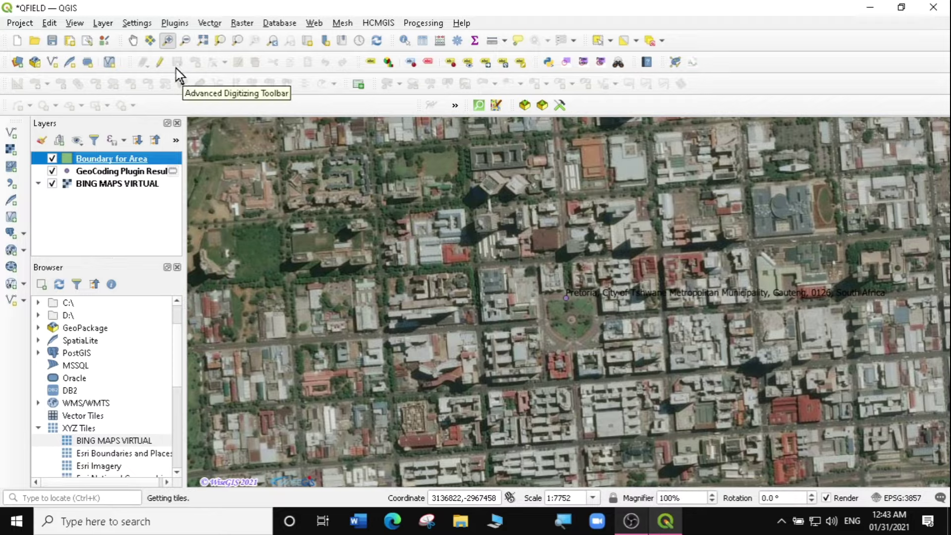
{"action": "left_click", "coordinate": [160, 63]}
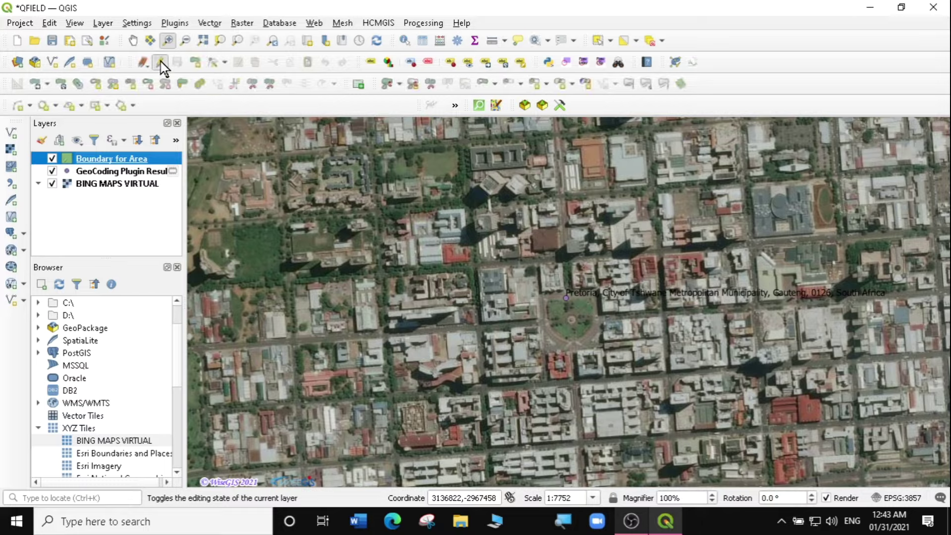
{"action": "left_click", "coordinate": [196, 63]}
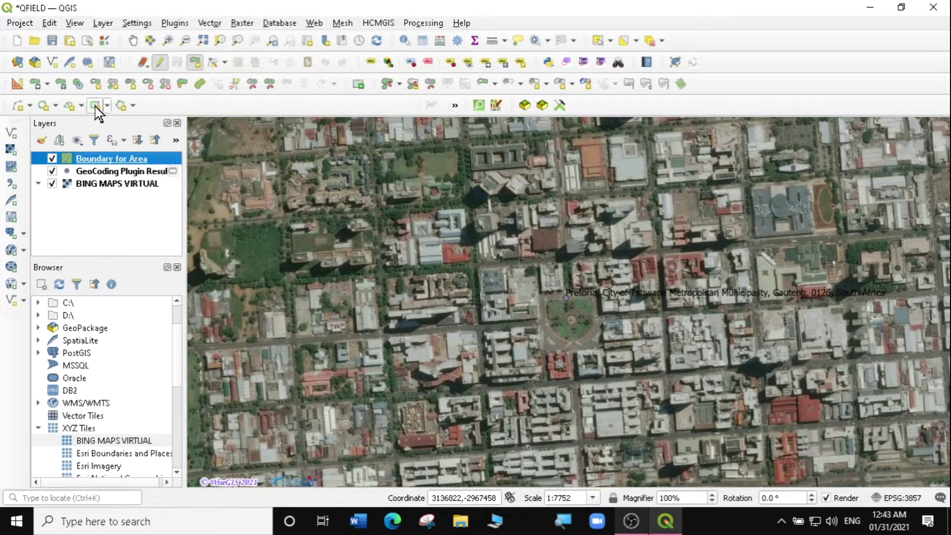
{"action": "left_click", "coordinate": [108, 106]}
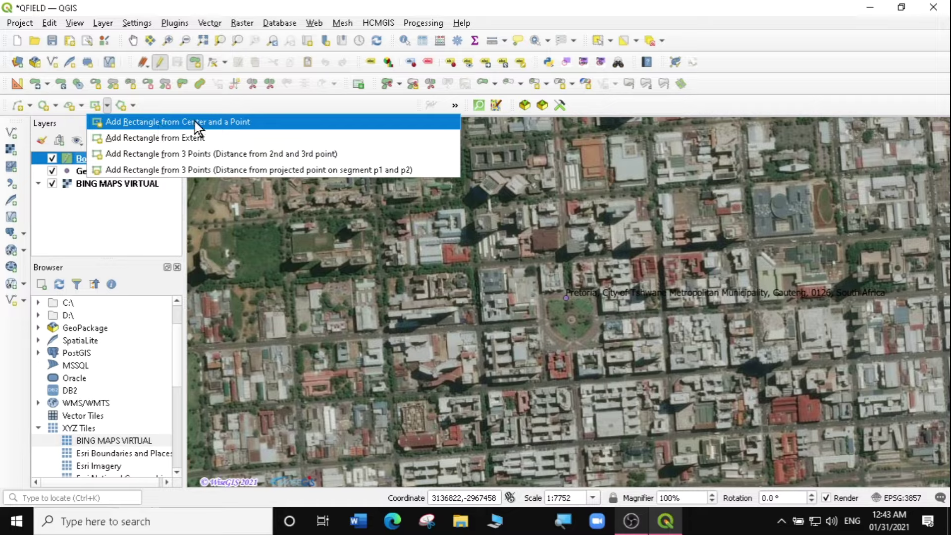
{"action": "left_click", "coordinate": [218, 124]}
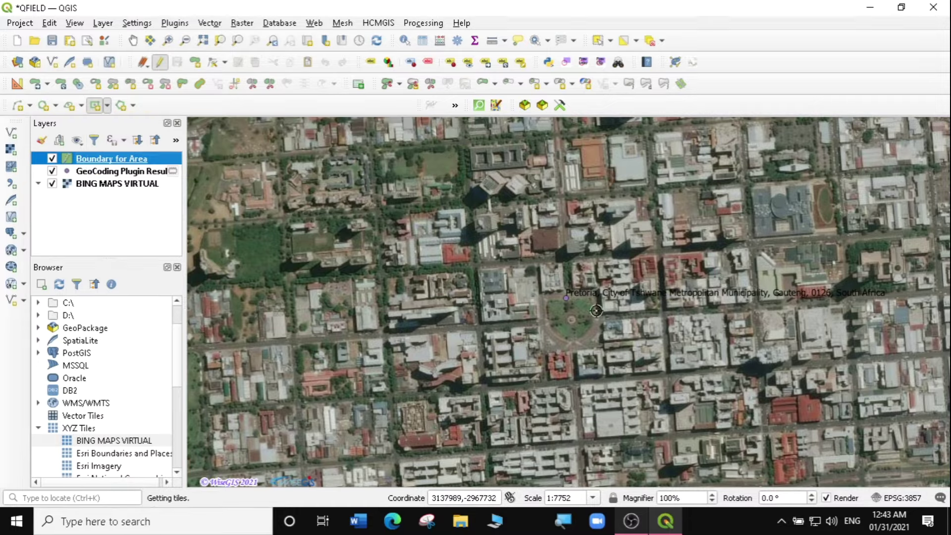
{"action": "left_click", "coordinate": [572, 319]}
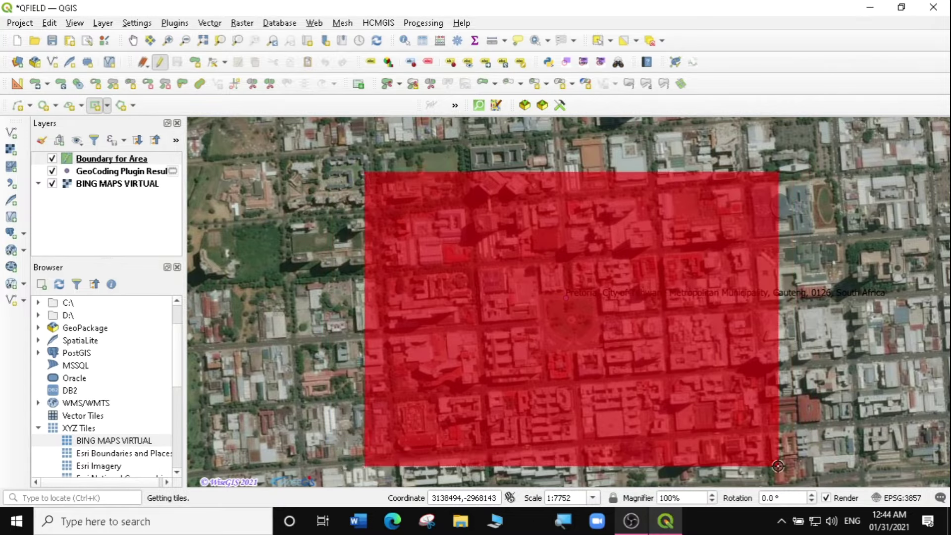
{"action": "left_click", "coordinate": [877, 478]}
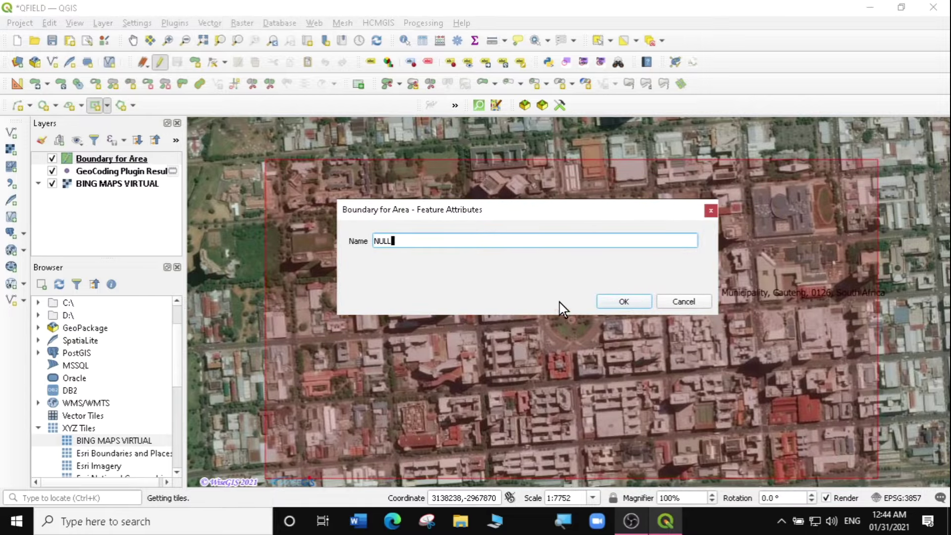
Step: Enter "work area" as the Name attribute of the new rectangle and accept the feature
{"action": "left_click_drag", "start_coordinate": [395, 241], "coordinate": [375, 241]}
{"action": "type", "text": "A"}
{"action": "type", "text": "wo"}
{"action": "type", "text": "rk area"}
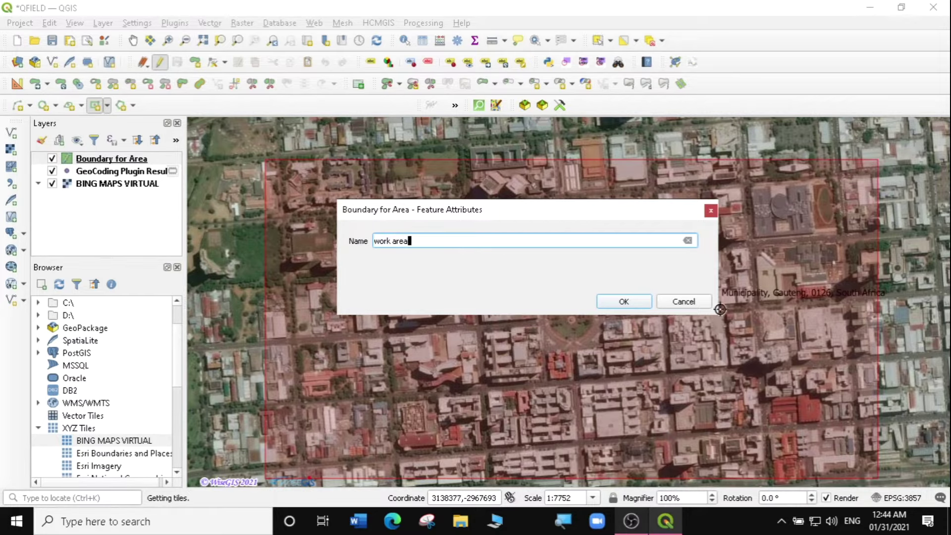
{"action": "left_click", "coordinate": [625, 302]}
Step: Save the edits to the Boundary for Area layer and end its editing session
{"action": "left_click", "coordinate": [111, 159]}
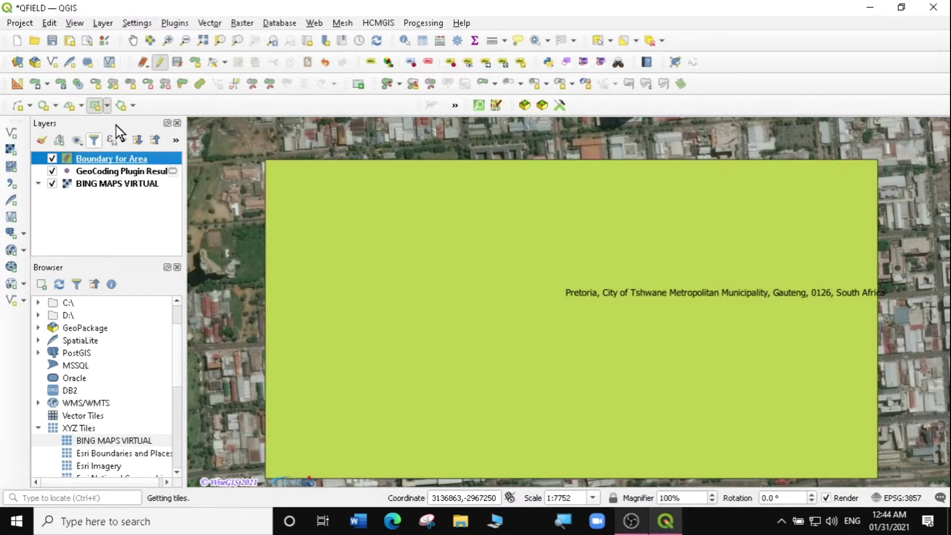
{"action": "left_click", "coordinate": [177, 63]}
{"action": "left_click", "coordinate": [160, 62]}
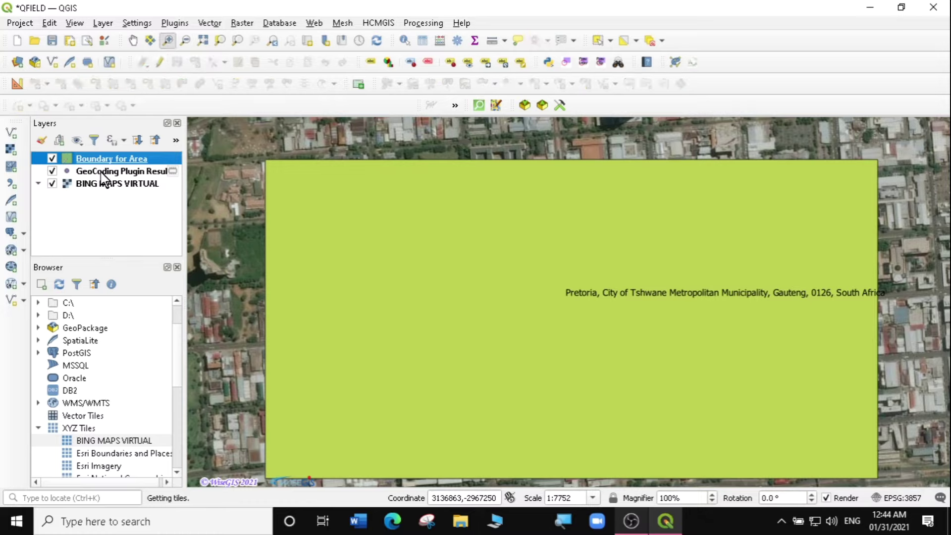
Step: Change the Boundary for Area layer's fill symbol to Outline: Simple line and give the outline a red color
{"action": "right_click", "coordinate": [69, 163]}
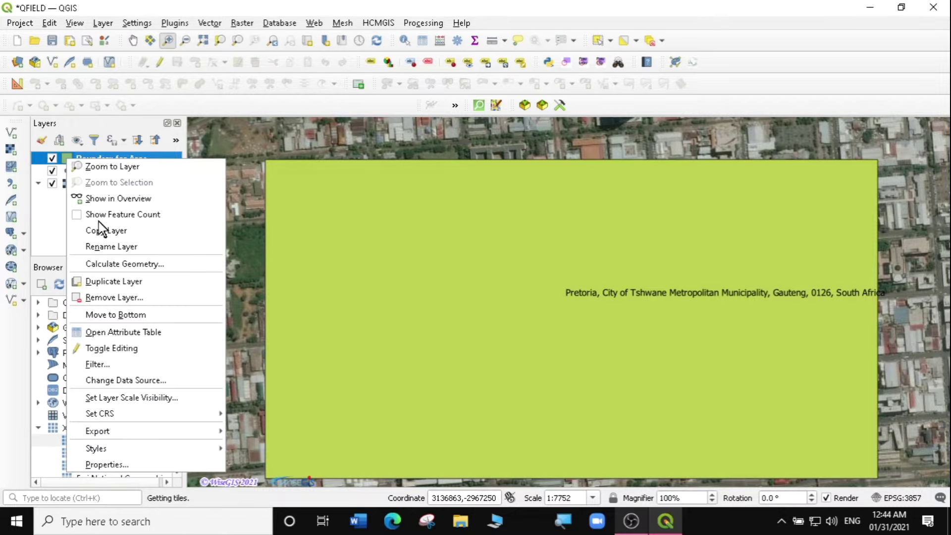
{"action": "left_click", "coordinate": [124, 462]}
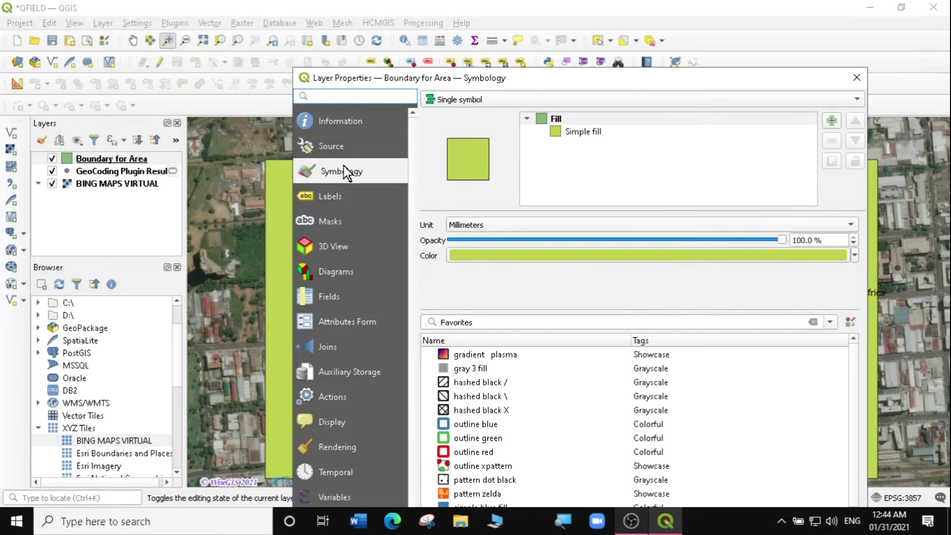
{"action": "left_click", "coordinate": [586, 131]}
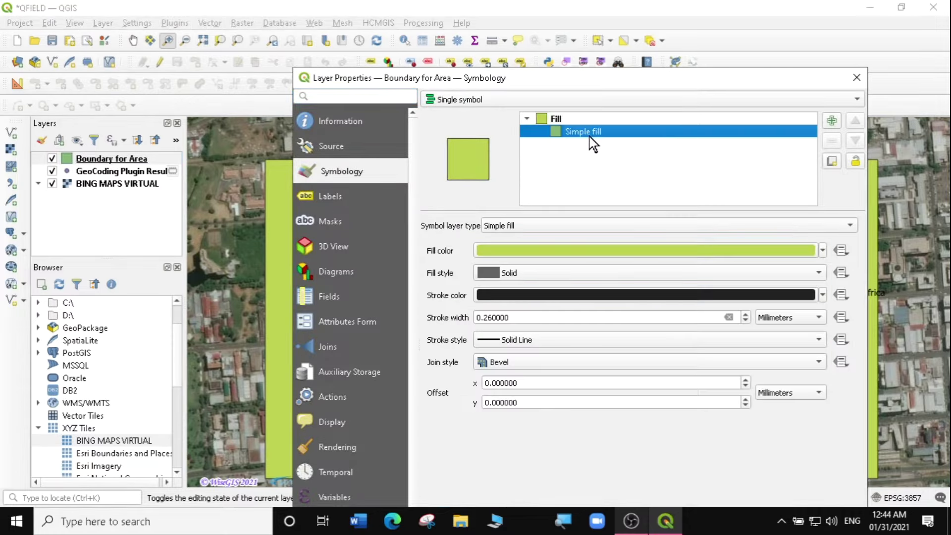
{"action": "left_click", "coordinate": [771, 229]}
{"action": "left_click", "coordinate": [542, 279]}
{"action": "left_click", "coordinate": [823, 251]}
{"action": "left_click", "coordinate": [822, 251]}
{"action": "left_click", "coordinate": [822, 251]}
{"action": "left_click", "coordinate": [576, 296]}
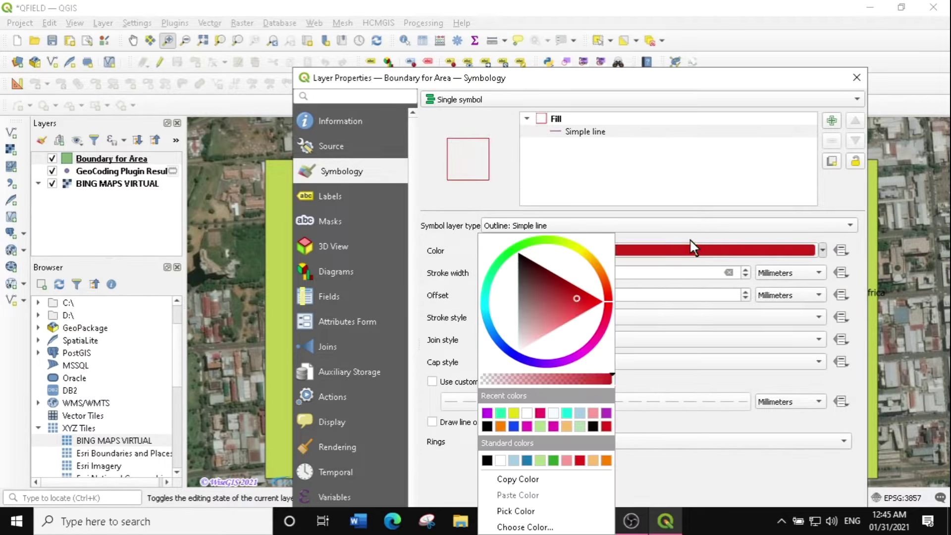
{"action": "left_click", "coordinate": [698, 242]}
Step: Set the boundary outline's stroke width to 1.26 millimeters and apply the layer style
{"action": "left_click", "coordinate": [746, 273]}
{"action": "left_click", "coordinate": [746, 271]}
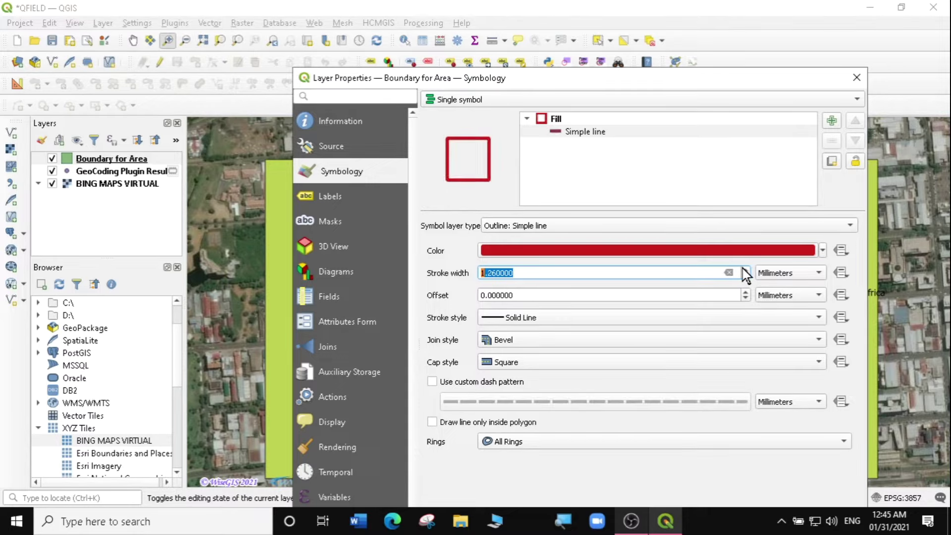
{"action": "left_click_drag", "start_coordinate": [709, 67], "coordinate": [676, 64]}
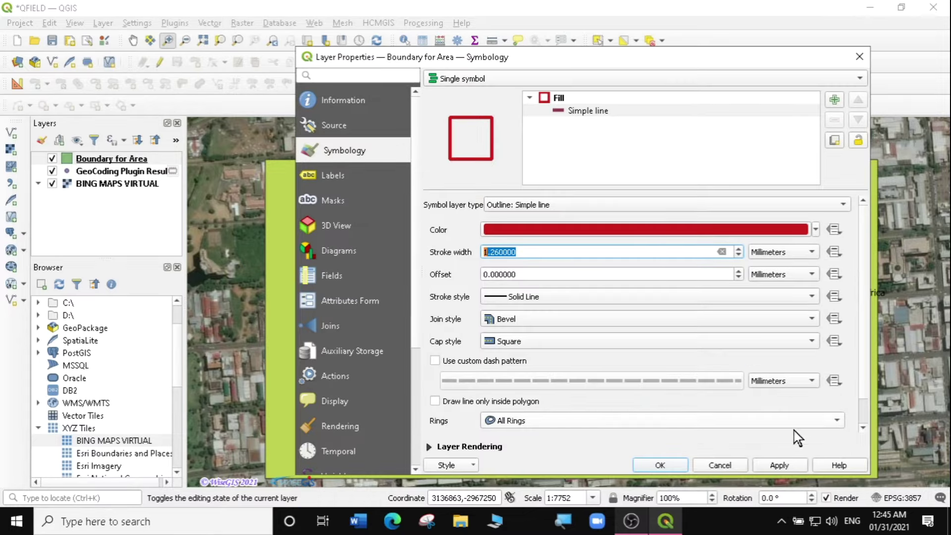
{"action": "left_click", "coordinate": [779, 465]}
{"action": "left_click", "coordinate": [662, 464]}
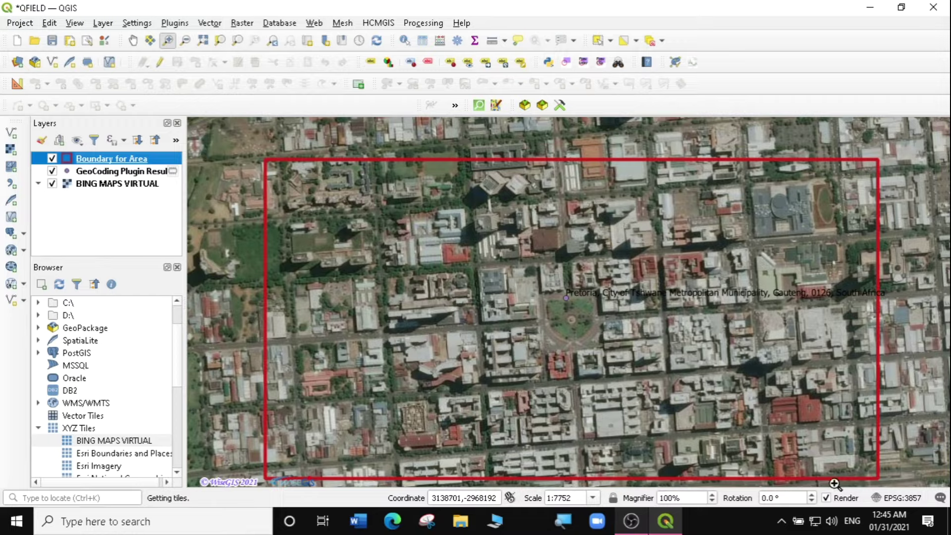
Step: Remove the GeoCoding Plugin results layer from the project
{"action": "right_click", "coordinate": [107, 158]}
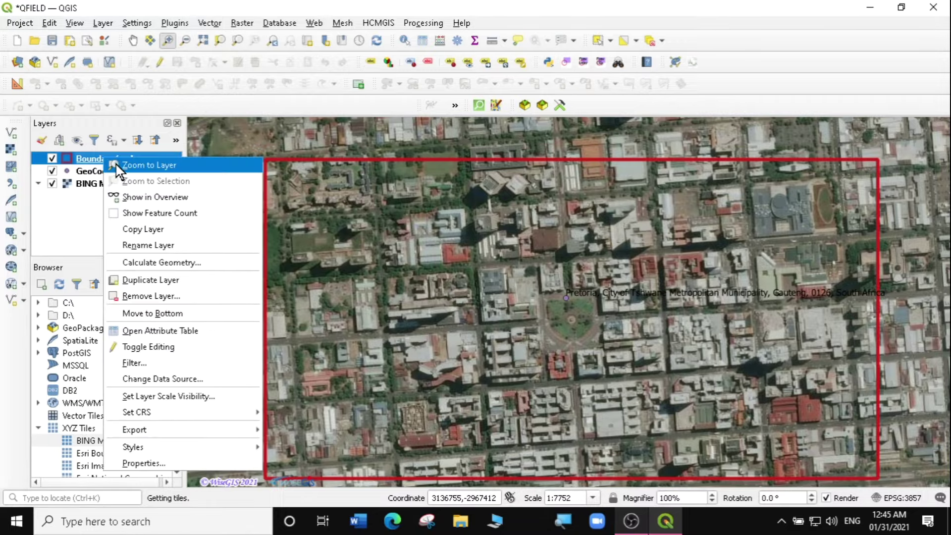
{"action": "left_click", "coordinate": [134, 163]}
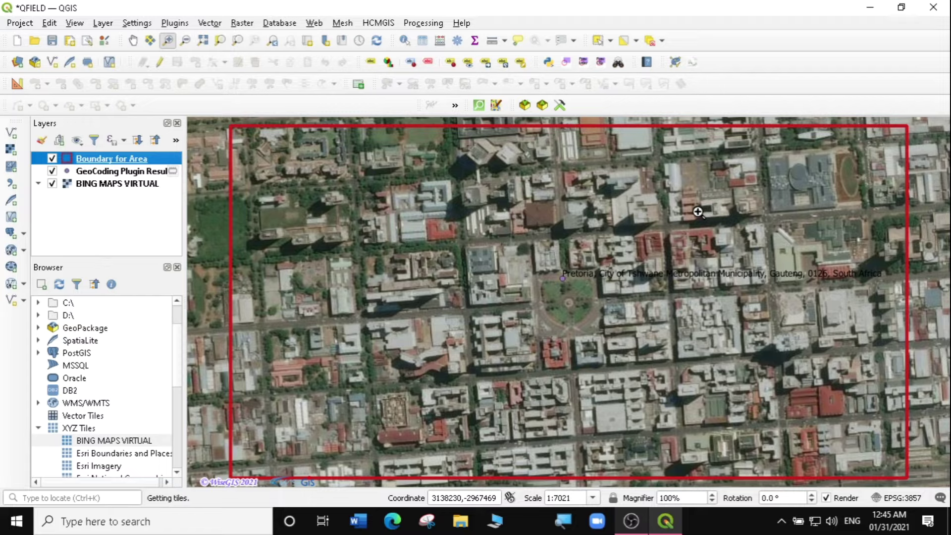
{"action": "right_click", "coordinate": [96, 171]}
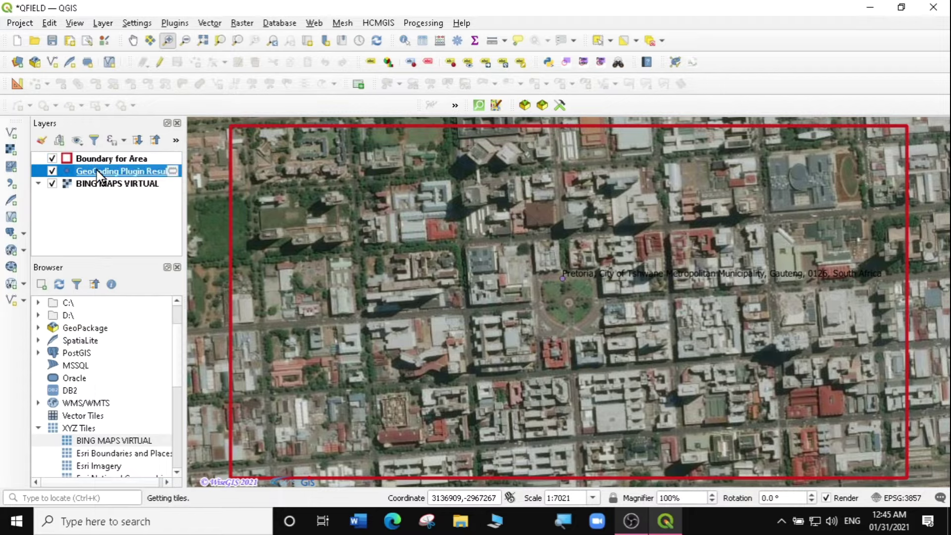
{"action": "left_click", "coordinate": [143, 307]}
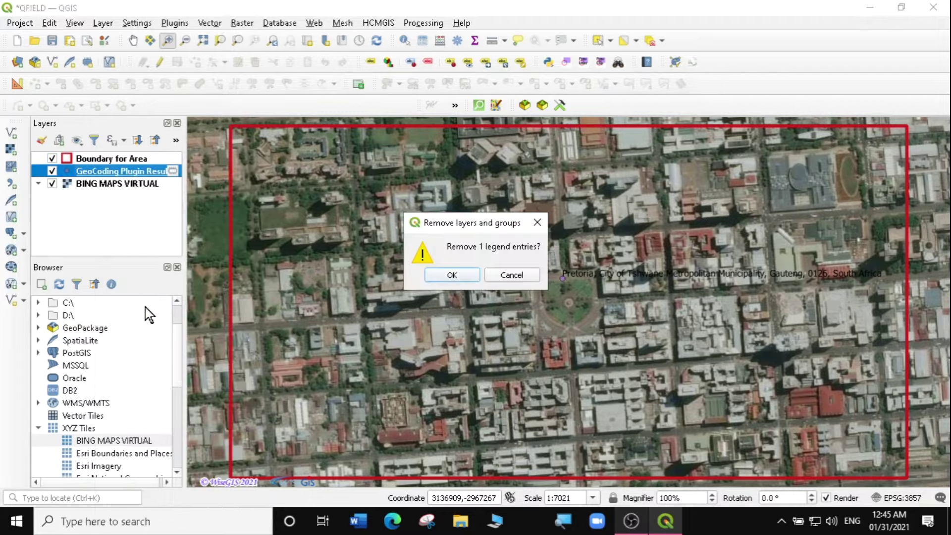
{"action": "left_click", "coordinate": [454, 274]}
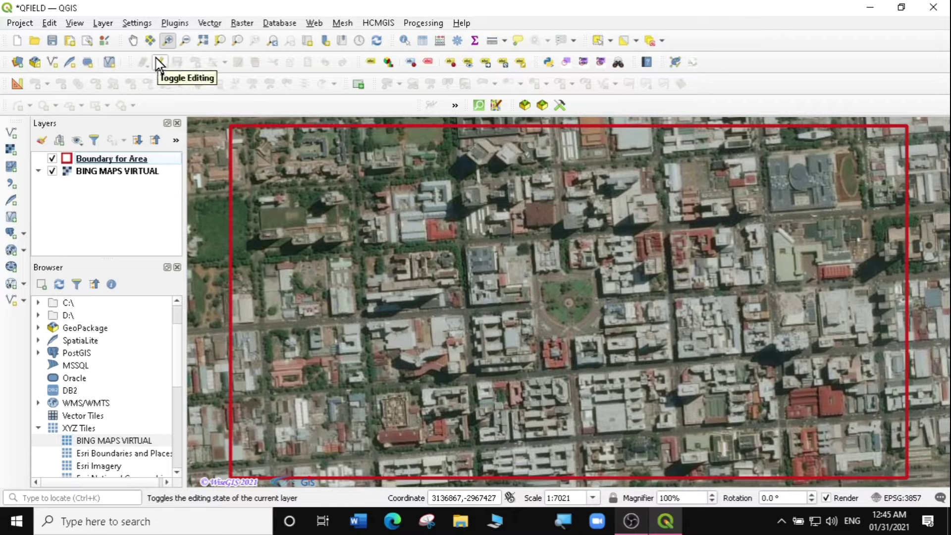
Step: Set up a new shapefile layer named "Atm Points" in the test folder with Point geometry
{"action": "left_click", "coordinate": [102, 22]}
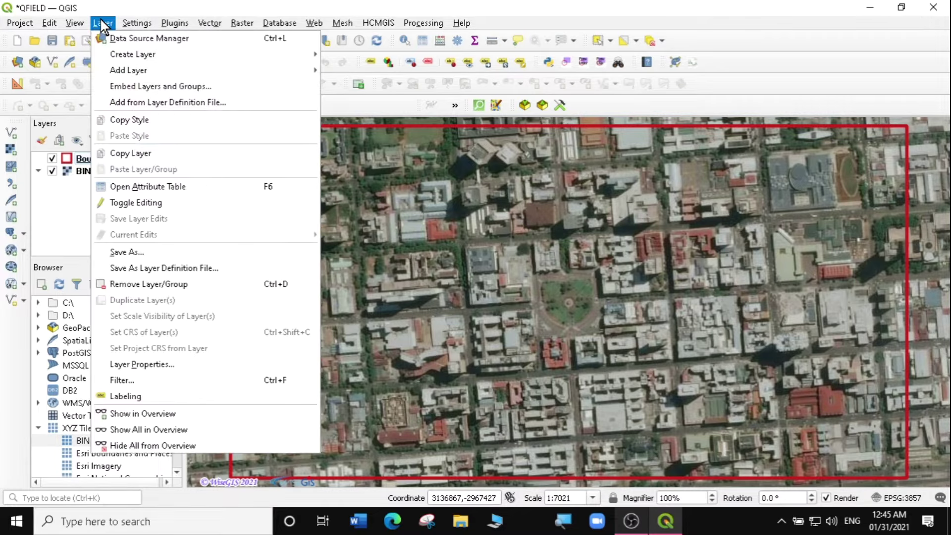
{"action": "mouse_move", "coordinate": [113, 55]}
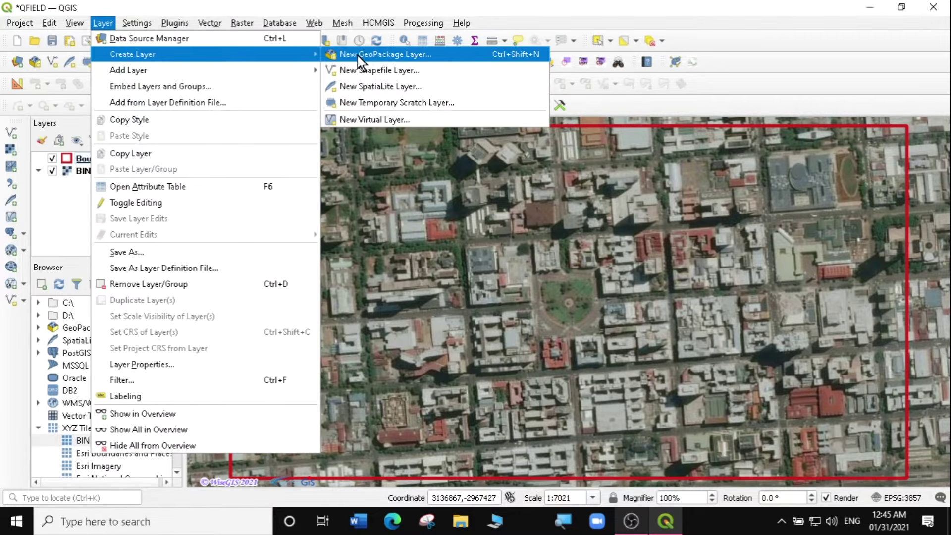
{"action": "left_click", "coordinate": [383, 75]}
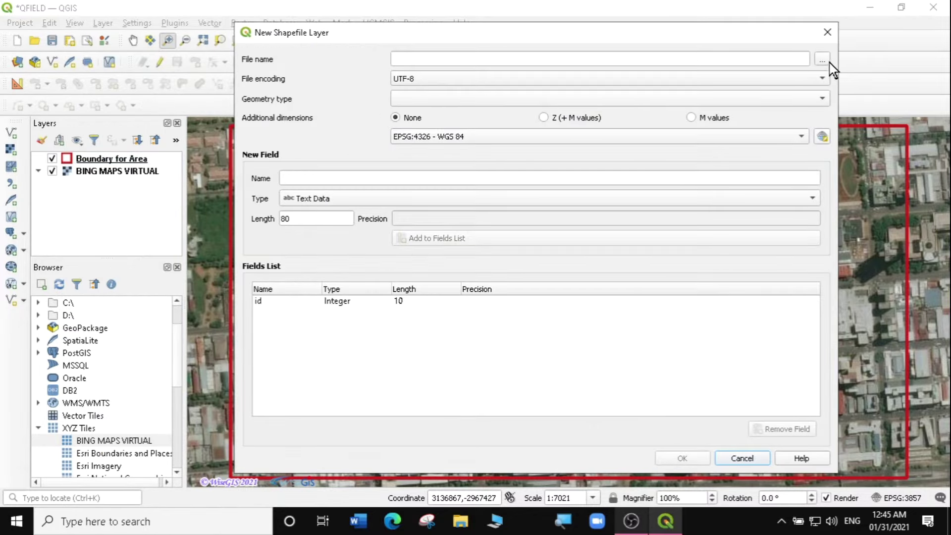
{"action": "left_click", "coordinate": [821, 59]}
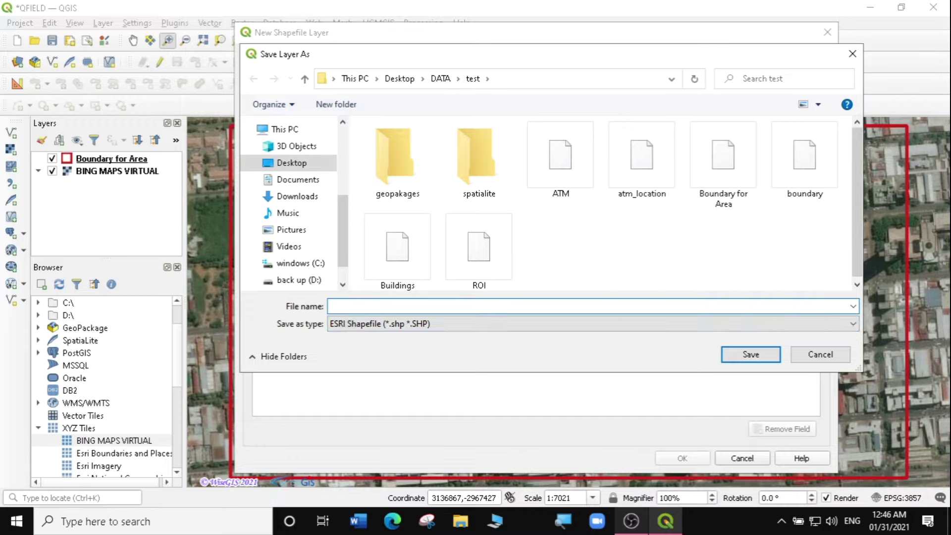
{"action": "type", "text": "Atm"}
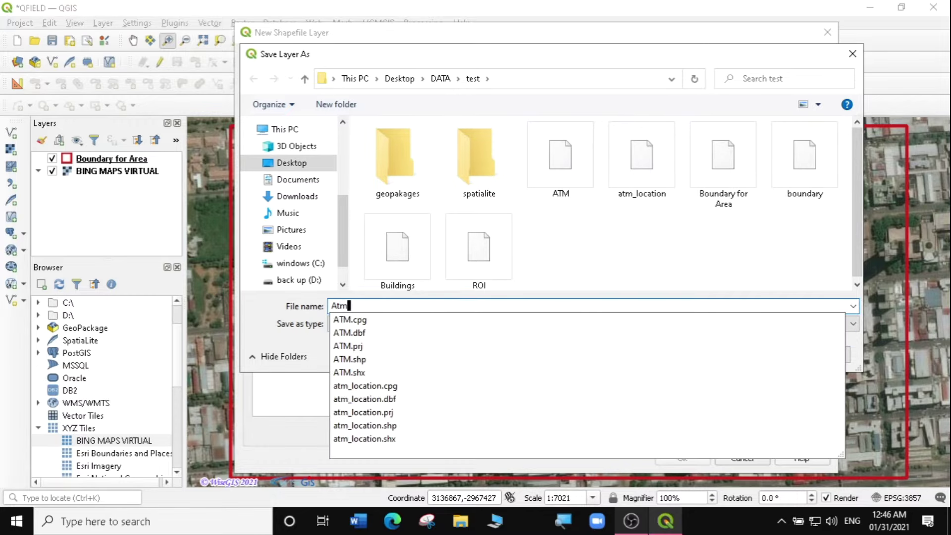
{"action": "type", "text": " P"}
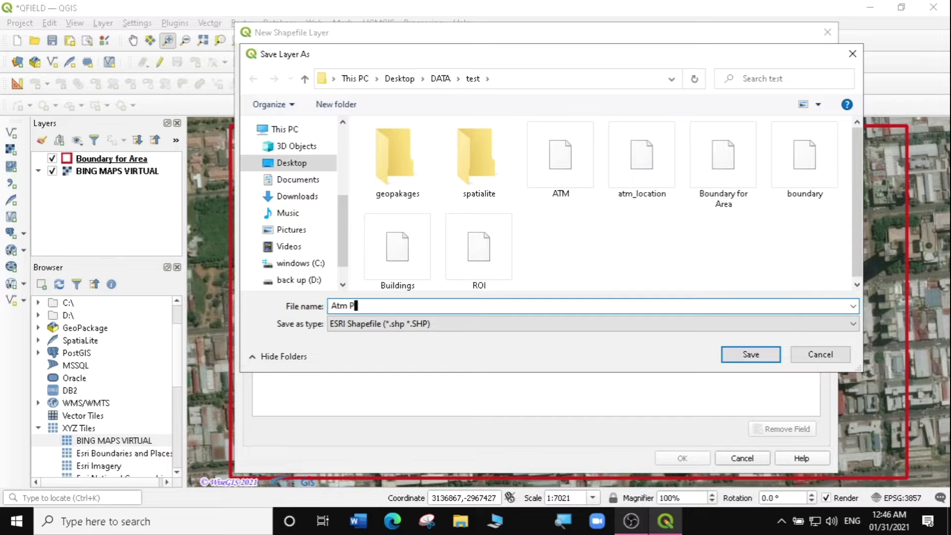
{"action": "type", "text": "oints"}
{"action": "left_click", "coordinate": [750, 357]}
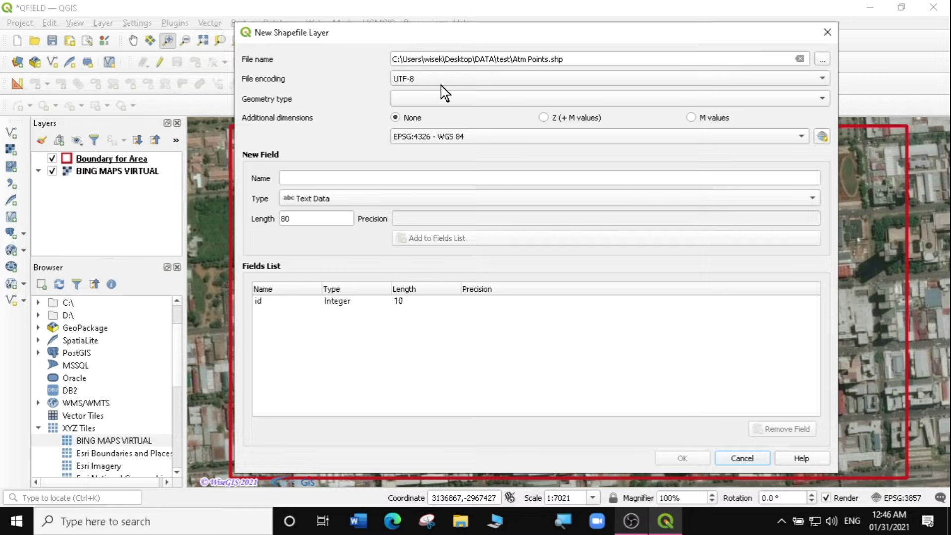
{"action": "left_click", "coordinate": [552, 99]}
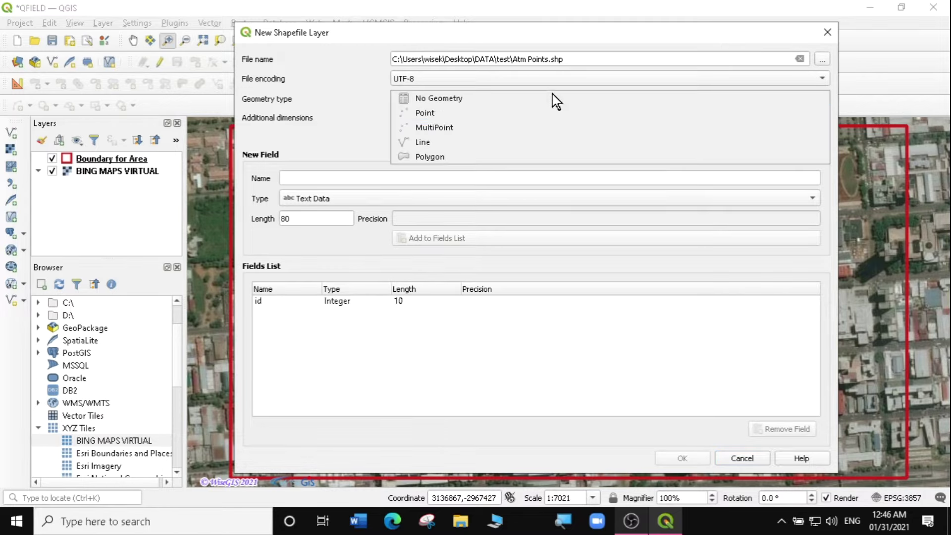
{"action": "left_click", "coordinate": [475, 113]}
Step: Add a Text Data field called Name, length 80, to the new shapefile's fields list
{"action": "left_click", "coordinate": [281, 173]}
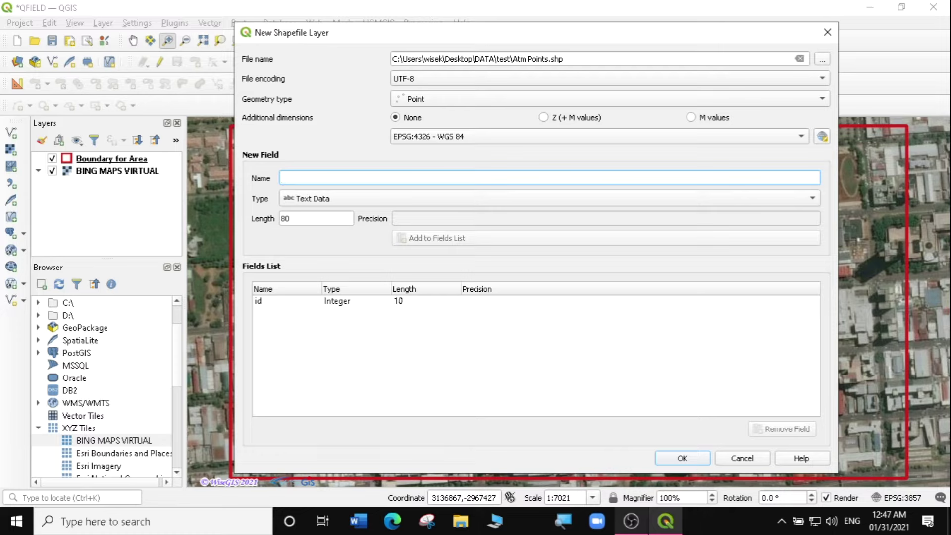
{"action": "type", "text": "Na"}
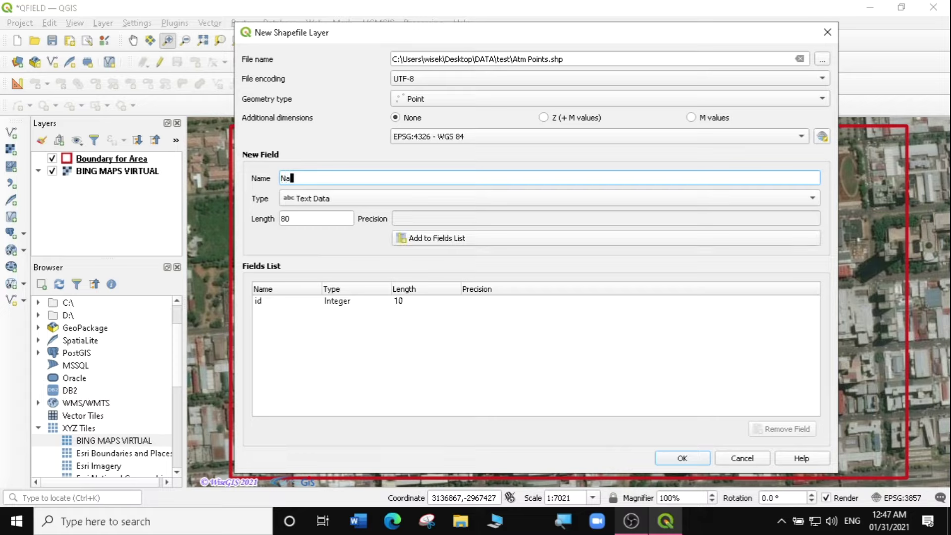
{"action": "type", "text": "me"}
{"action": "left_click", "coordinate": [427, 240]}
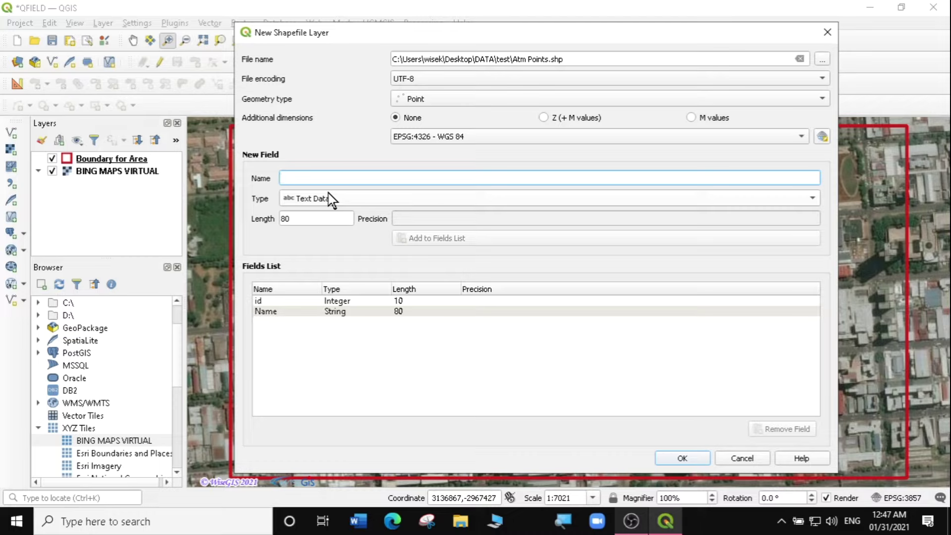
Step: Add a Whole Number field called No_ATM, length 10, to the new shapefile's fields list
{"action": "type", "text": "No"}
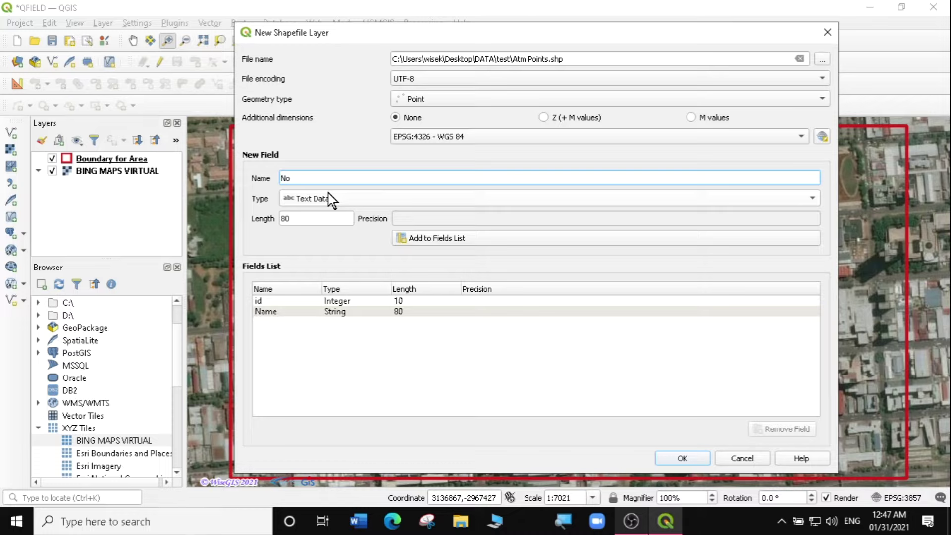
{"action": "type", "text": "_ATM"}
{"action": "left_click", "coordinate": [324, 204]}
{"action": "left_click", "coordinate": [328, 211]}
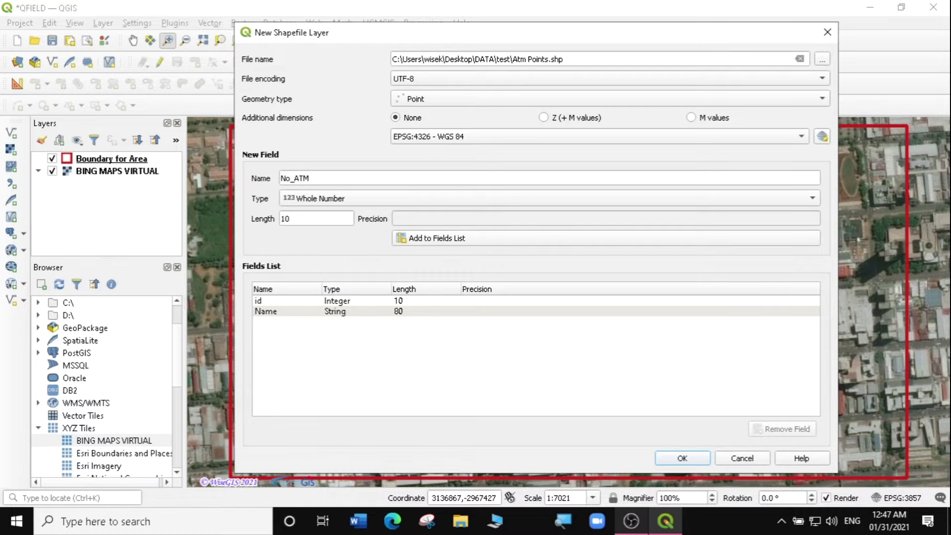
{"action": "left_click", "coordinate": [453, 238]}
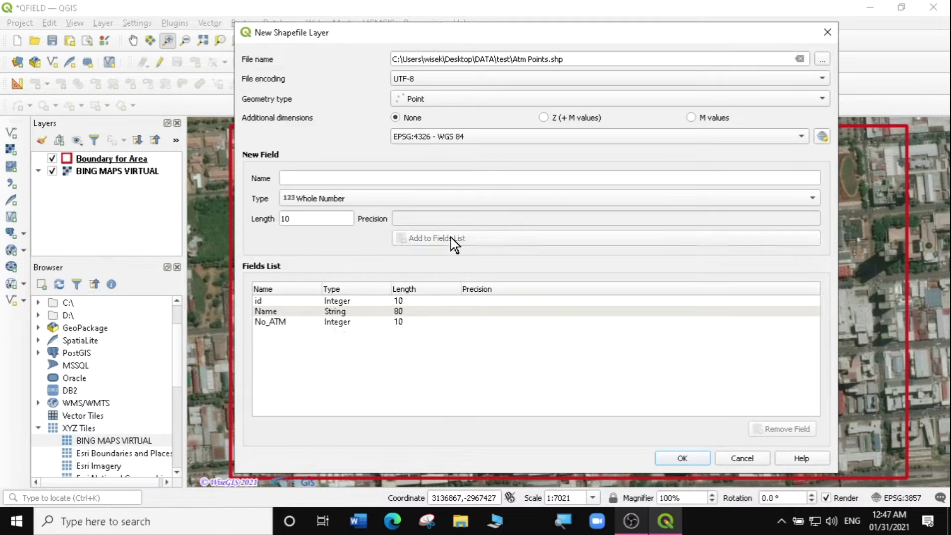
Step: Add a Date-type field called Date to the new shapefile's fields list
{"action": "left_click", "coordinate": [283, 178]}
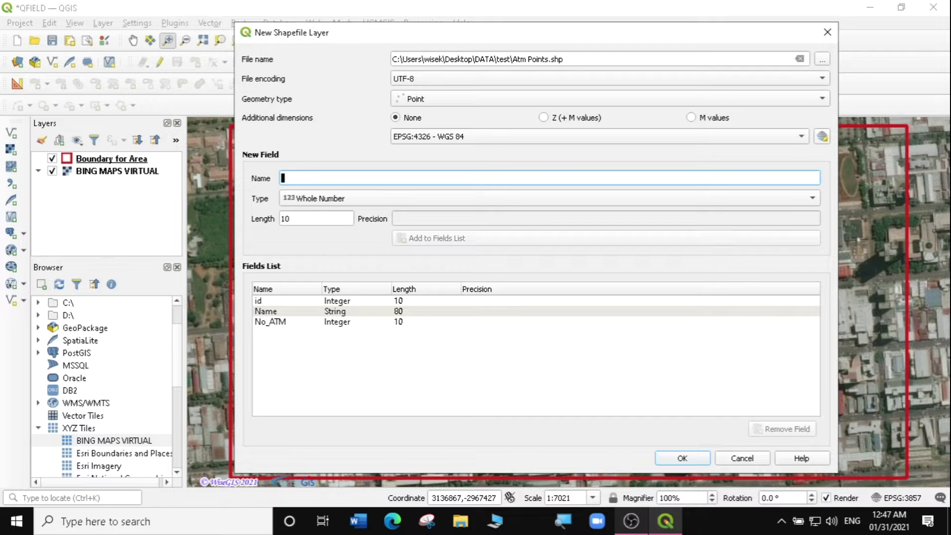
{"action": "type", "text": "dATE"}
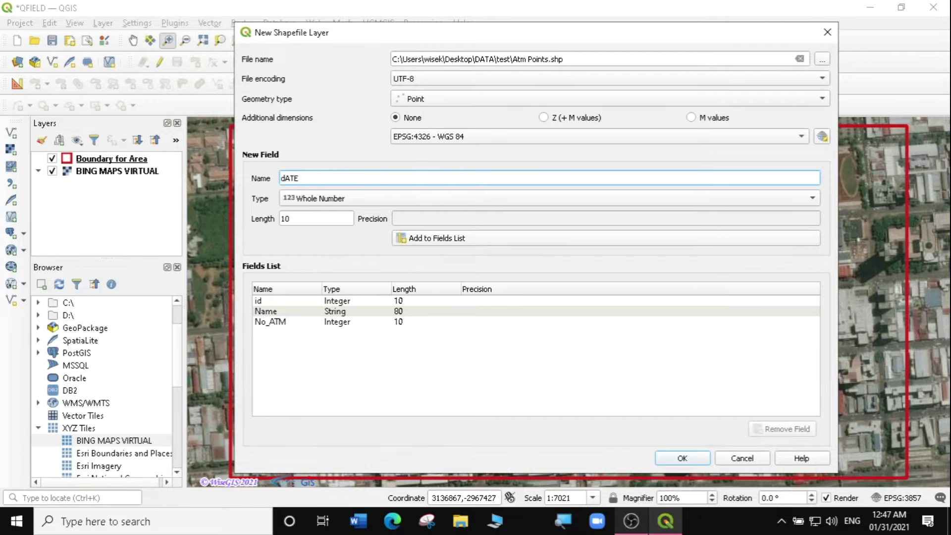
{"action": "key", "text": "BackSpace"}
{"action": "key", "text": "BackSpace"}
{"action": "key", "text": "BackSpace"}
{"action": "type", "text": "Date"}
{"action": "left_click", "coordinate": [325, 201]}
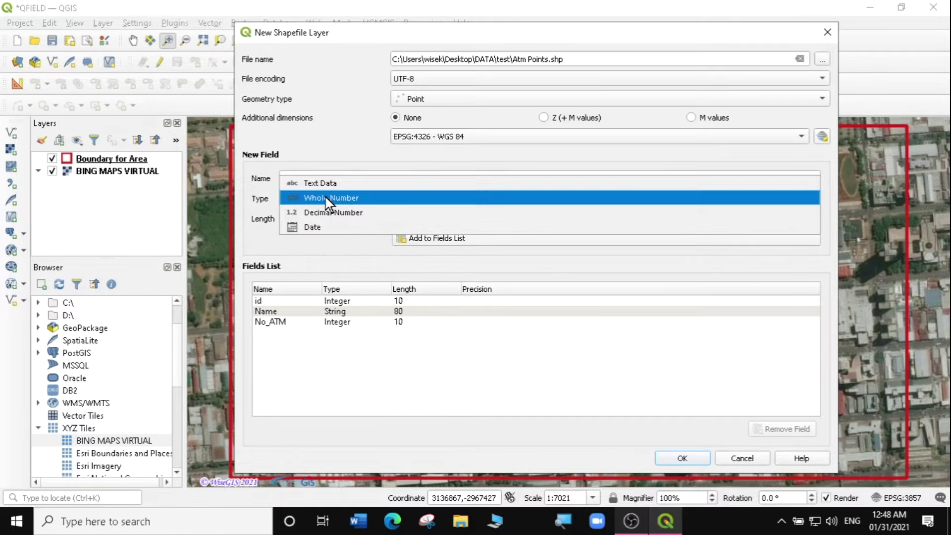
{"action": "left_click", "coordinate": [326, 228]}
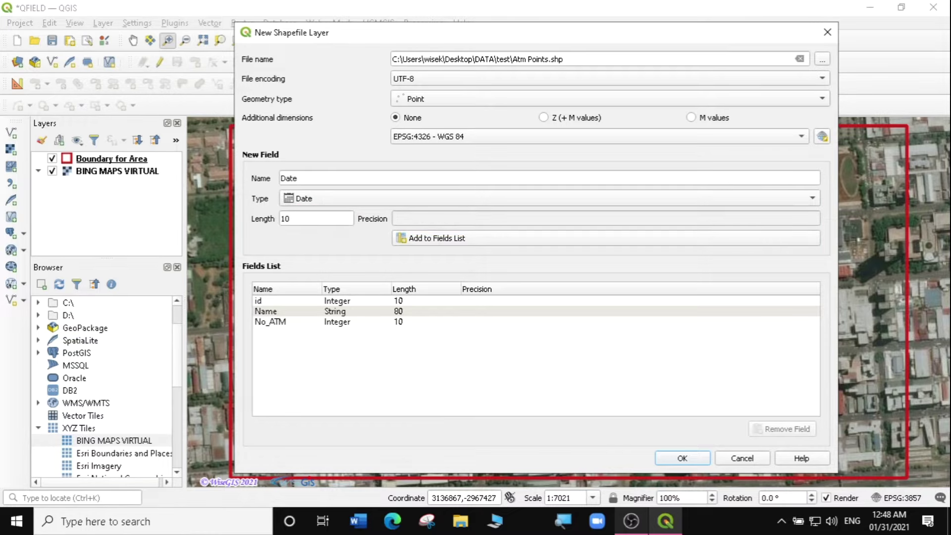
{"action": "left_click", "coordinate": [422, 239]}
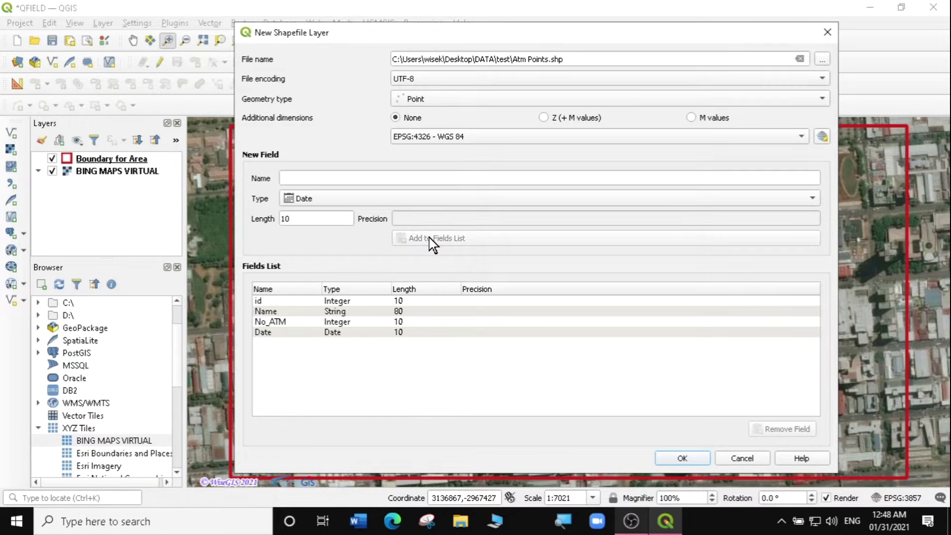
Step: Add a Text Data field called Photo, length 200, to the new shapefile's fields list
{"action": "left_click", "coordinate": [298, 178]}
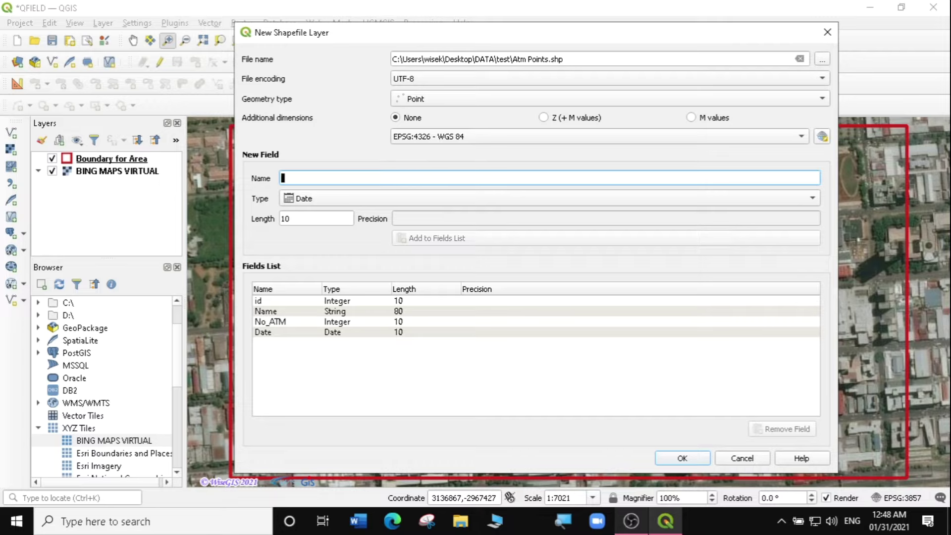
{"action": "type", "text": "Photo"}
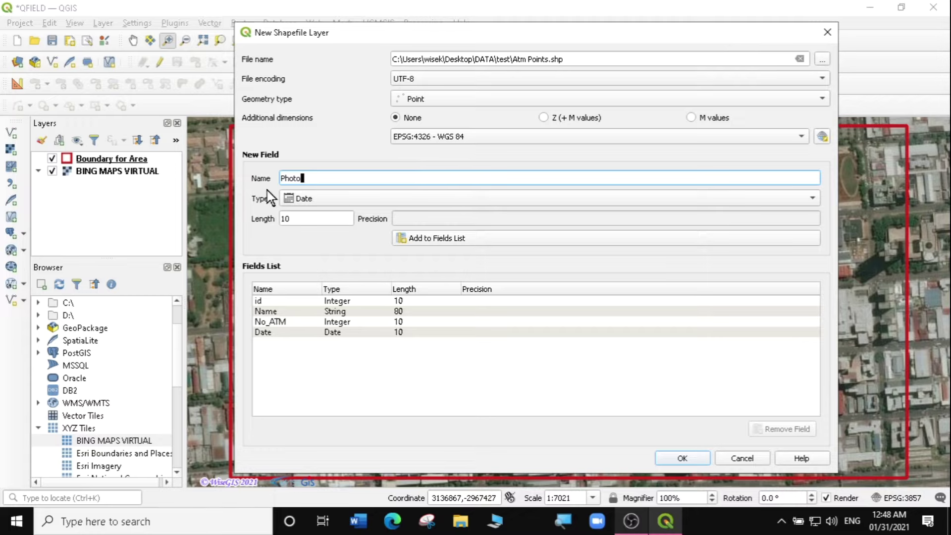
{"action": "left_click", "coordinate": [311, 194]}
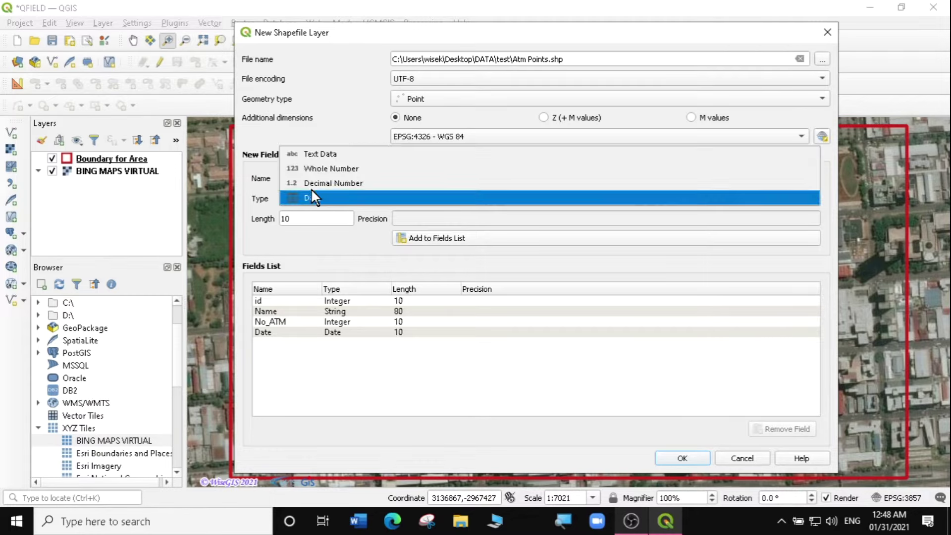
{"action": "left_click", "coordinate": [311, 157]}
{"action": "double_click", "coordinate": [287, 219]}
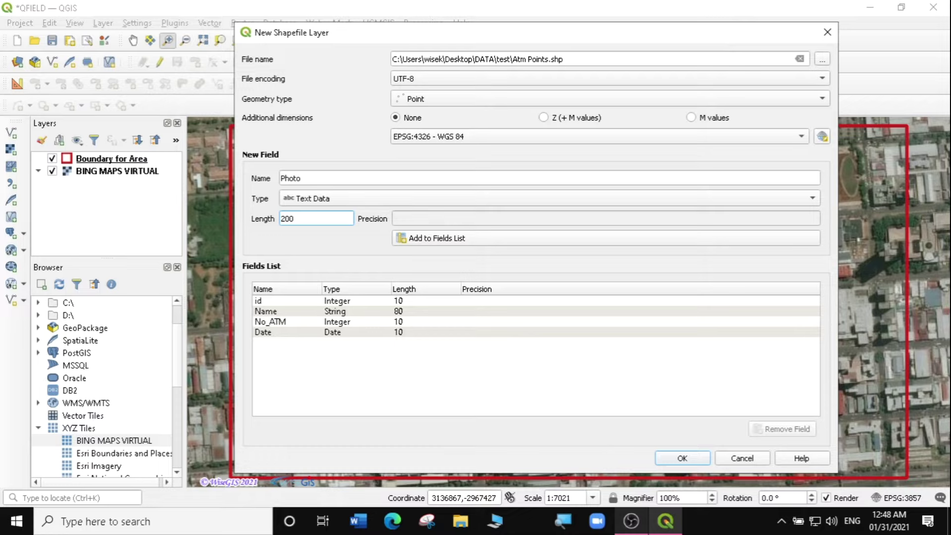
{"action": "left_click", "coordinate": [429, 240]}
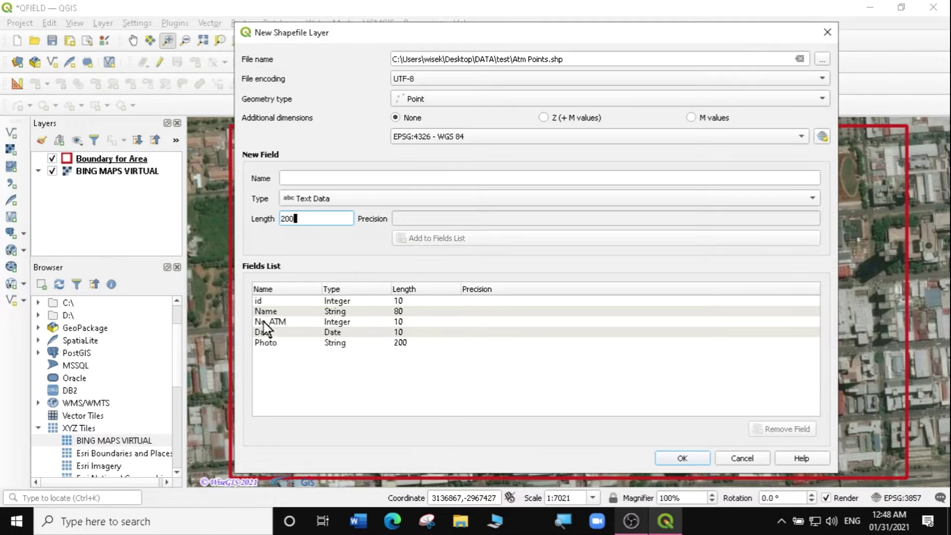
Step: Remove the default id field from the fields list and create the Atm Points shapefile
{"action": "left_click", "coordinate": [338, 300]}
{"action": "left_click", "coordinate": [773, 429]}
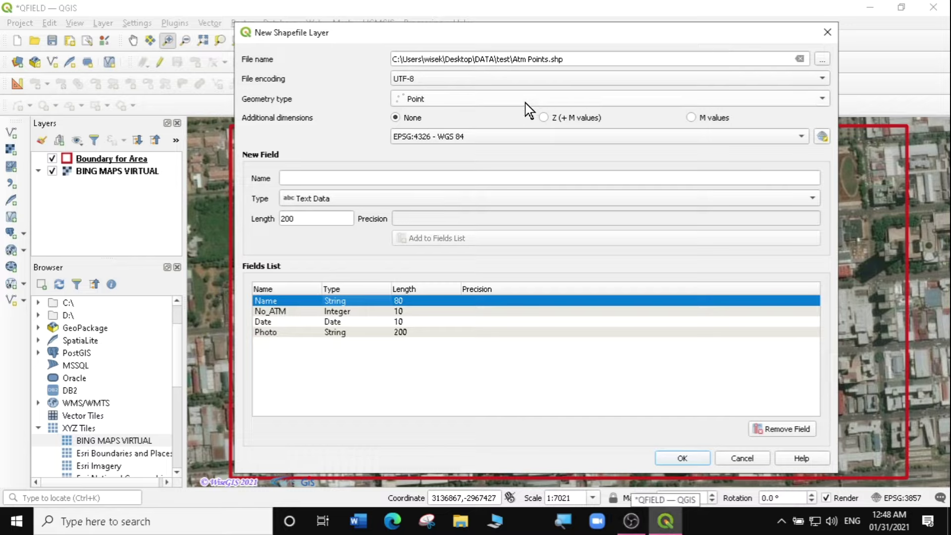
{"action": "left_click", "coordinate": [683, 456]}
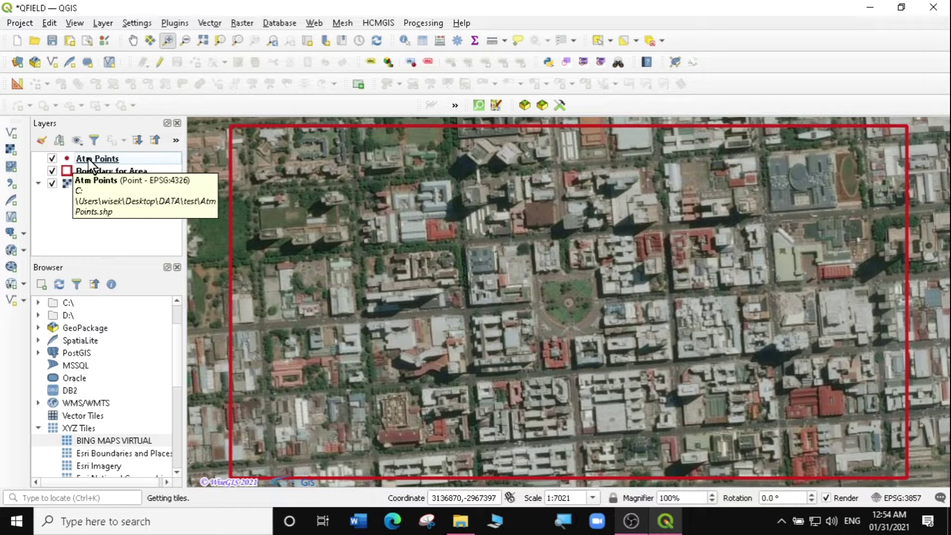
Step: Style the Atm Points layer with the dot red marker preset recoloured to magenta, and apply it
{"action": "right_click", "coordinate": [73, 159]}
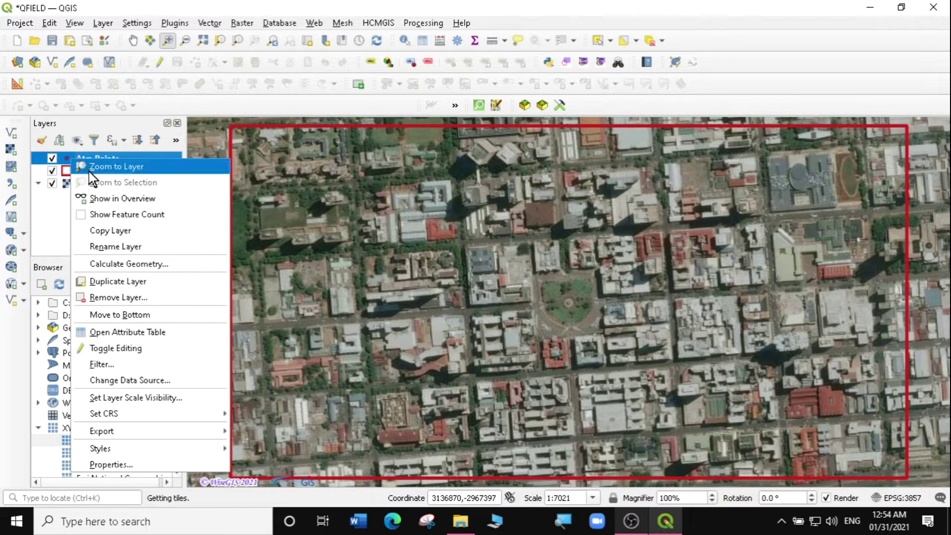
{"action": "left_click", "coordinate": [112, 464]}
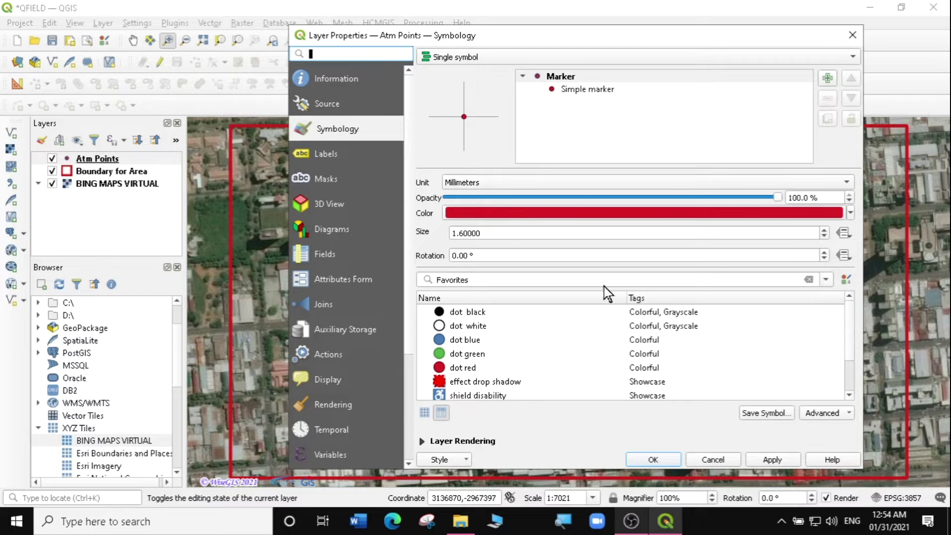
{"action": "left_click", "coordinate": [441, 368]}
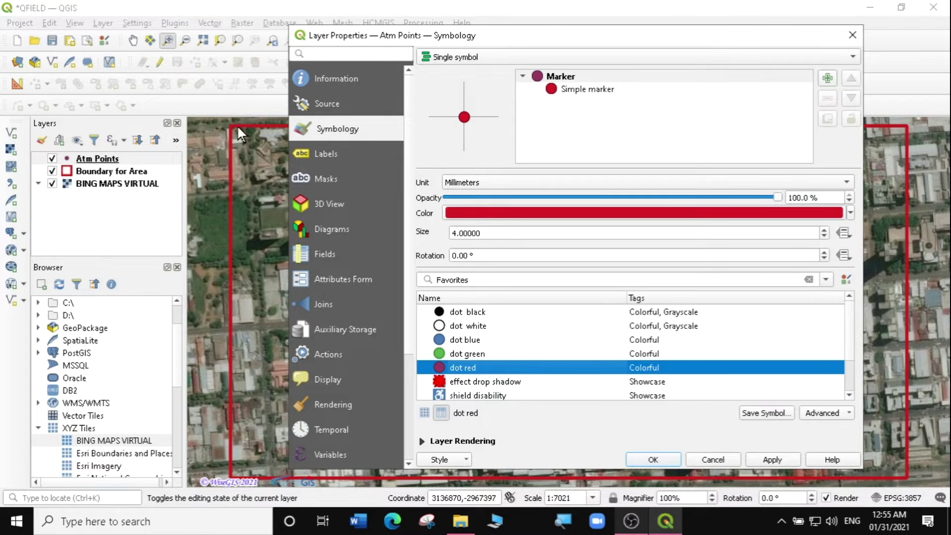
{"action": "left_click", "coordinate": [850, 214]}
{"action": "left_click", "coordinate": [549, 337]}
{"action": "left_click", "coordinate": [541, 324]}
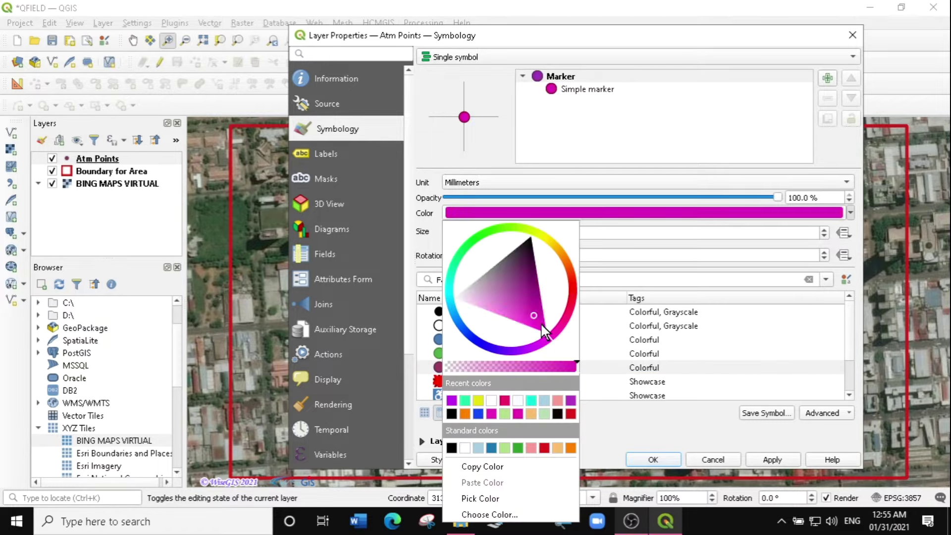
{"action": "left_click", "coordinate": [855, 250]}
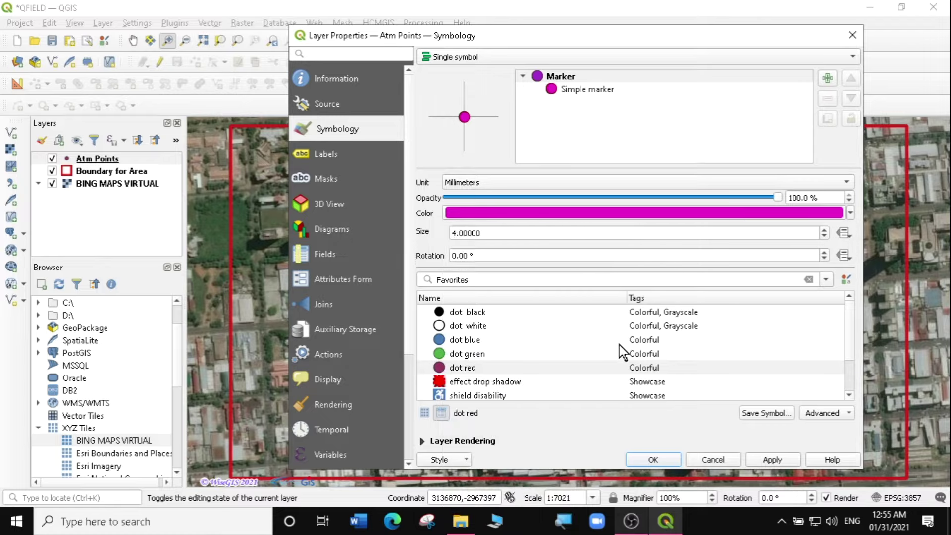
{"action": "left_click", "coordinate": [781, 456]}
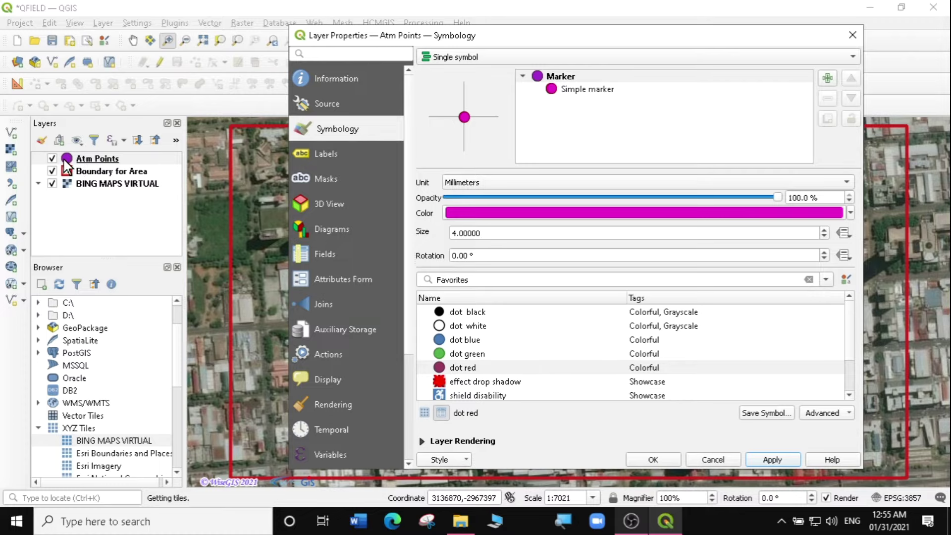
Step: Turn on single labels for Atm Points using the Name field and colour the label text magenta
{"action": "left_click", "coordinate": [322, 154]}
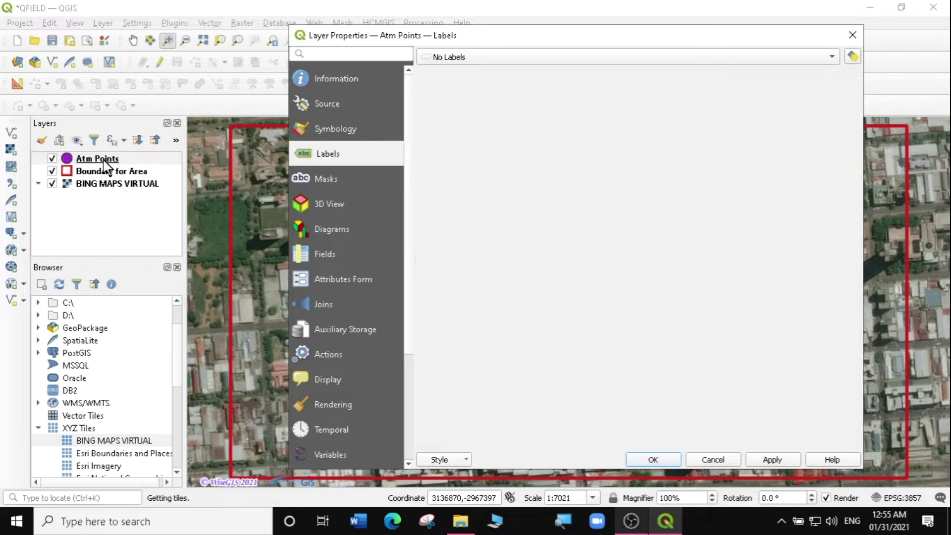
{"action": "left_click", "coordinate": [593, 57]}
{"action": "left_click", "coordinate": [501, 71]}
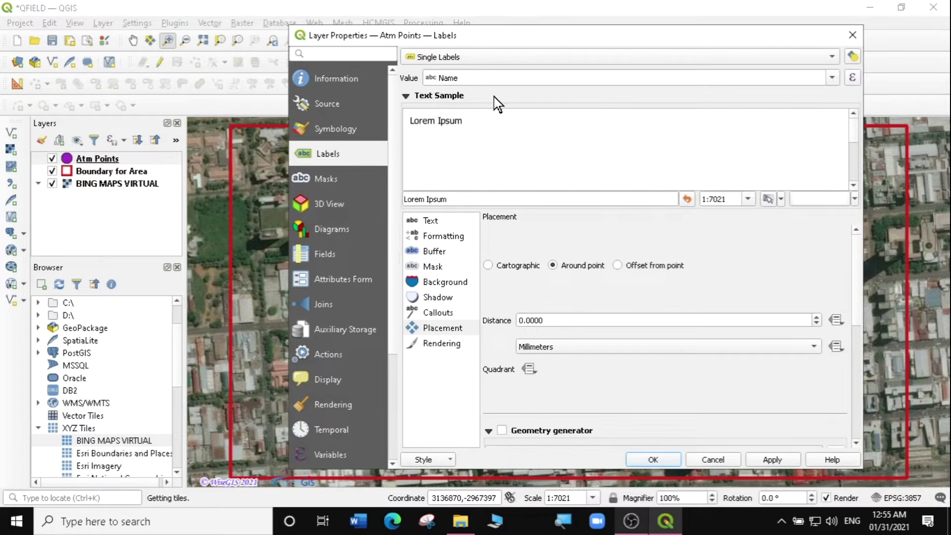
{"action": "left_click", "coordinate": [431, 223]}
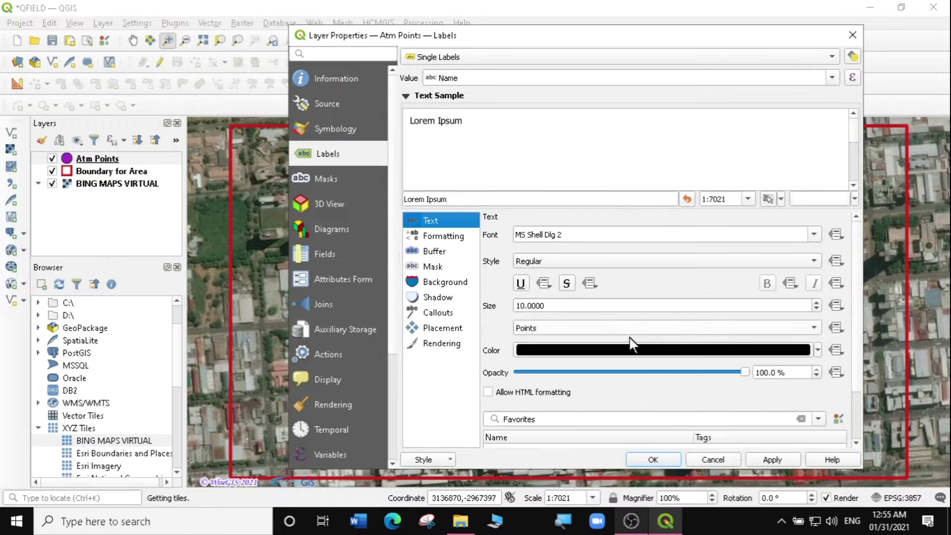
{"action": "left_click", "coordinate": [818, 351]}
{"action": "left_click", "coordinate": [628, 370]}
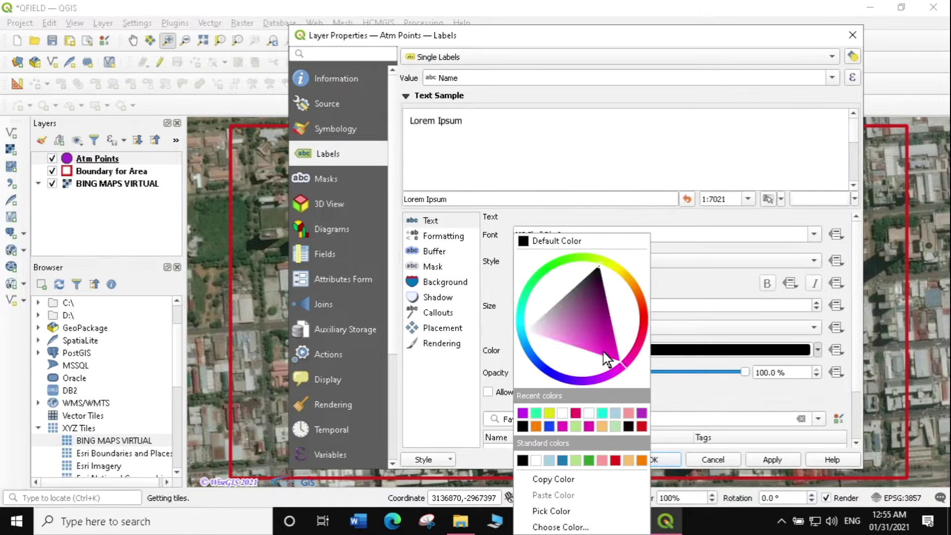
{"action": "left_click", "coordinate": [615, 354]}
{"action": "left_click", "coordinate": [501, 334]}
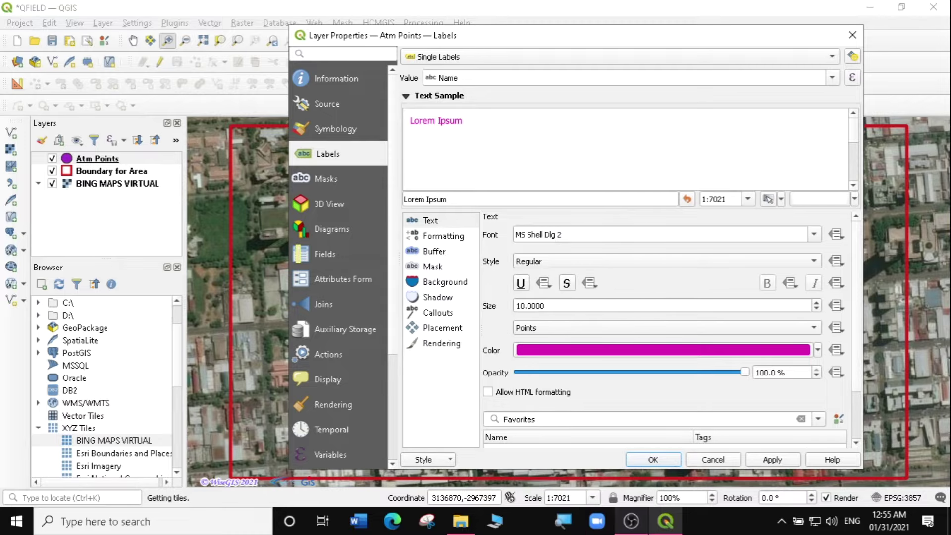
Step: Give the labels a text buffer, place them around the point at a distance of 3 millimeters, and apply the label settings
{"action": "left_click", "coordinate": [435, 252]}
{"action": "left_click", "coordinate": [516, 236]}
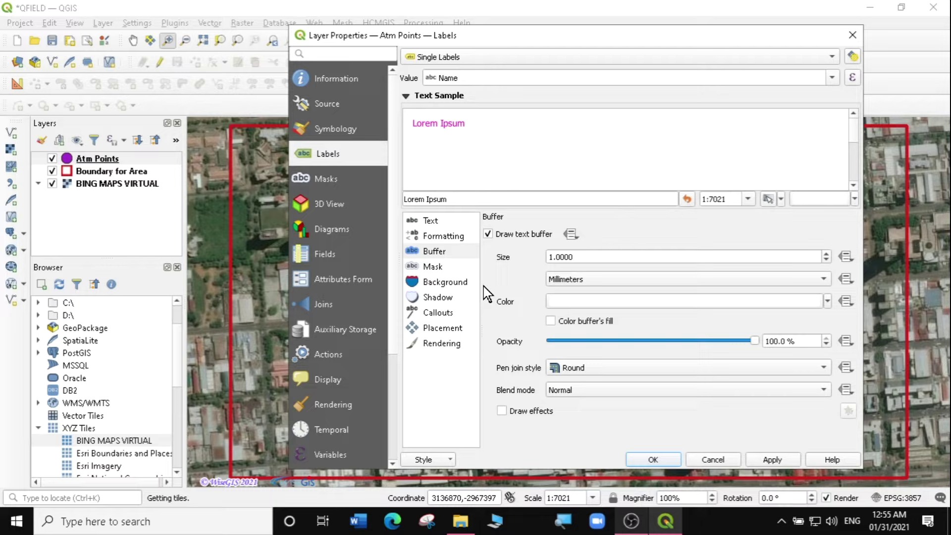
{"action": "left_click", "coordinate": [442, 328]}
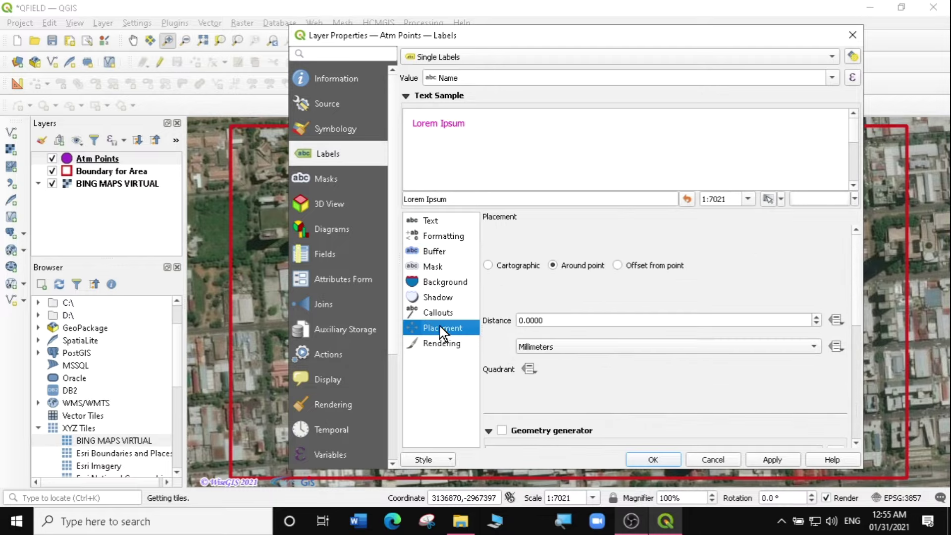
{"action": "left_click", "coordinate": [525, 320]}
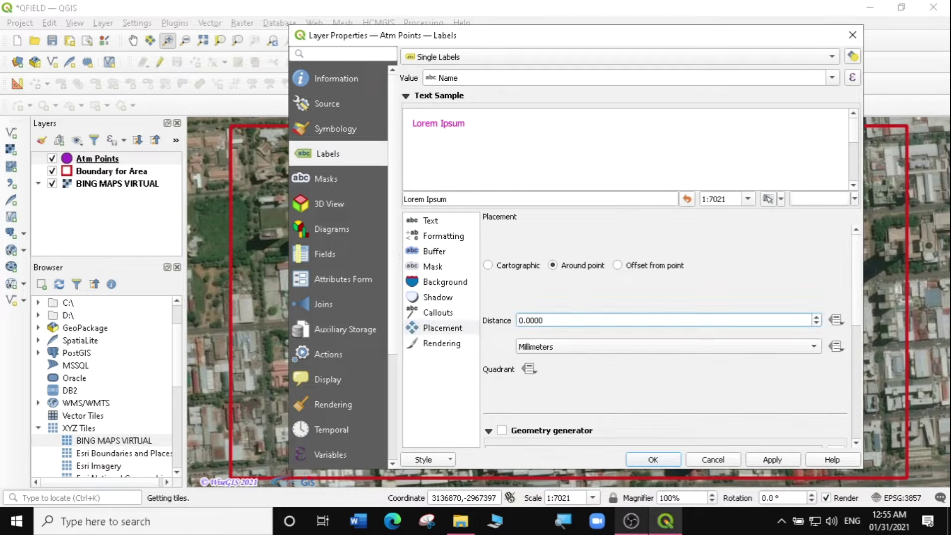
{"action": "type", "text": "3"}
{"action": "left_click", "coordinate": [771, 458]}
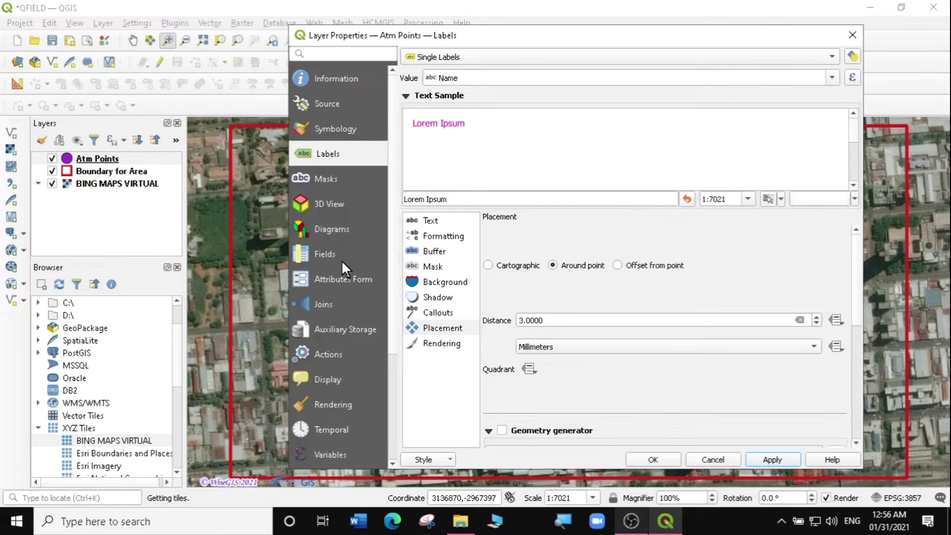
Step: In the Atm Points attributes form, set the Name field's widget type to Value Map
{"action": "left_click", "coordinate": [323, 273]}
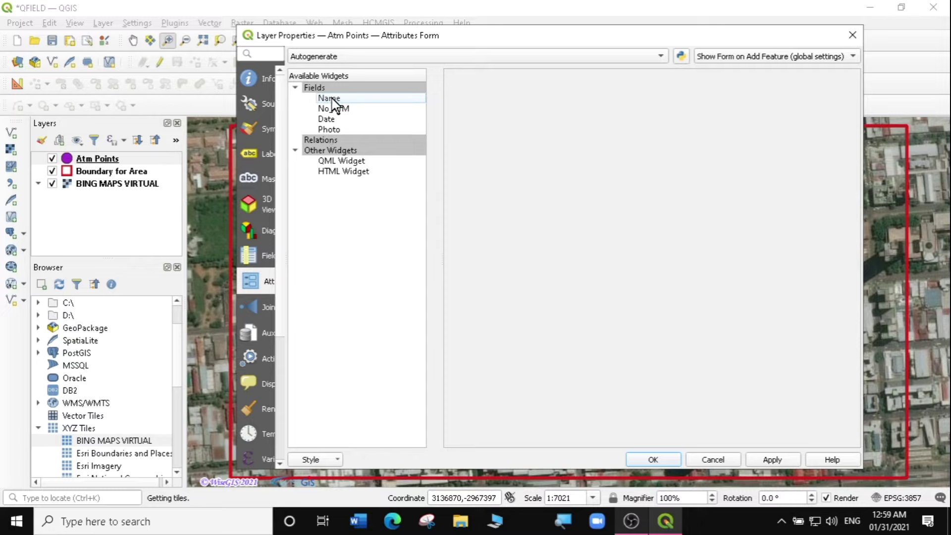
{"action": "left_click", "coordinate": [332, 99]}
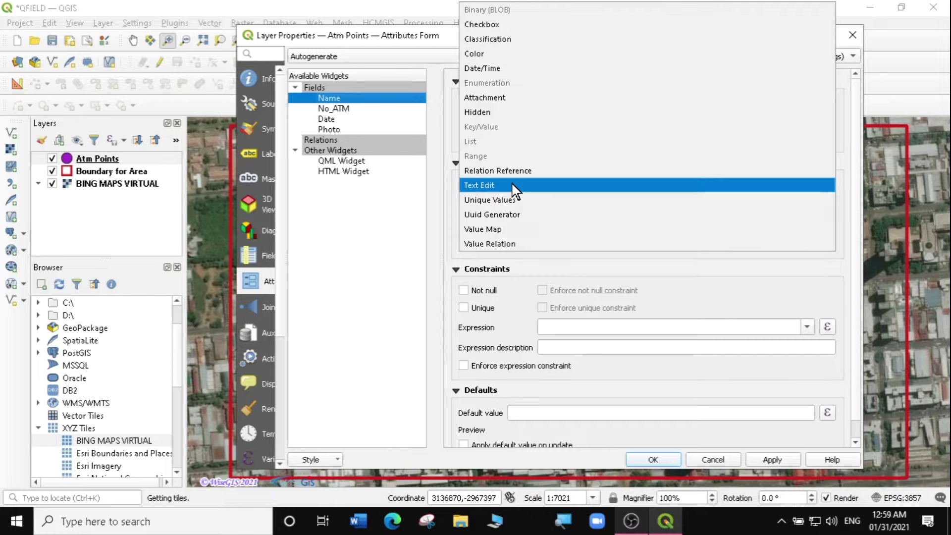
{"action": "left_click", "coordinate": [520, 187]}
{"action": "left_click", "coordinate": [501, 231]}
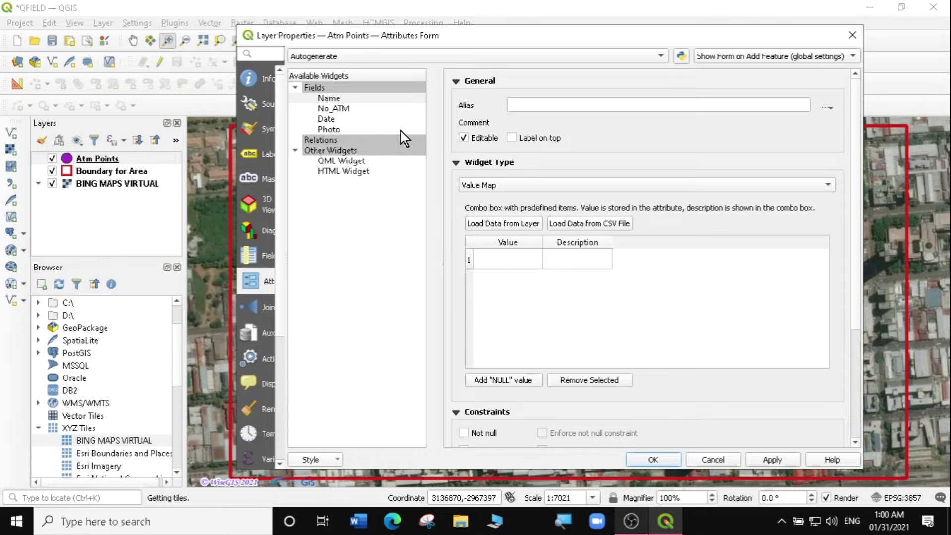
Step: Enter Standard Chatered, HSBC Bank, ABSA BANK and ECO BANK as the first four values of the Name field's value map
{"action": "double_click", "coordinate": [485, 259]}
{"action": "type", "text": "Standard Chartered"}
{"action": "key", "text": "Return"}
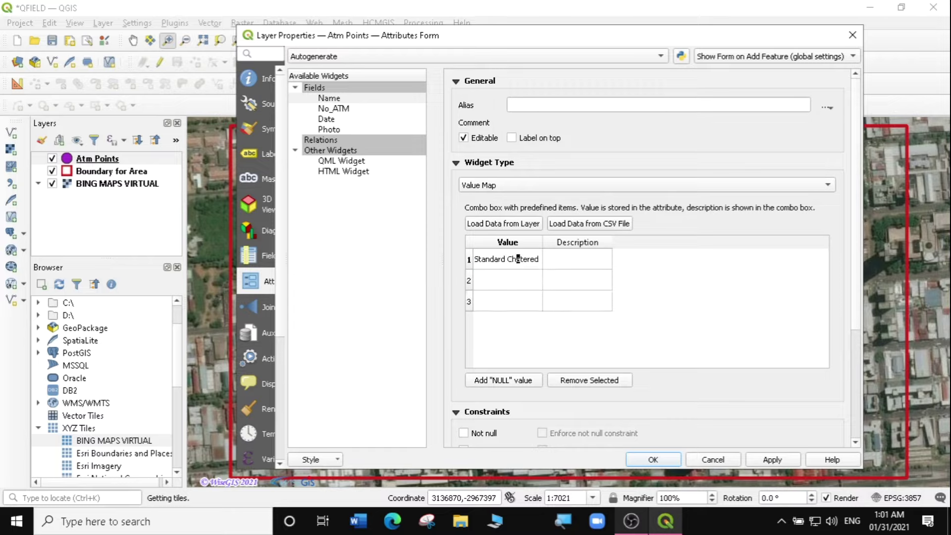
{"action": "type", "text": "HSBC Bank"}
{"action": "key", "text": "Return"}
{"action": "type", "text": "ABSA BANK"}
{"action": "key", "text": "Return"}
{"action": "type", "text": "ECO"}
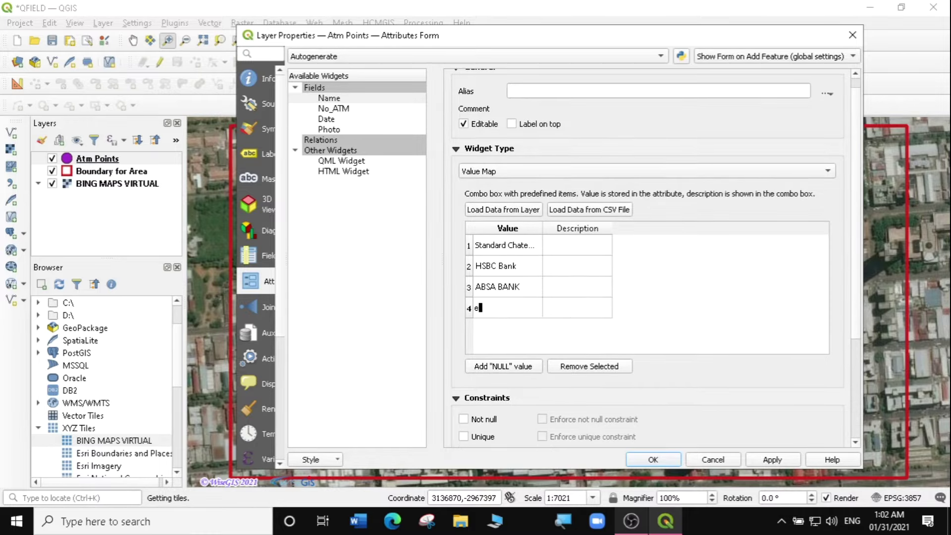
{"action": "type", "text": " BANK"}
{"action": "key", "text": "Return"}
Step: Add Prime Bank, Bank of India, Bank of America and Wells Fargo to the value map's values
{"action": "type", "text": "Prime Bank"}
{"action": "key", "text": "Return"}
{"action": "type", "text": "Bank of India"}
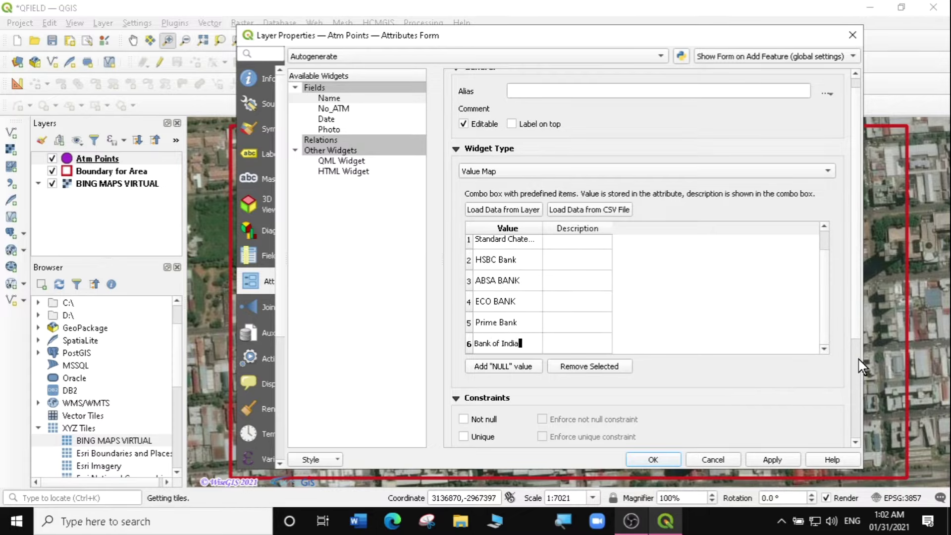
{"action": "key", "text": "Return"}
{"action": "type", "text": "Bank of America"}
{"action": "key", "text": "Return"}
{"action": "type", "text": "Wells Fargo"}
{"action": "key", "text": "Tab"}
Step: Copy the Standard Chatered and HSBC Bank values into their description cells
{"action": "scroll", "coordinate": [826, 251], "scroll_direction": "up", "scroll_amount": 5}
{"action": "right_click", "coordinate": [548, 248]}
{"action": "left_click", "coordinate": [588, 246]}
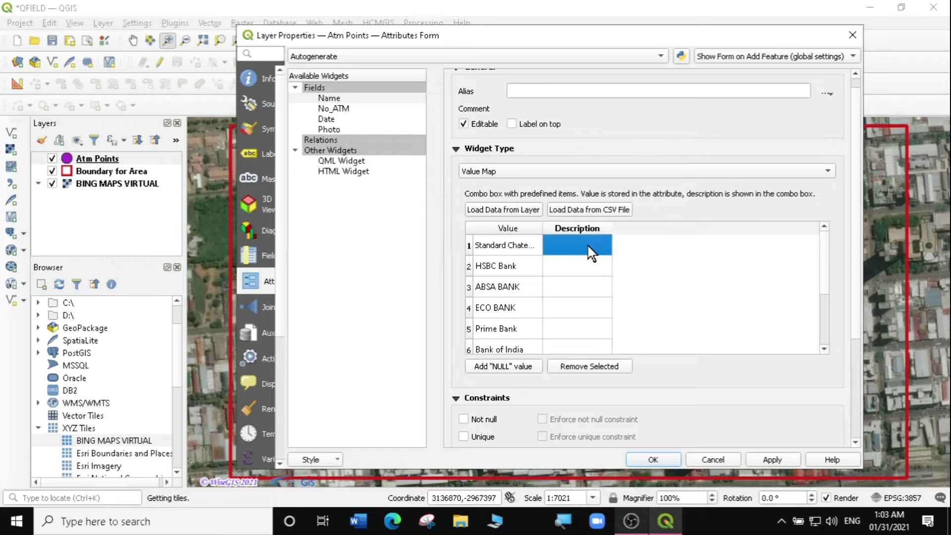
{"action": "double_click", "coordinate": [516, 244]}
{"action": "key", "text": "ctrl+c"}
{"action": "key", "text": "Tab"}
{"action": "key", "text": "ctrl+v"}
{"action": "key", "text": "Tab"}
{"action": "key", "text": "ctrl+c"}
{"action": "key", "text": "Tab"}
{"action": "key", "text": "ctrl+v"}
{"action": "key", "text": "Tab"}
Step: Copy the ABSA BANK, ECO BANK and Prime Bank values into their descriptions
{"action": "right_click", "coordinate": [523, 287]}
{"action": "left_click", "coordinate": [557, 342]}
{"action": "key", "text": "Tab"}
{"action": "key", "text": "ctrl+v"}
{"action": "key", "text": "Tab"}
{"action": "right_click", "coordinate": [523, 307]}
{"action": "left_click", "coordinate": [549, 358]}
{"action": "key", "text": "Tab"}
{"action": "key", "text": "ctrl+v"}
{"action": "key", "text": "Tab"}
{"action": "key", "text": "ctrl+c"}
{"action": "key", "text": "Tab"}
{"action": "key", "text": "ctrl+v"}
{"action": "key", "text": "Tab"}
Step: Fill in the Bank of India, Bank of America and Wells Fargo descriptions, and apply an enforced not null constraint to the Name field
{"action": "right_click", "coordinate": [561, 325]}
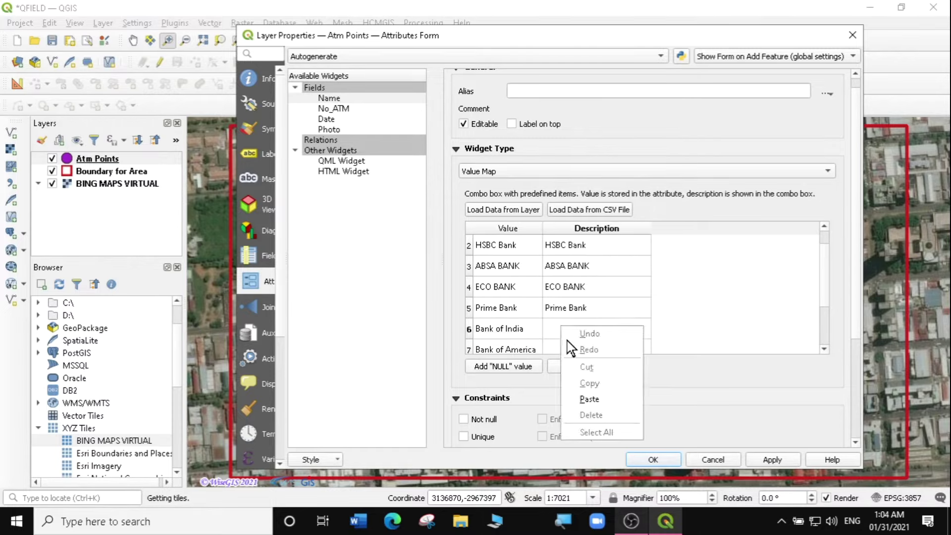
{"action": "left_click", "coordinate": [589, 399]}
{"action": "key", "text": "Tab"}
{"action": "key", "text": "ctrl+c"}
{"action": "key", "text": "Tab"}
{"action": "key", "text": "ctrl+v"}
{"action": "key", "text": "Tab"}
{"action": "key", "text": "ctrl+c"}
{"action": "key", "text": "Tab"}
{"action": "key", "text": "ctrl+v"}
{"action": "key", "text": "Return"}
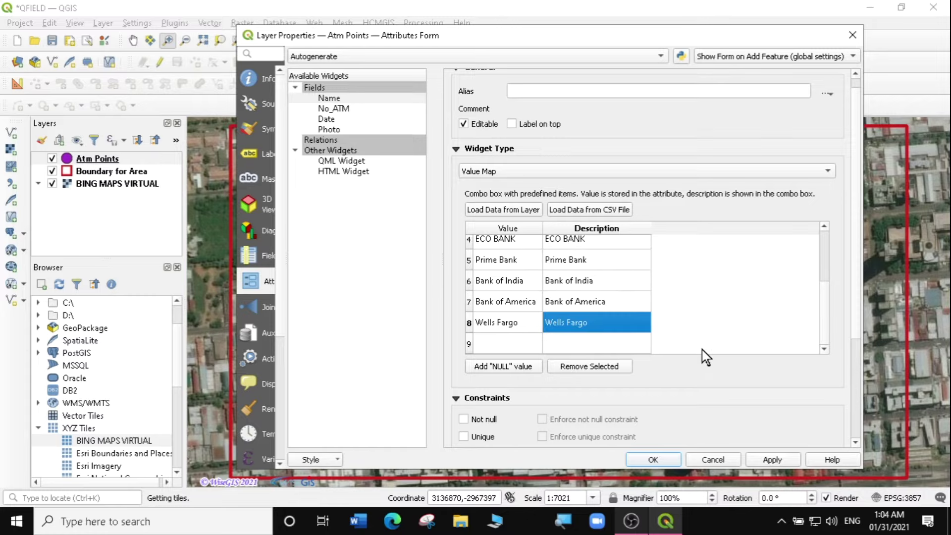
{"action": "left_click", "coordinate": [464, 419]}
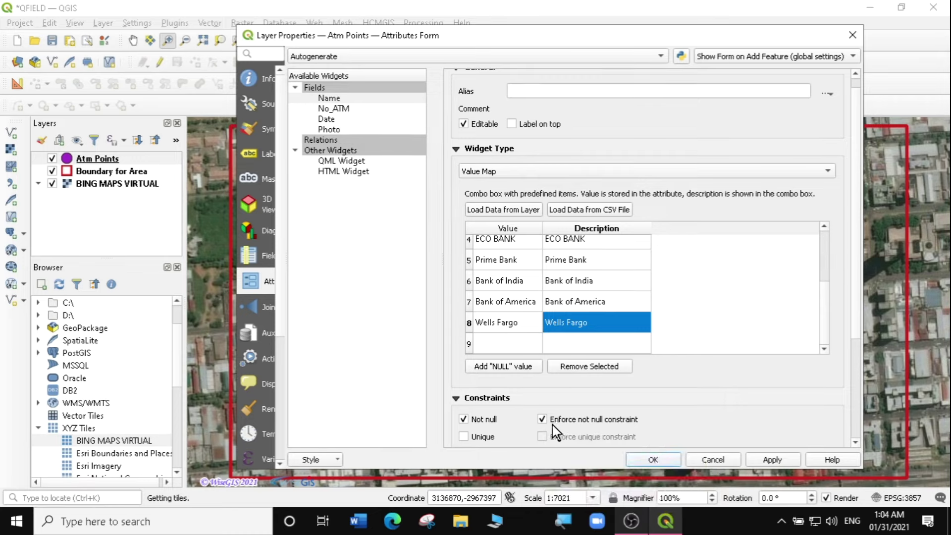
{"action": "left_click", "coordinate": [773, 460]}
Step: Make the Date field non-editable with the Date/Time widget, set its default value to now(), and apply
{"action": "left_click", "coordinate": [329, 121]}
{"action": "left_click", "coordinate": [463, 138]}
{"action": "left_click", "coordinate": [508, 183]}
{"action": "left_click", "coordinate": [513, 184]}
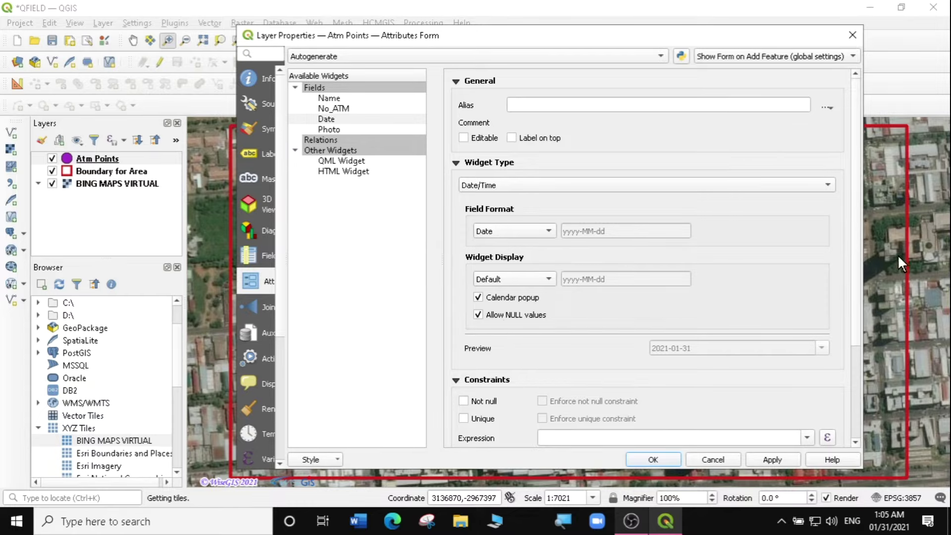
{"action": "left_click_drag", "start_coordinate": [862, 216], "coordinate": [863, 337]}
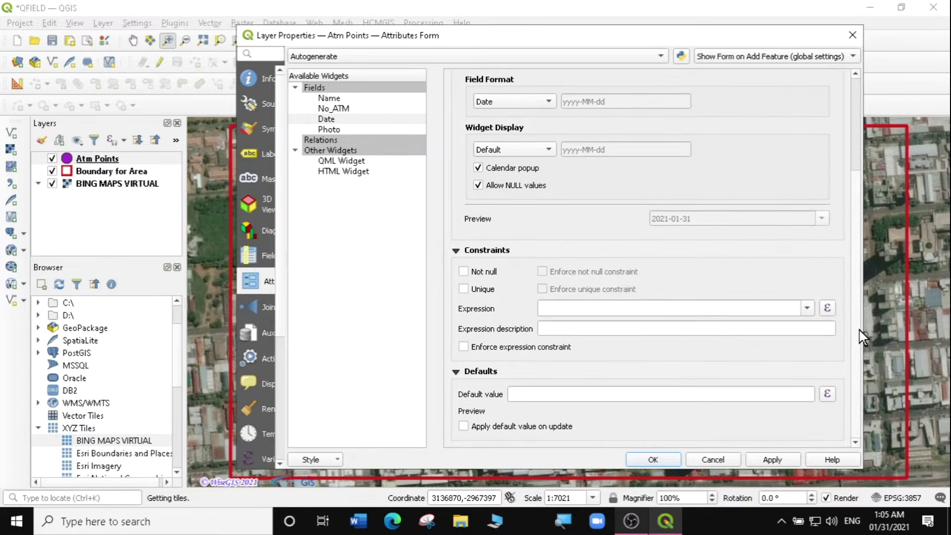
{"action": "left_click", "coordinate": [661, 394]}
{"action": "type", "text": "no"}
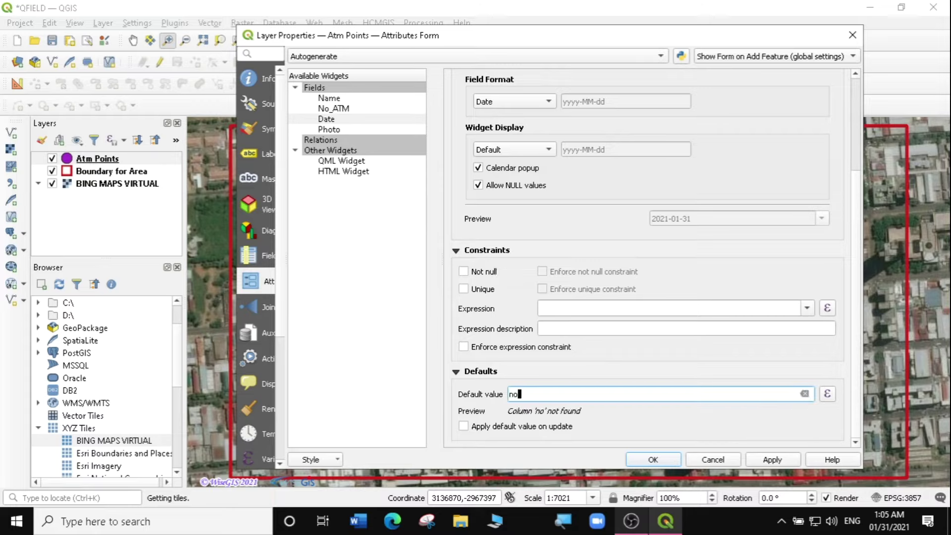
{"action": "type", "text": "w()"}
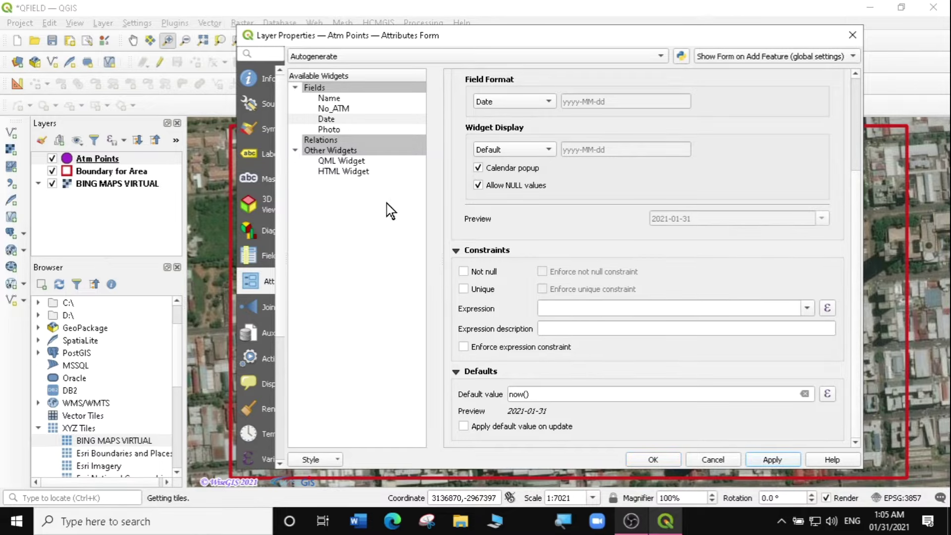
Step: Set the Photo field's widget type to Attachment, apply the form settings and close the layer properties
{"action": "left_click", "coordinate": [329, 129]}
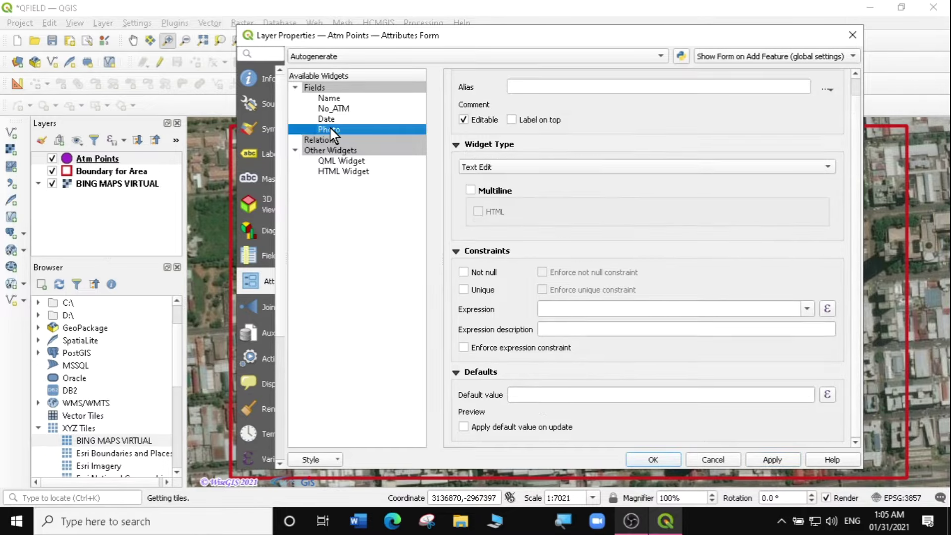
{"action": "left_click", "coordinate": [510, 168]}
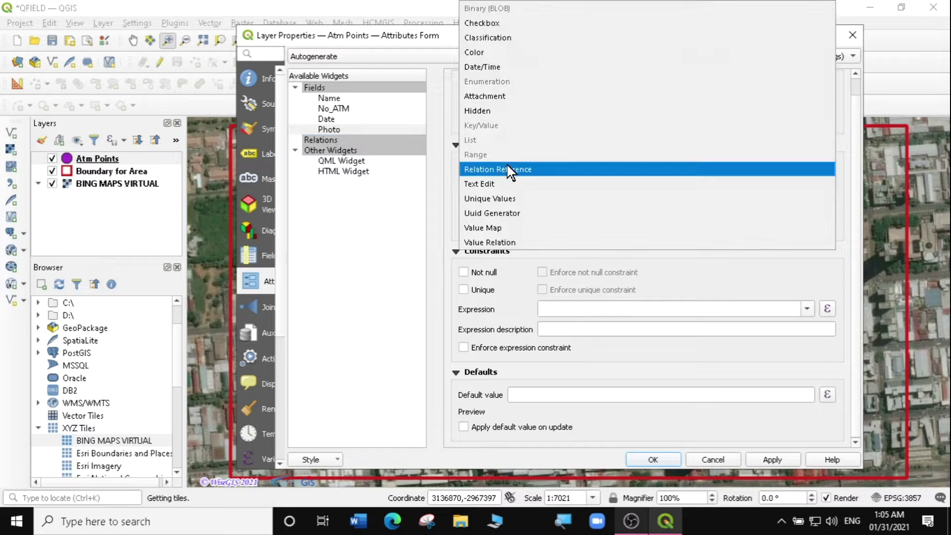
{"action": "left_click", "coordinate": [495, 97]}
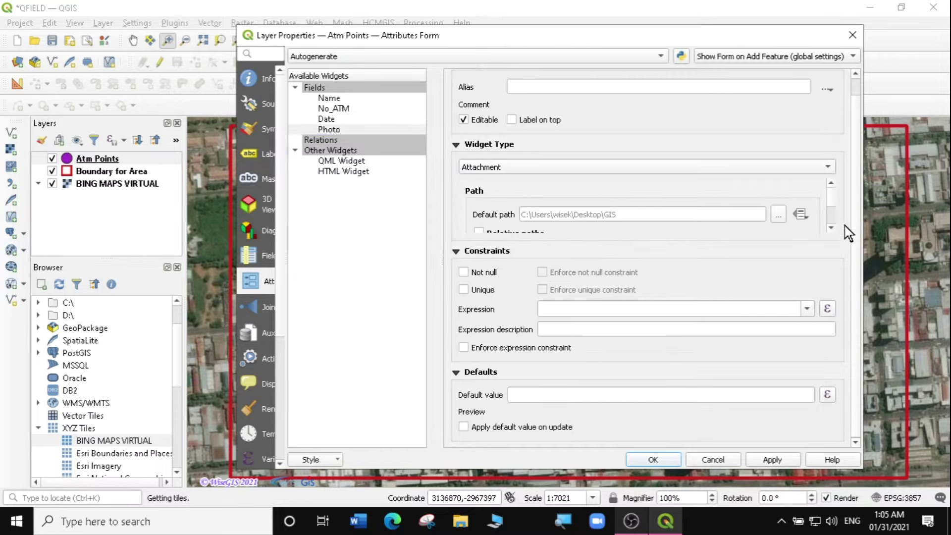
{"action": "left_click", "coordinate": [778, 464]}
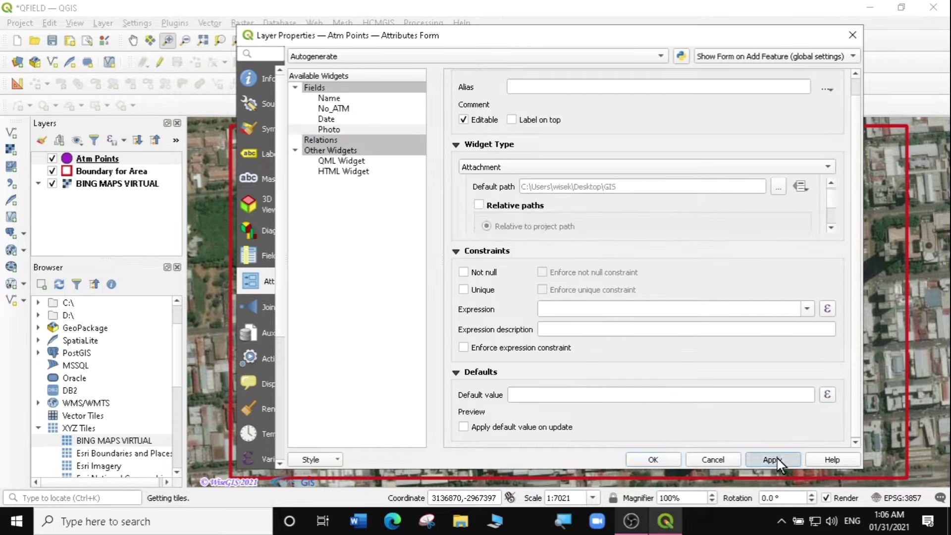
{"action": "left_click", "coordinate": [653, 459]}
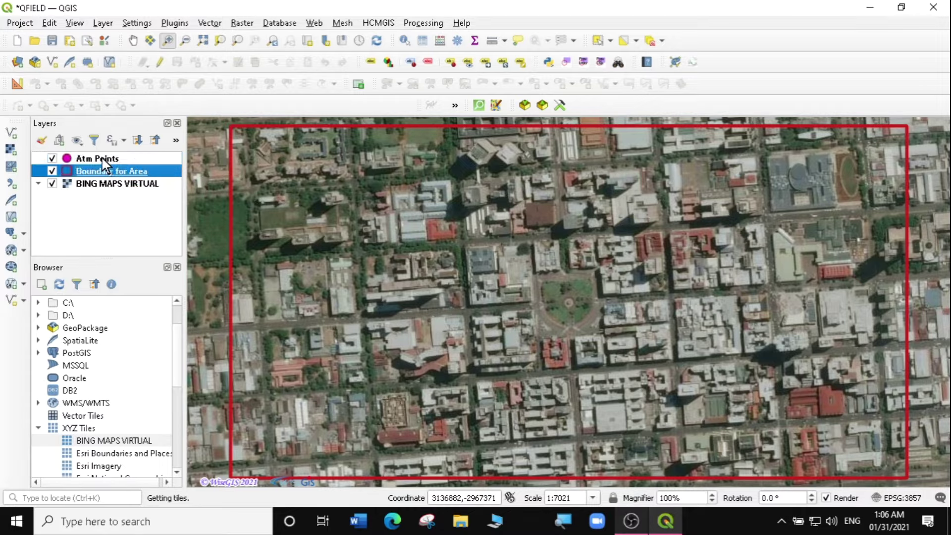
Step: Open the Generate XYZ tiles (MBTiles) tool from the Raster tools of the Processing Toolbox
{"action": "left_click", "coordinate": [111, 184]}
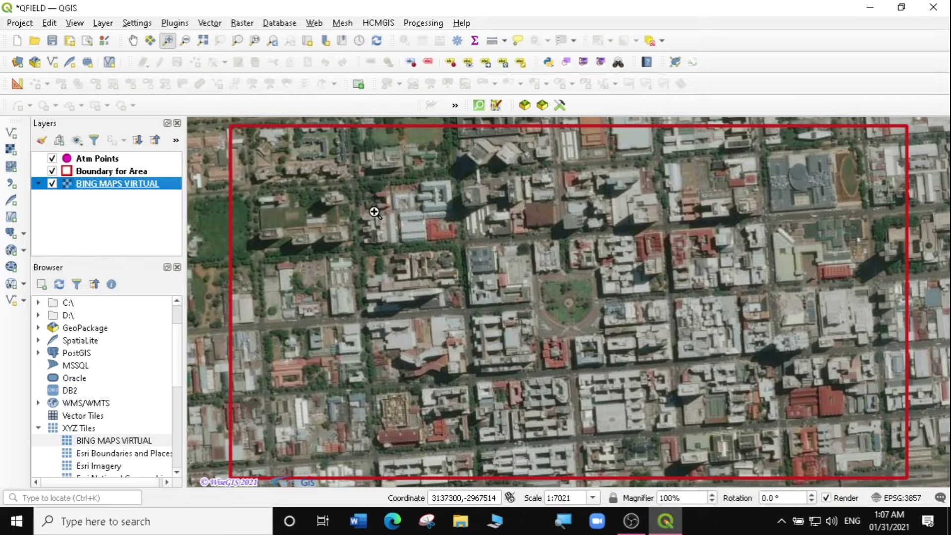
{"action": "left_click", "coordinate": [424, 24]}
{"action": "left_click", "coordinate": [432, 39]}
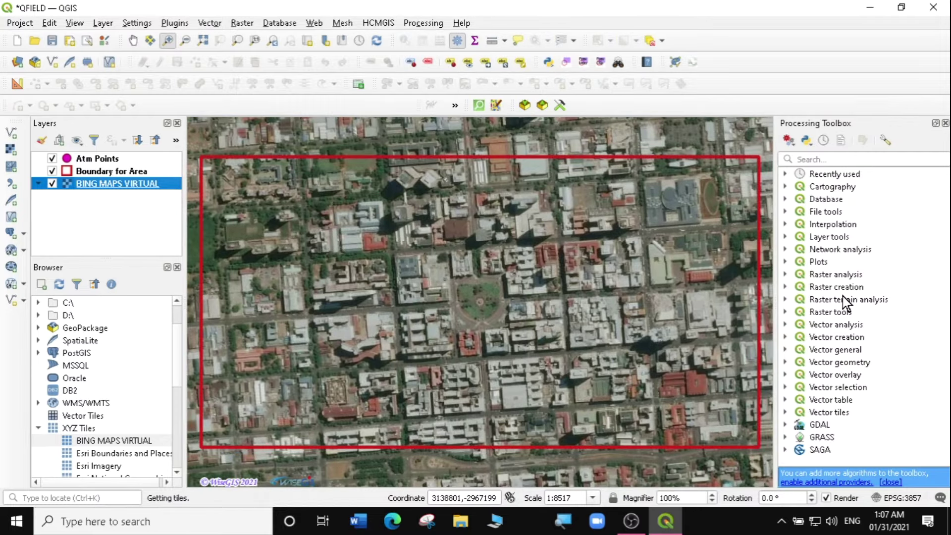
{"action": "left_click", "coordinate": [785, 312]}
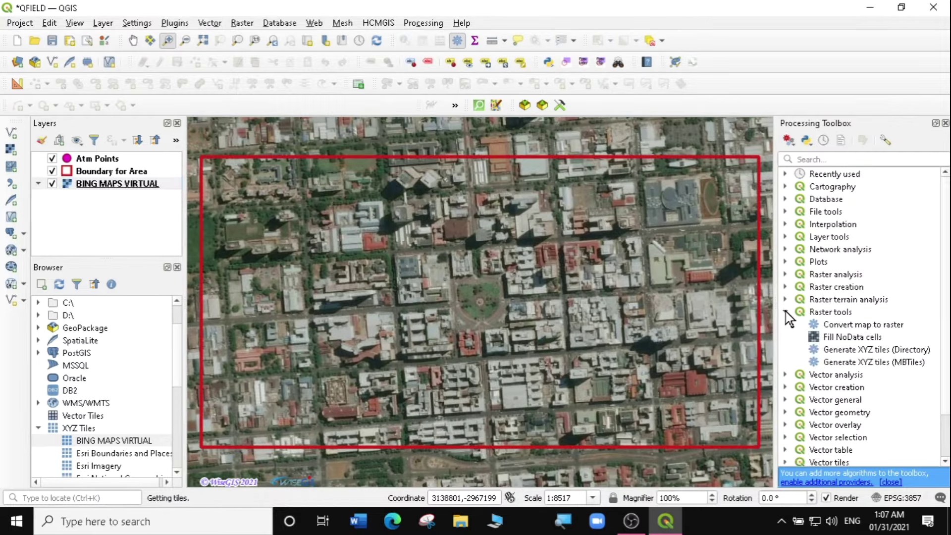
{"action": "left_click", "coordinate": [850, 364]}
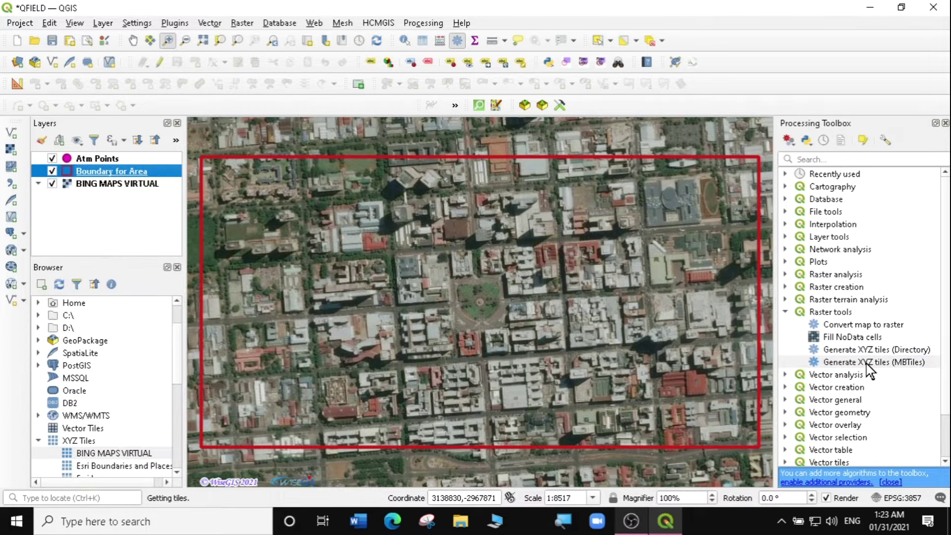
{"action": "double_click", "coordinate": [867, 362]}
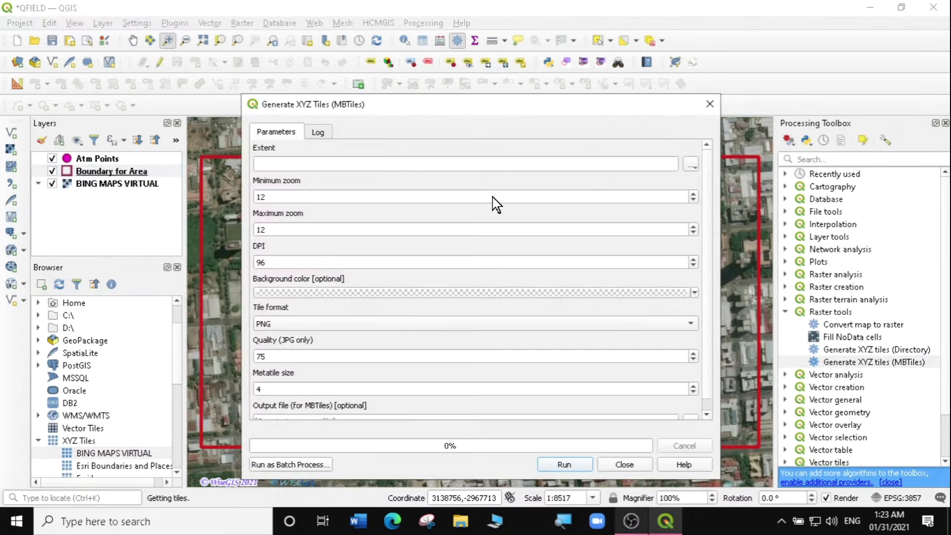
Step: Set the tile extent by drawing a rectangle on the canvas slightly larger than the red work-area boundary
{"action": "left_click_drag", "start_coordinate": [407, 111], "coordinate": [404, 65]}
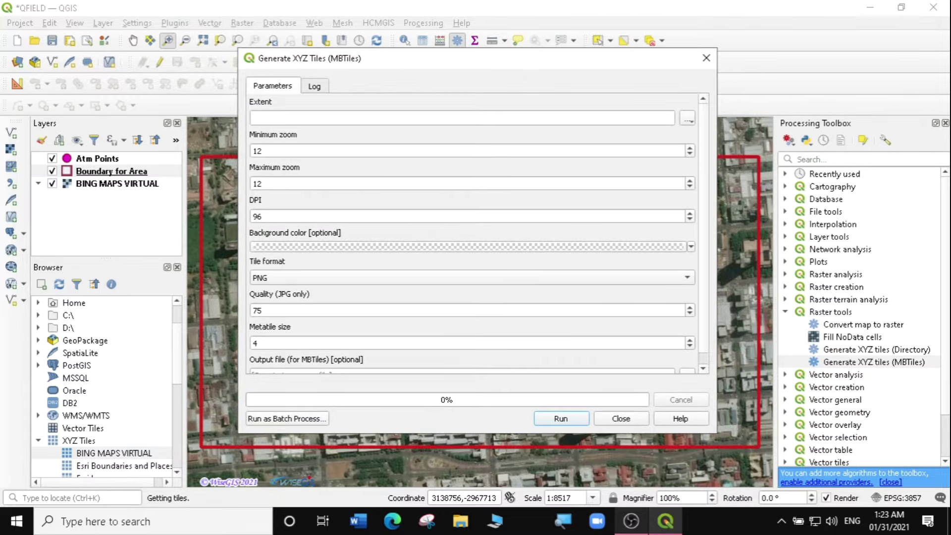
{"action": "left_click_drag", "start_coordinate": [587, 58], "coordinate": [538, 413]}
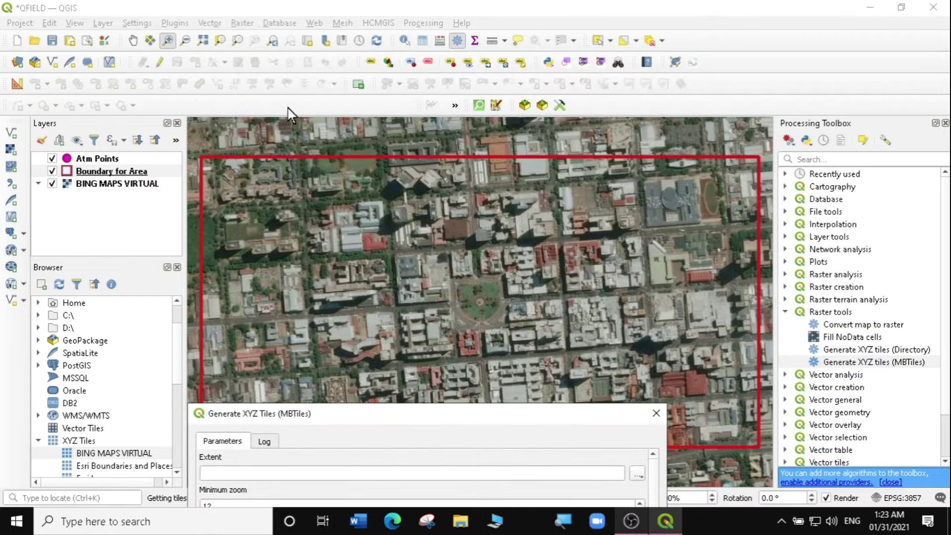
{"action": "left_click", "coordinate": [185, 40]}
{"action": "left_click_drag", "start_coordinate": [382, 191], "coordinate": [452, 242]}
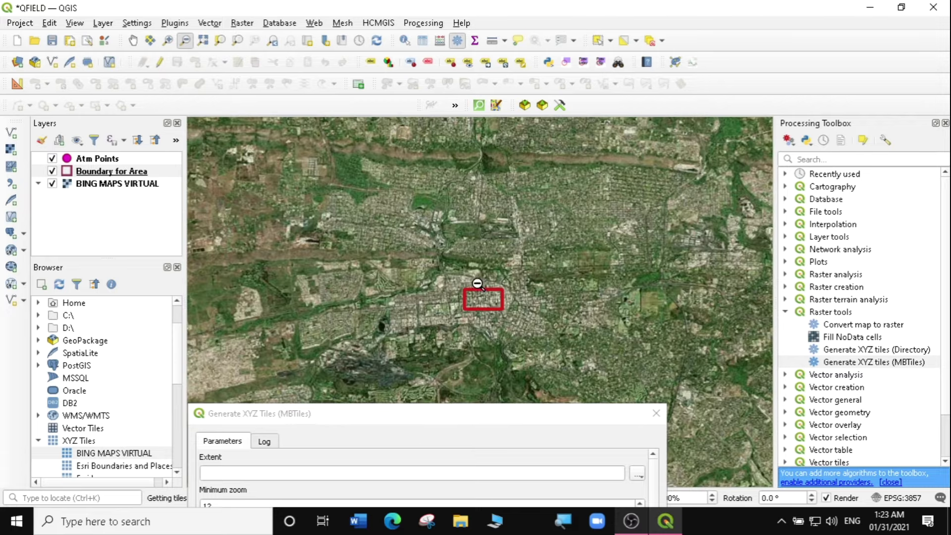
{"action": "scroll", "coordinate": [477, 284], "scroll_direction": "up", "scroll_amount": 3}
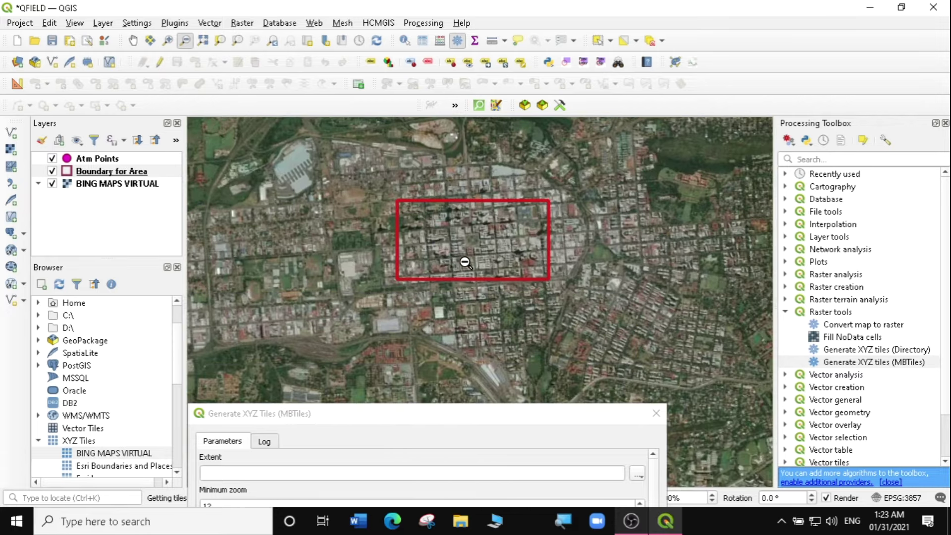
{"action": "scroll", "coordinate": [462, 223], "scroll_direction": "up", "scroll_amount": 1}
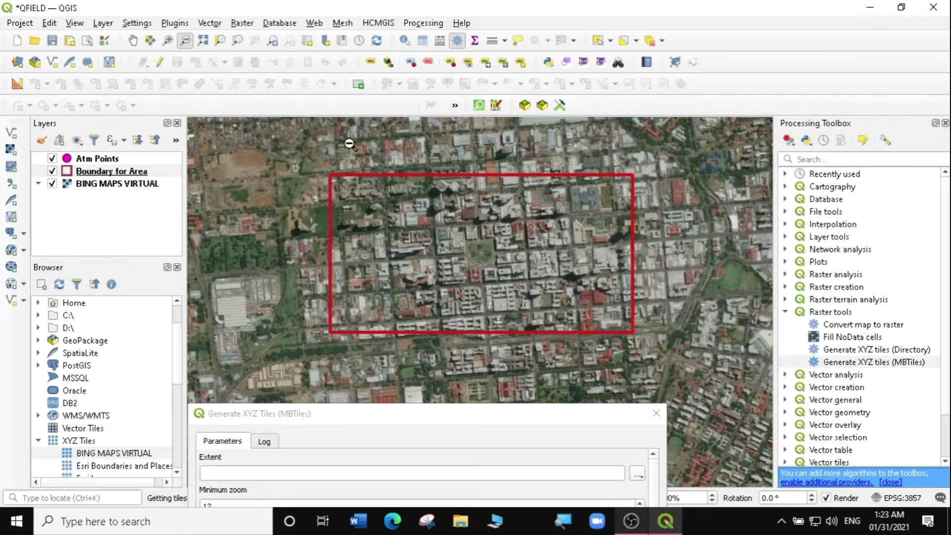
{"action": "left_click", "coordinate": [380, 416]}
{"action": "left_click_drag", "start_coordinate": [381, 417], "coordinate": [453, 120]}
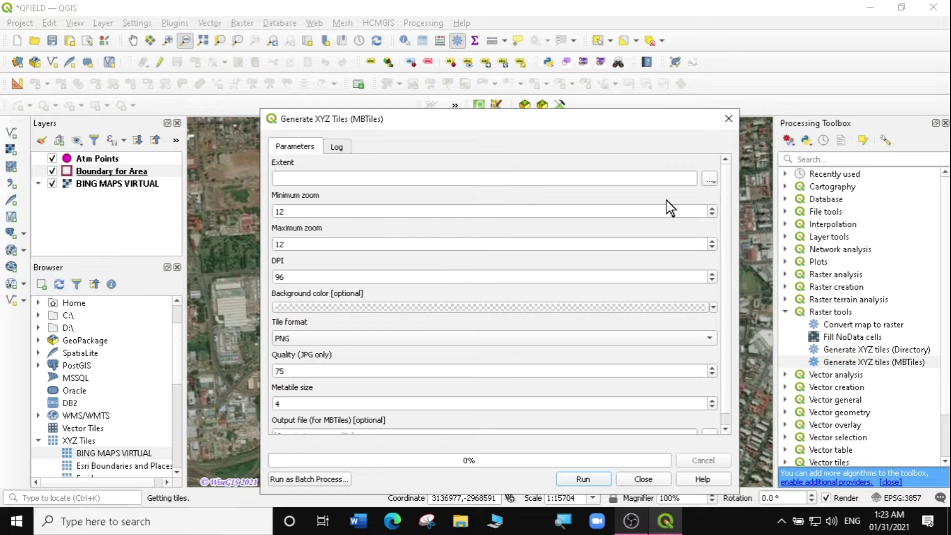
{"action": "left_click", "coordinate": [710, 180]}
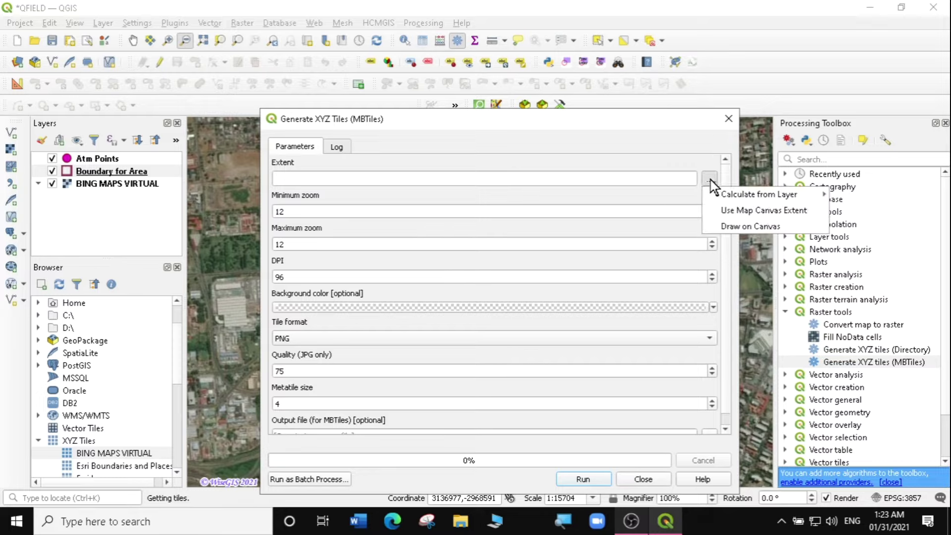
{"action": "left_click", "coordinate": [738, 226]}
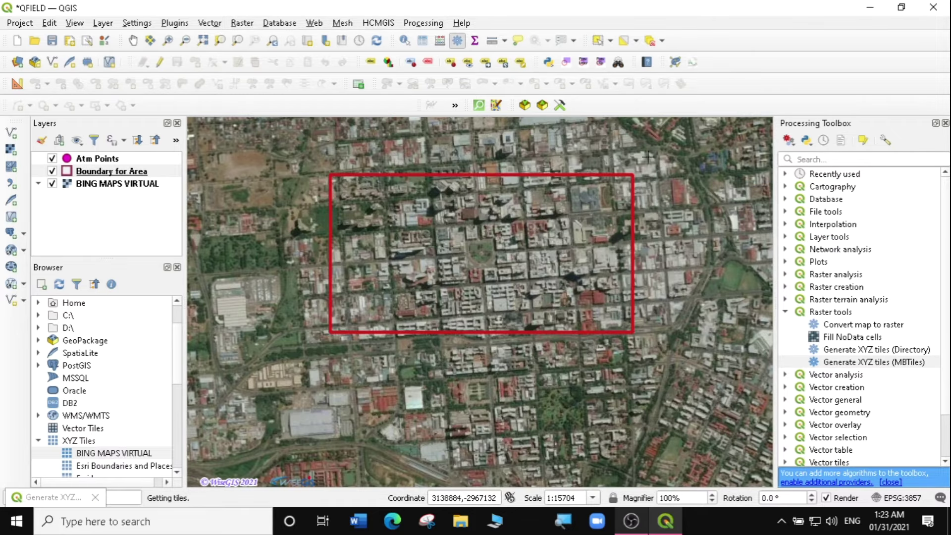
{"action": "mouse_move", "coordinate": [296, 152]}
{"action": "left_mouse_down"}
{"action": "mouse_move", "coordinate": [504, 288]}
{"action": "mouse_move", "coordinate": [628, 342]}
{"action": "mouse_move", "coordinate": [665, 371]}
{"action": "left_mouse_up"}
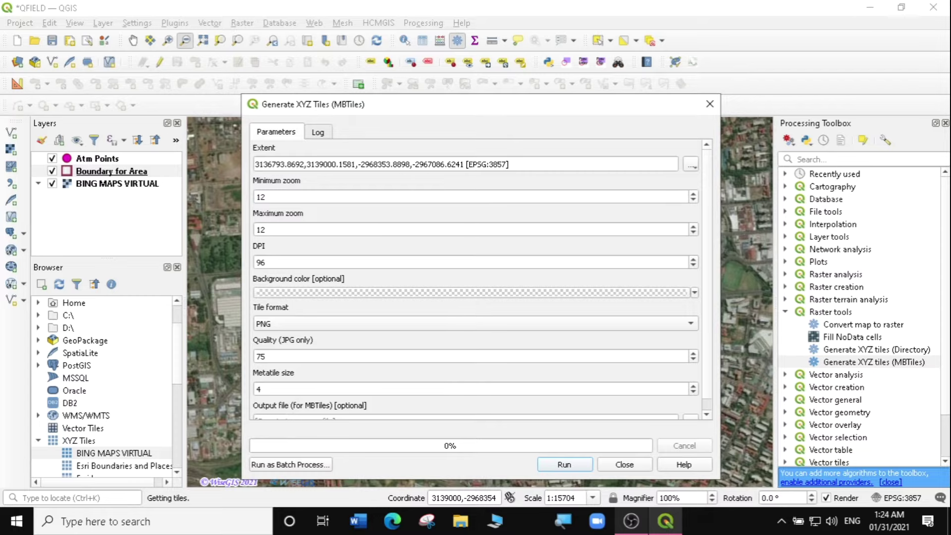
Step: Set the tiles' minimum zoom to 2 and maximum zoom to 18
{"action": "left_click", "coordinate": [266, 196]}
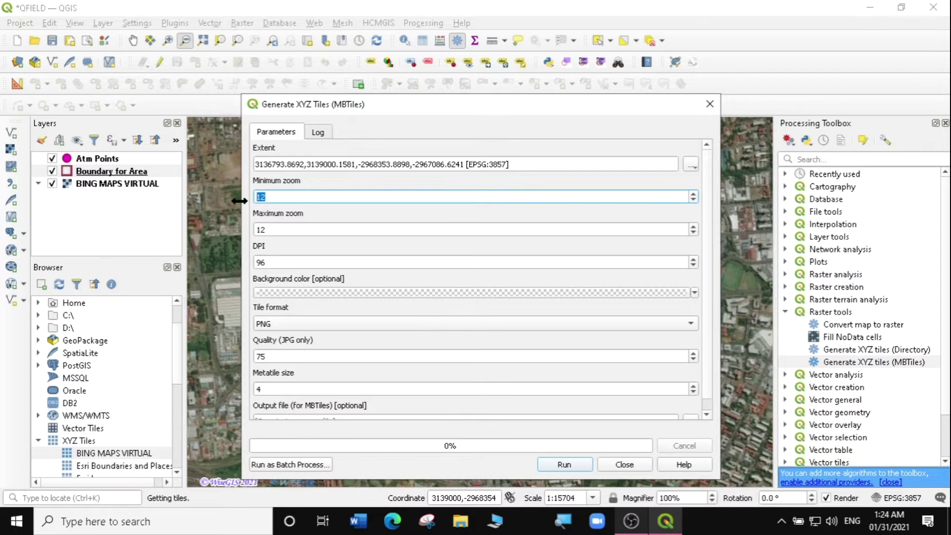
{"action": "type", "text": "2"}
{"action": "key", "text": "Tab"}
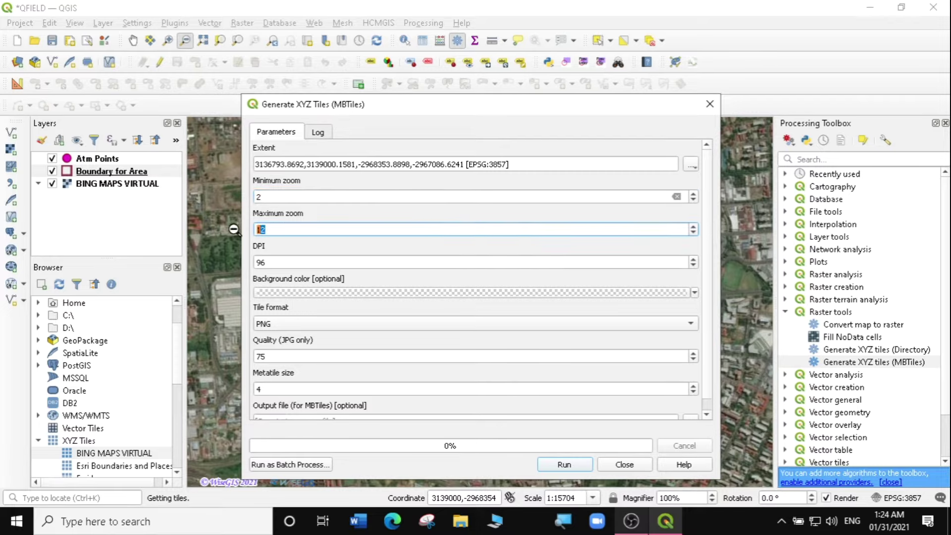
{"action": "type", "text": "1"}
{"action": "key", "text": "Tab"}
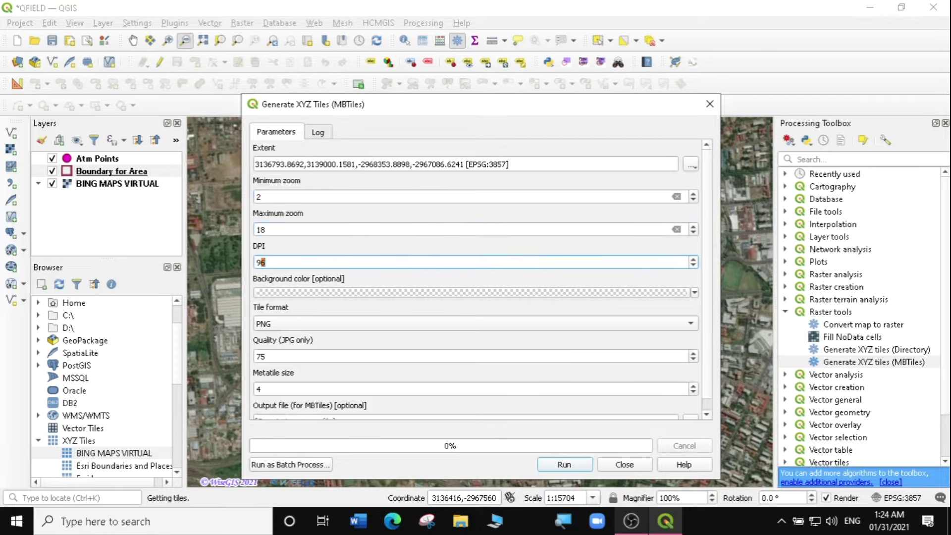
Step: Set the tile resolution to 300 DPI and the tile format to JPG
{"action": "type", "text": "300"}
{"action": "left_click", "coordinate": [297, 326]}
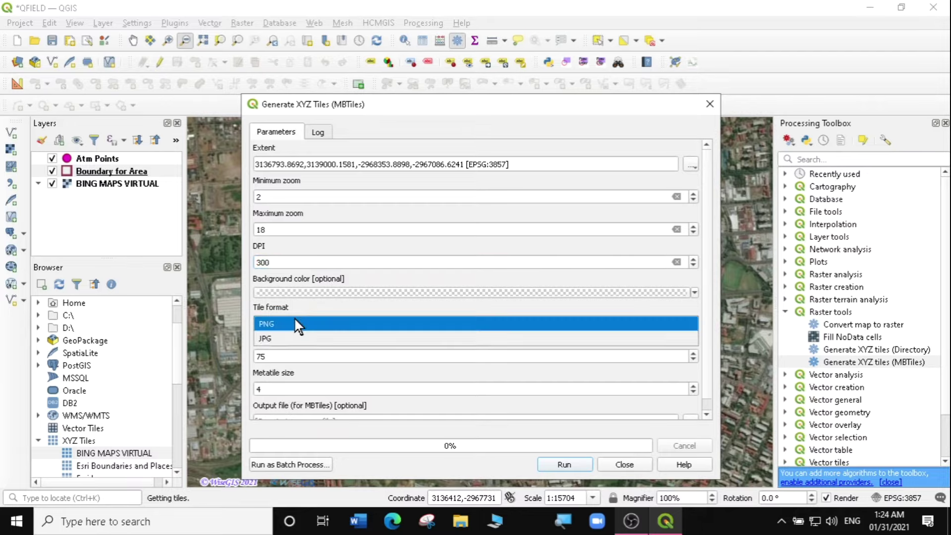
{"action": "left_click", "coordinate": [288, 334]}
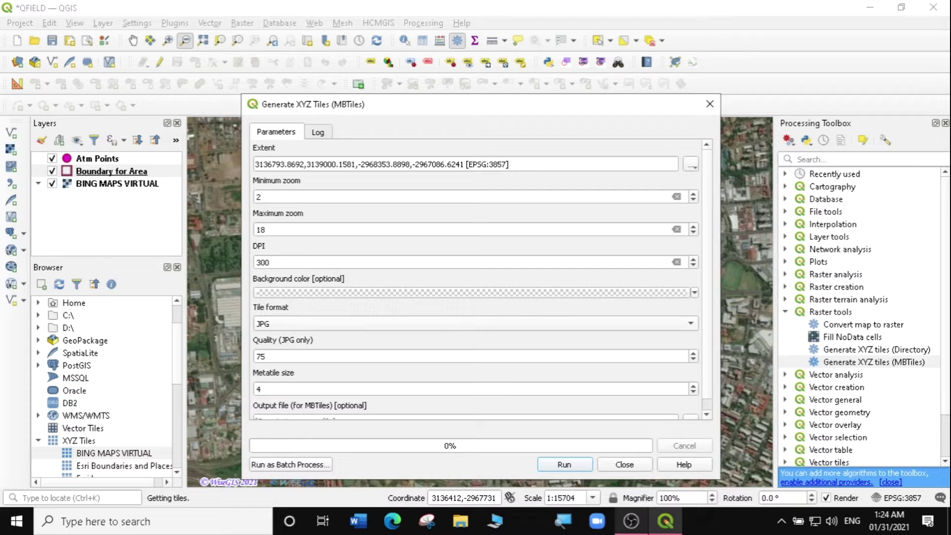
Step: Set the JPG quality to 85 and save the MBTiles output as "Fieldwork raster" in the Raster Tiles folder
{"action": "key", "text": "Tab"}
{"action": "type", "text": "8"}
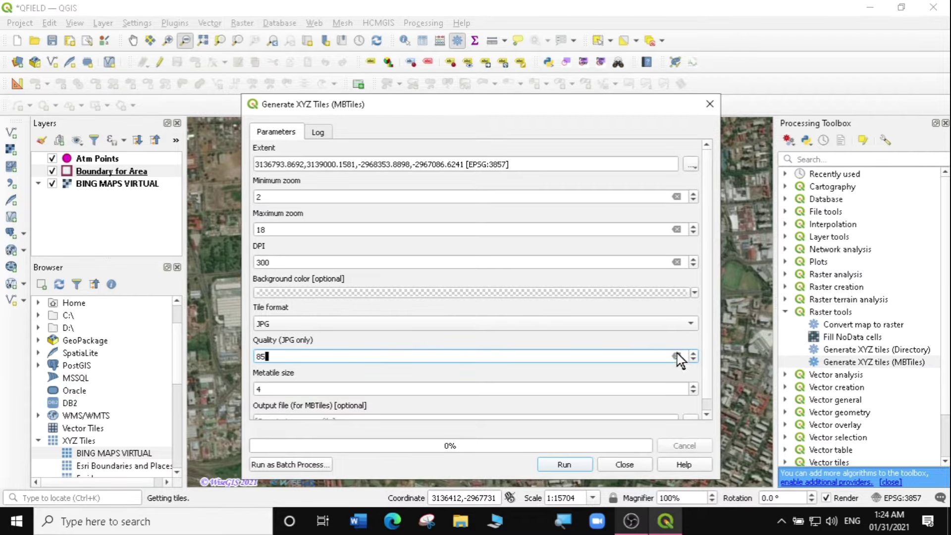
{"action": "scroll", "coordinate": [706, 367], "scroll_direction": "down", "scroll_amount": 1}
{"action": "left_click", "coordinate": [690, 409]}
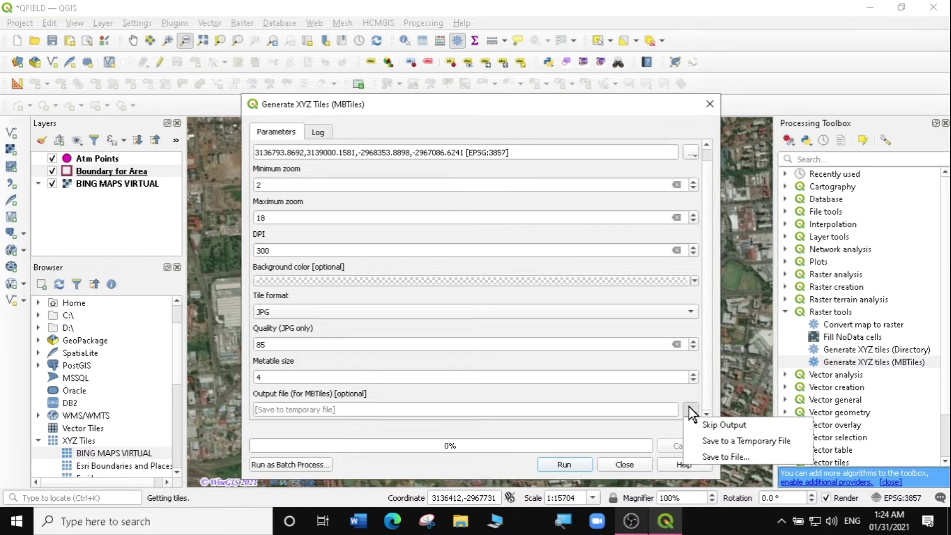
{"action": "left_click", "coordinate": [720, 457]}
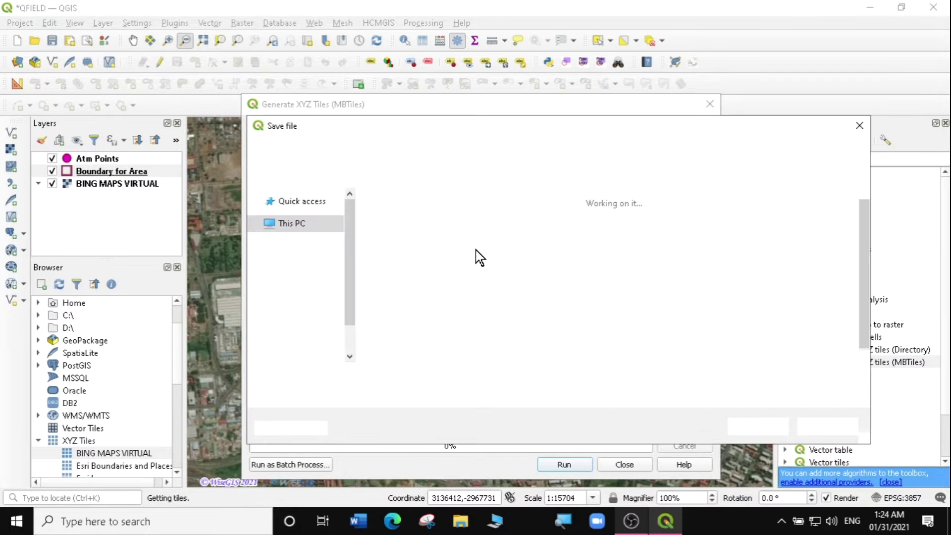
{"action": "type", "text": "Fieldw"}
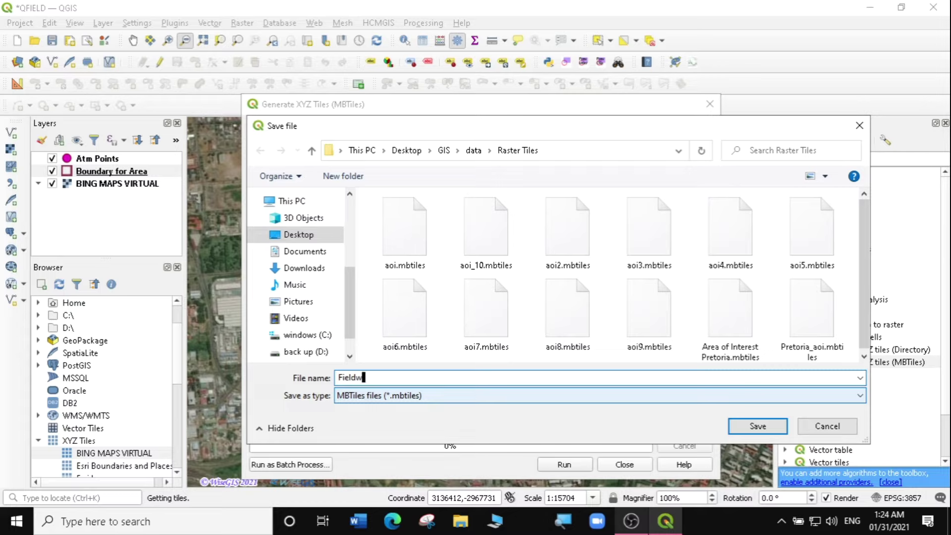
{"action": "type", "text": "ork raster"}
{"action": "left_click", "coordinate": [740, 425]}
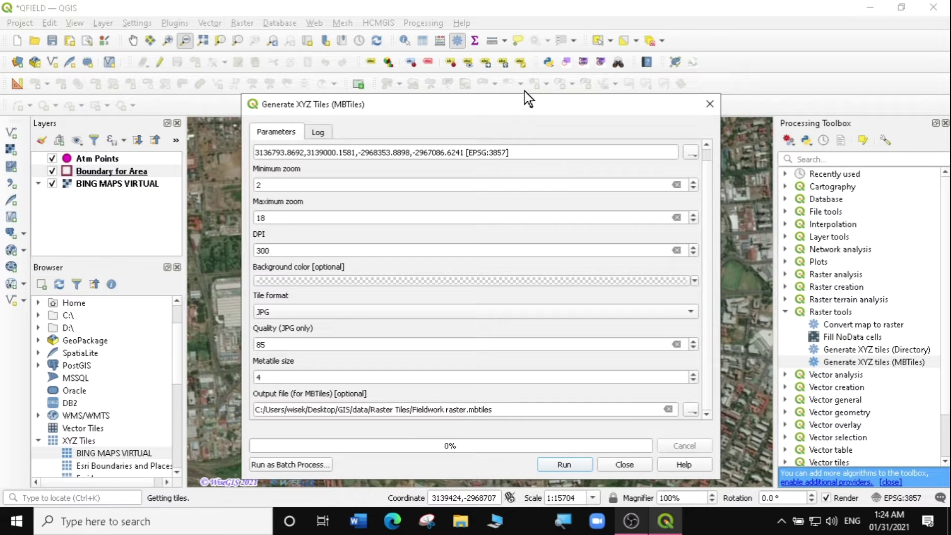
Step: Hide the Boundary for Area layer to keep its outline out of the exported tiles
{"action": "left_click_drag", "start_coordinate": [515, 105], "coordinate": [550, 244]}
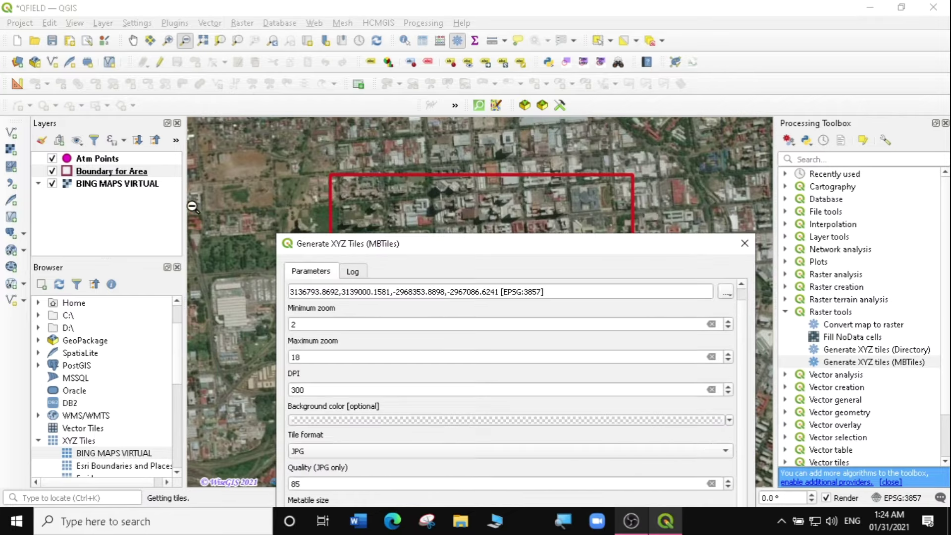
{"action": "left_click", "coordinate": [52, 171]}
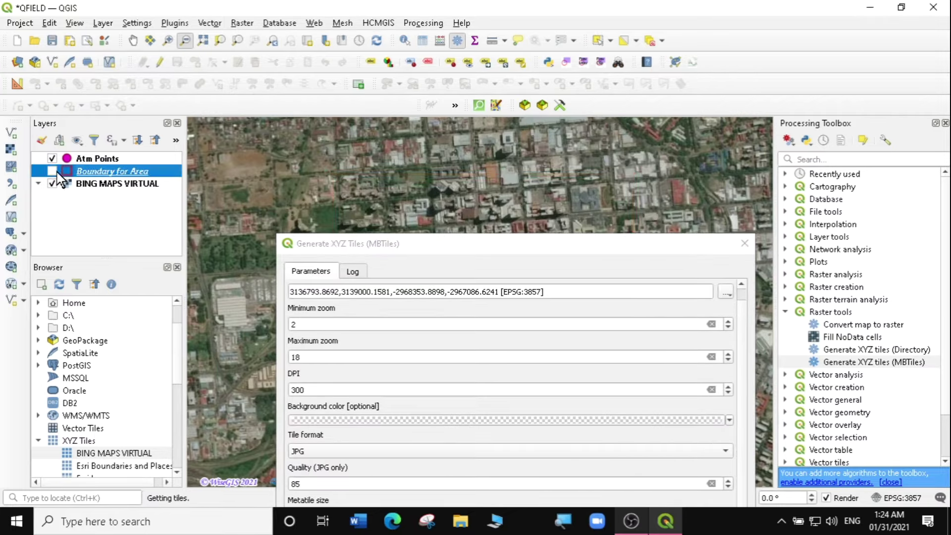
{"action": "left_click_drag", "start_coordinate": [566, 245], "coordinate": [553, 109]}
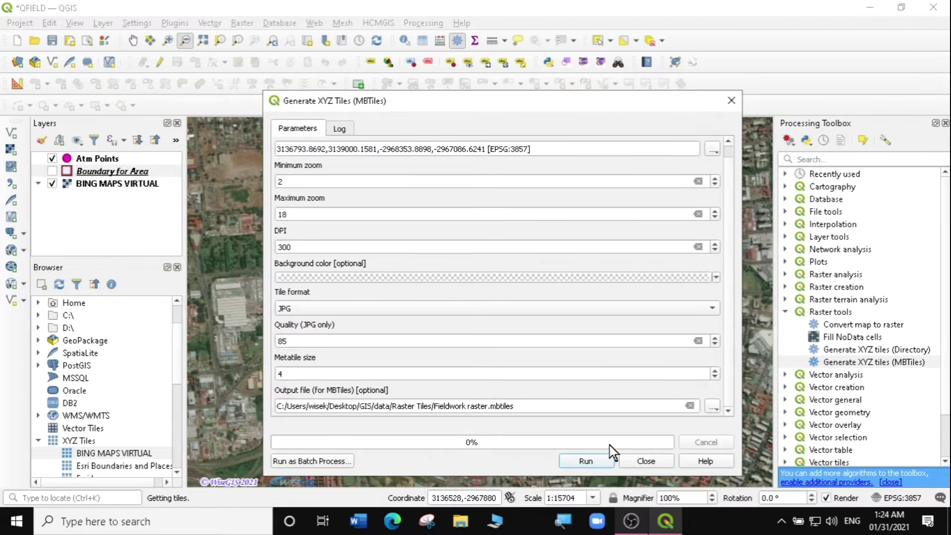
Step: Run the MBTiles generation, close the tool when it has finished, and show the Boundary for Area layer again
{"action": "left_click", "coordinate": [586, 462]}
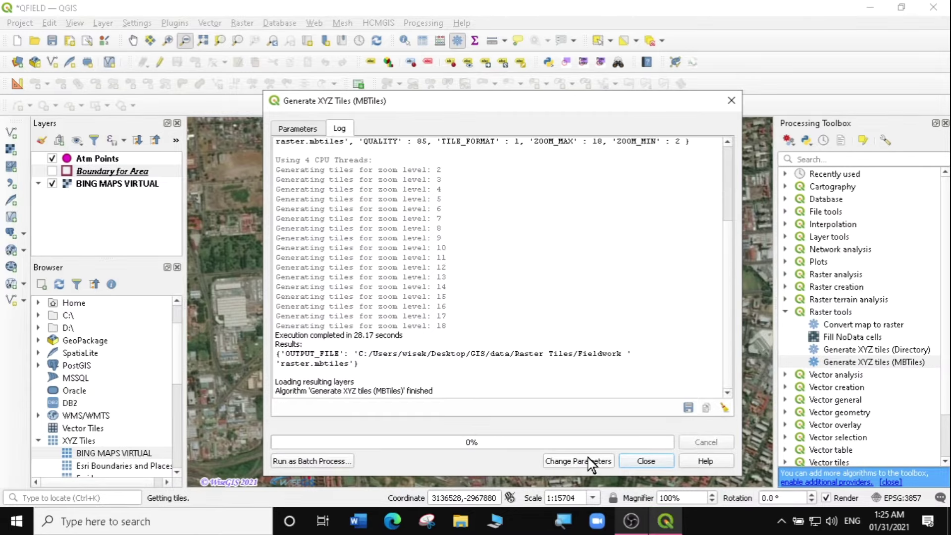
{"action": "left_click_drag", "start_coordinate": [354, 382], "coordinate": [292, 382]}
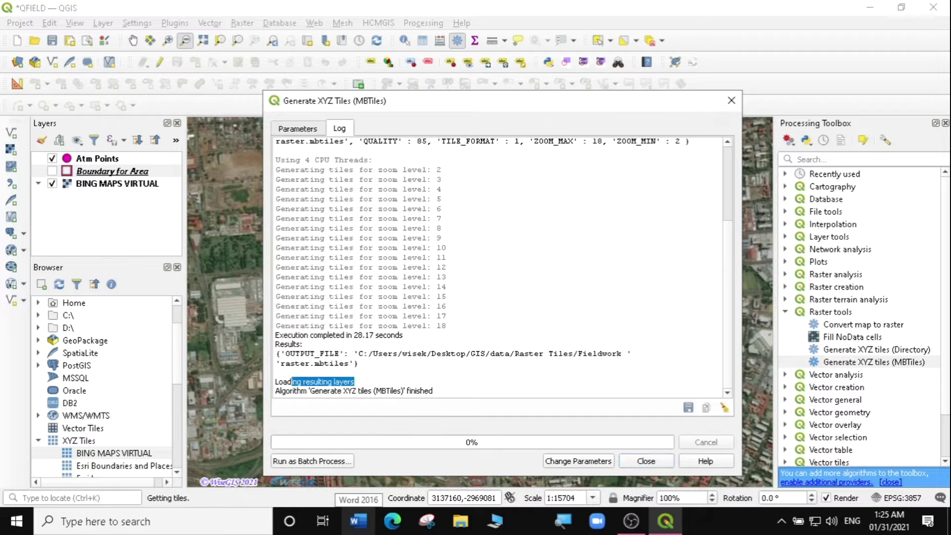
{"action": "left_click", "coordinate": [647, 462]}
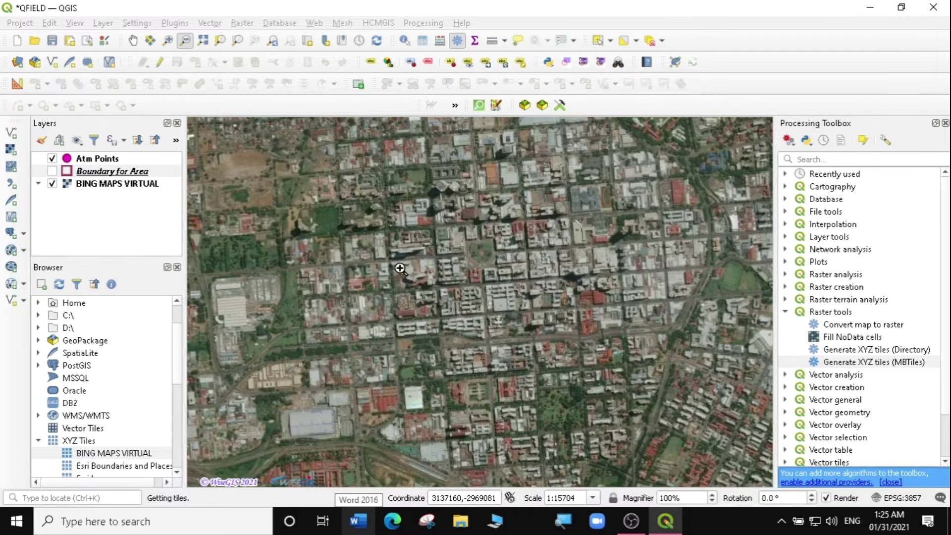
{"action": "left_click", "coordinate": [50, 171]}
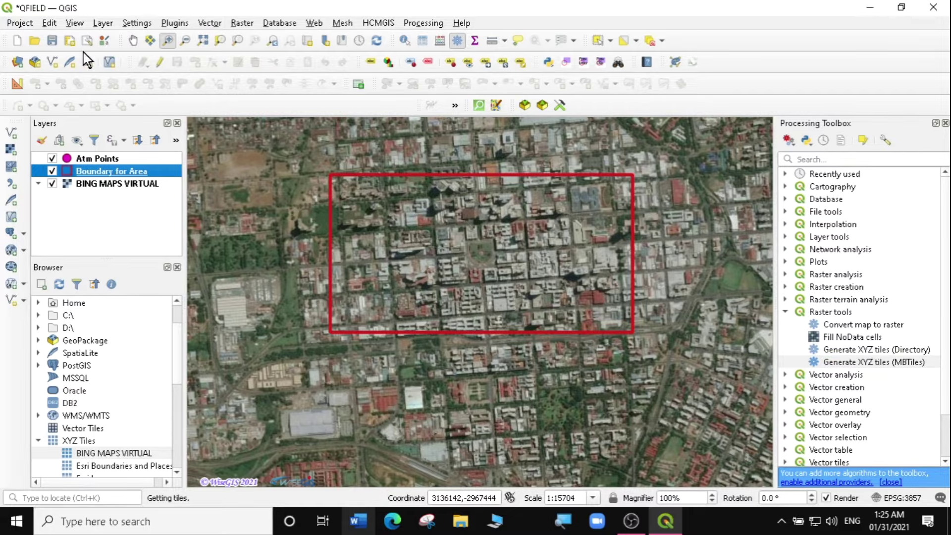
Step: Add Fieldwork raster.mbtiles from the Raster Tiles folder to the project as a raster layer
{"action": "left_click", "coordinate": [103, 23]}
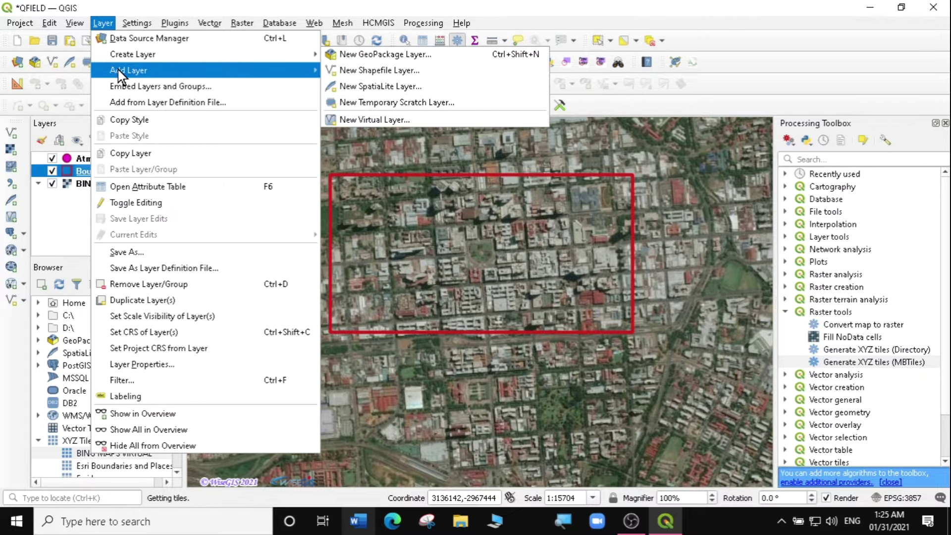
{"action": "mouse_move", "coordinate": [118, 71]}
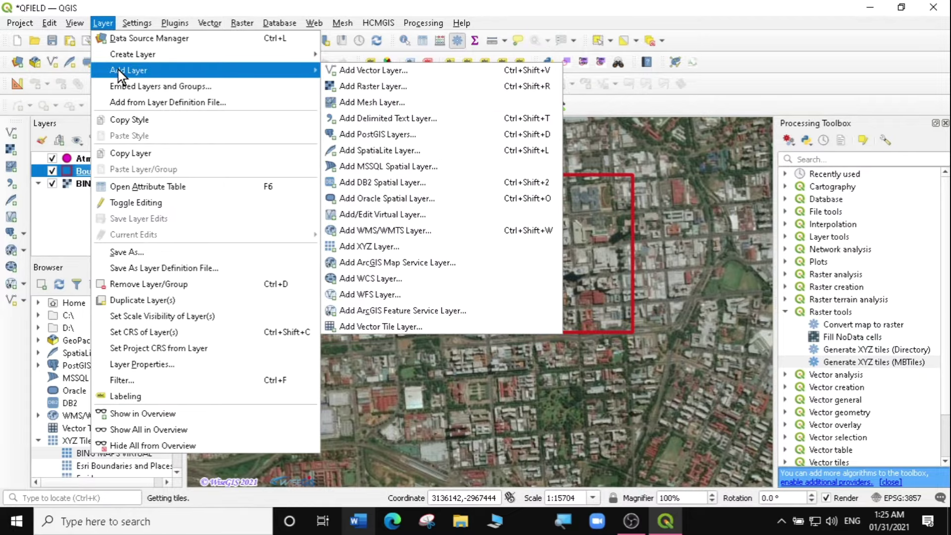
{"action": "left_click", "coordinate": [373, 88]}
{"action": "left_click", "coordinate": [875, 138]}
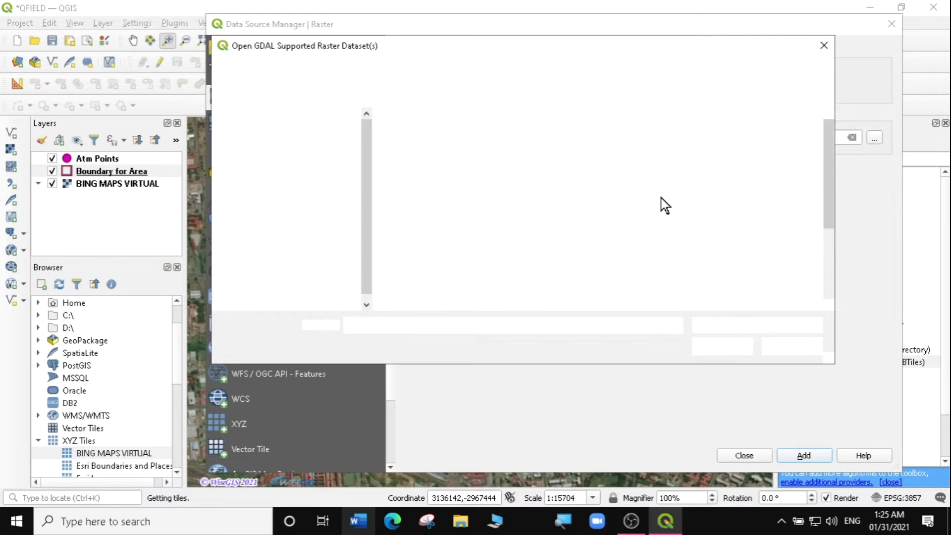
{"action": "scroll", "coordinate": [623, 203], "scroll_direction": "down", "scroll_amount": 3}
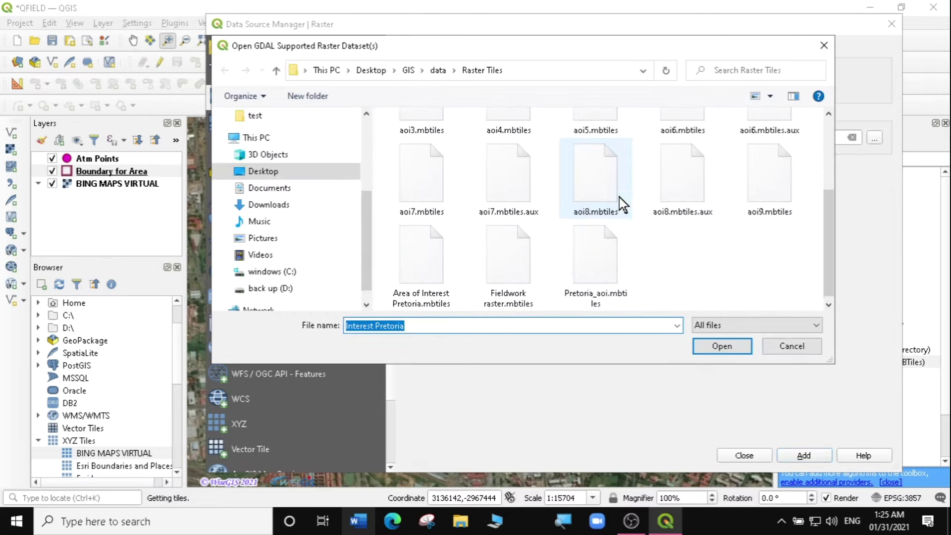
{"action": "left_click", "coordinate": [508, 273]}
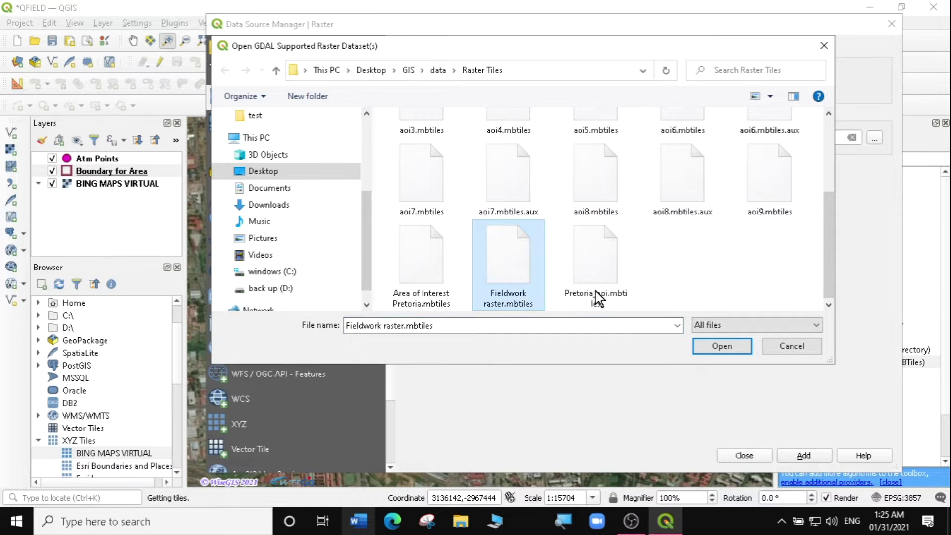
{"action": "left_click", "coordinate": [721, 346]}
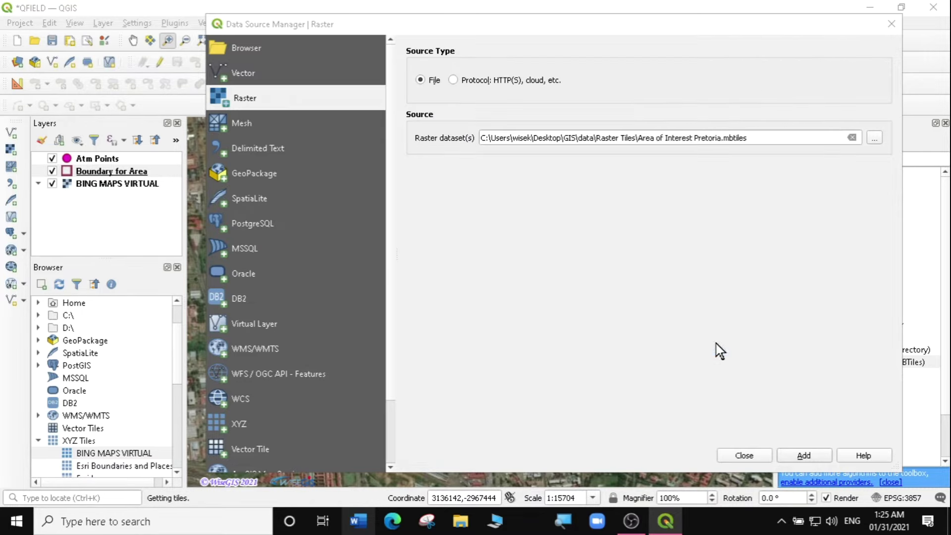
{"action": "left_click", "coordinate": [803, 455]}
{"action": "left_click", "coordinate": [742, 455]}
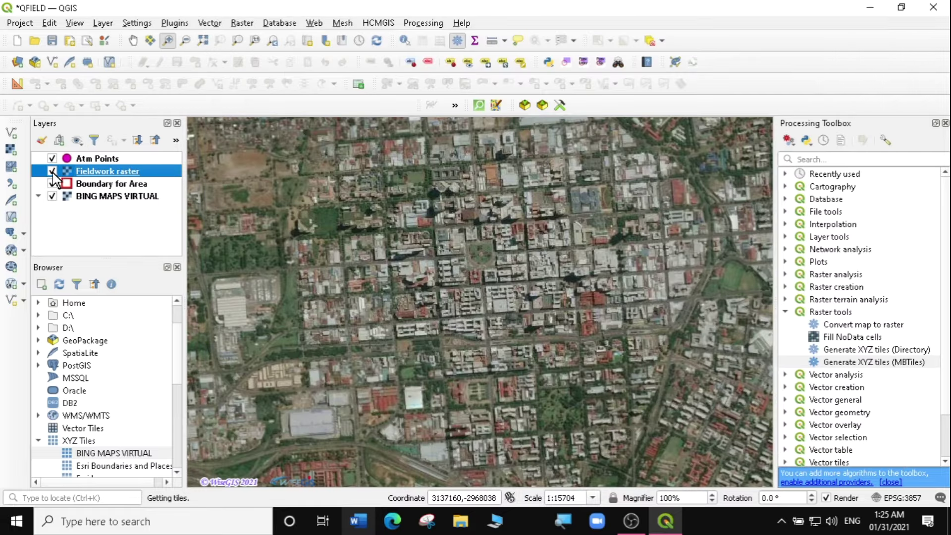
Step: Hide the BING MAPS VIRTUAL layer and move the Fieldwork raster layer beneath Boundary for Area
{"action": "left_click", "coordinate": [53, 197]}
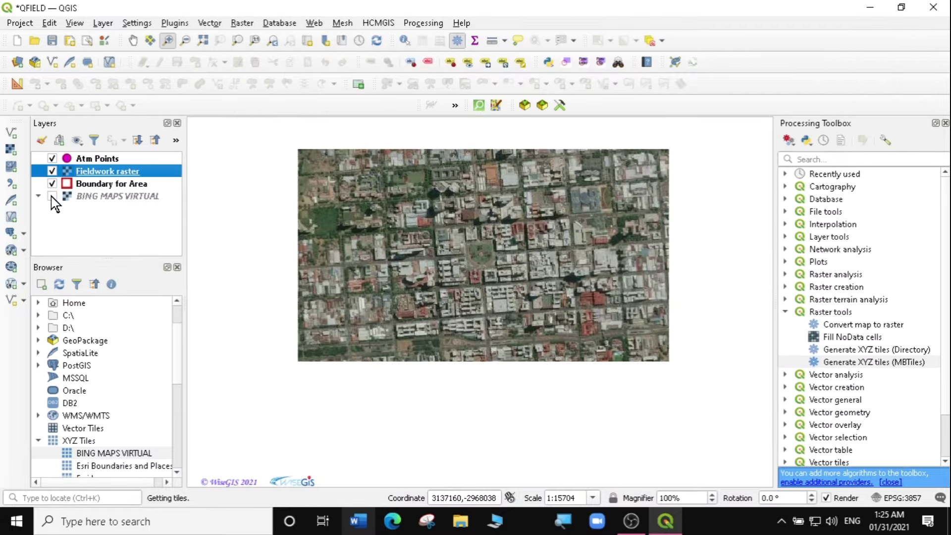
{"action": "left_click_drag", "start_coordinate": [91, 174], "coordinate": [85, 198]}
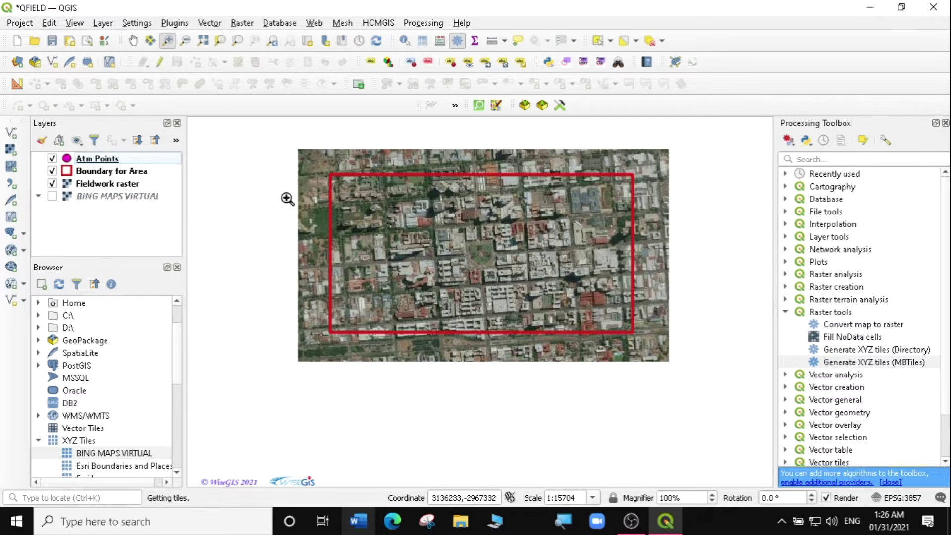
{"action": "left_click", "coordinate": [104, 186]}
{"action": "right_click", "coordinate": [123, 184]}
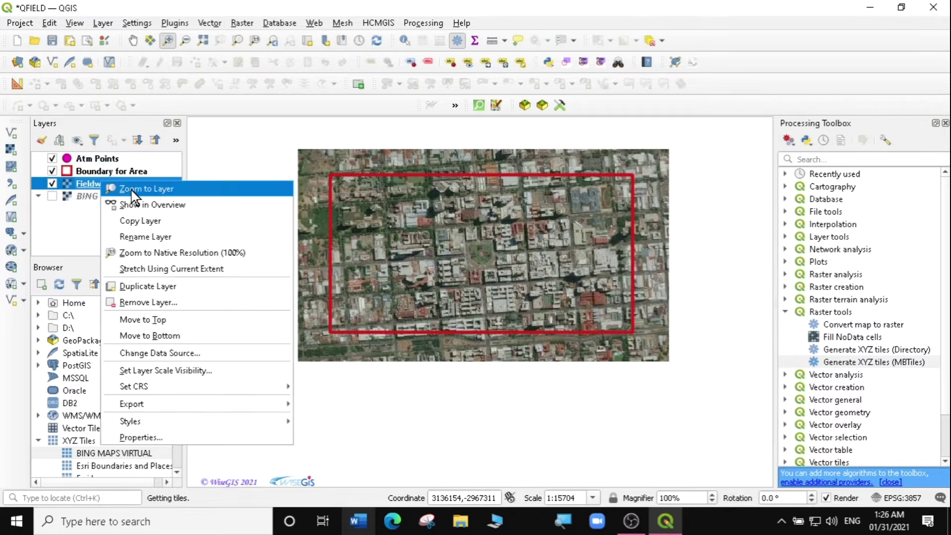
{"action": "left_click", "coordinate": [136, 187]}
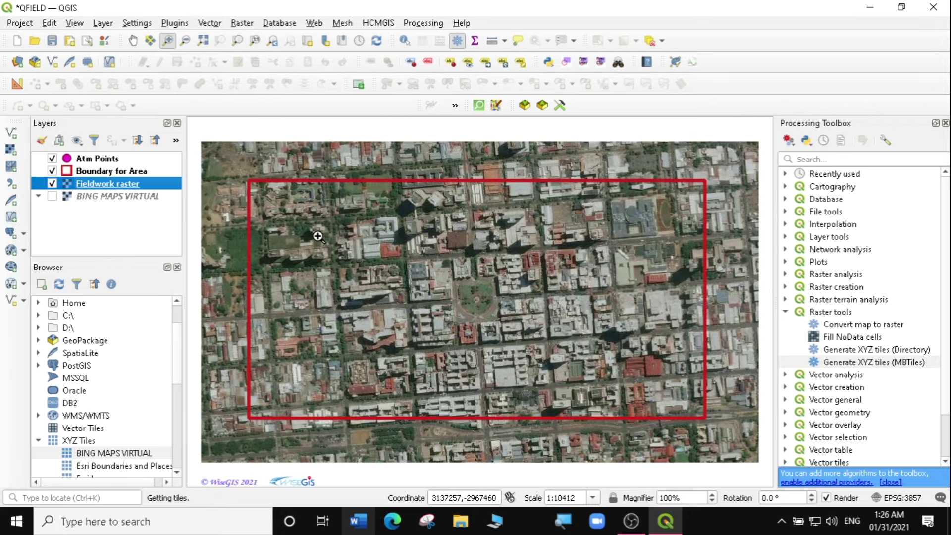
{"action": "scroll", "coordinate": [318, 236], "scroll_direction": "down", "scroll_amount": 1}
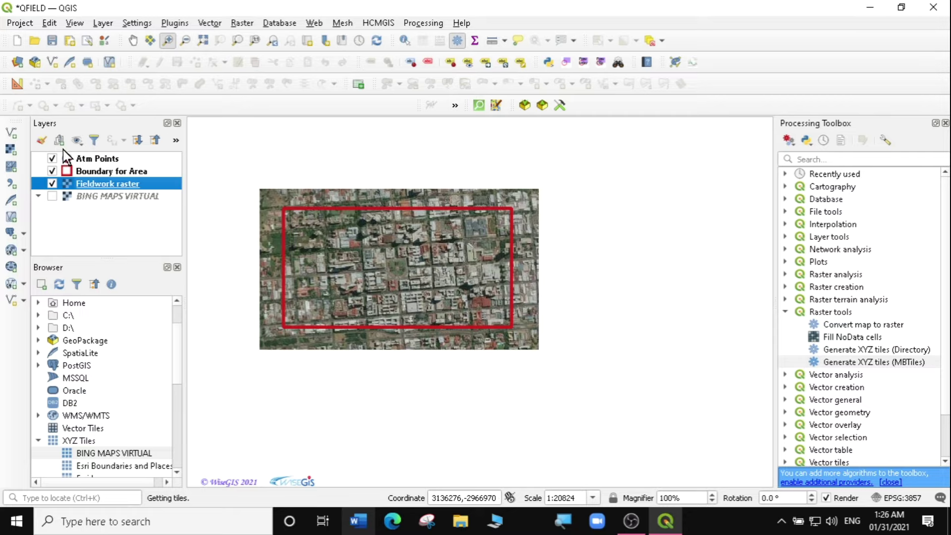
Step: Remove the BING MAPS VIRTUAL layer from the project
{"action": "left_click", "coordinate": [93, 197]}
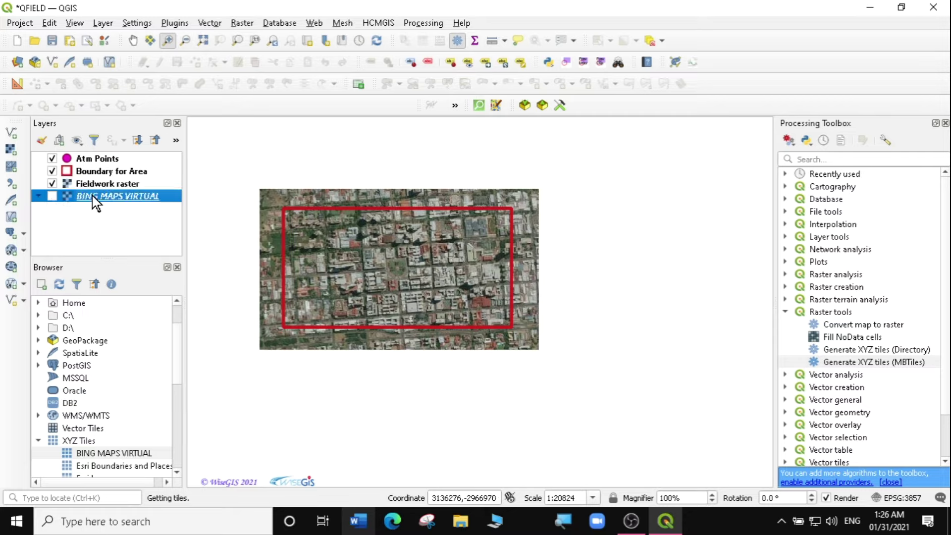
{"action": "right_click", "coordinate": [94, 197]}
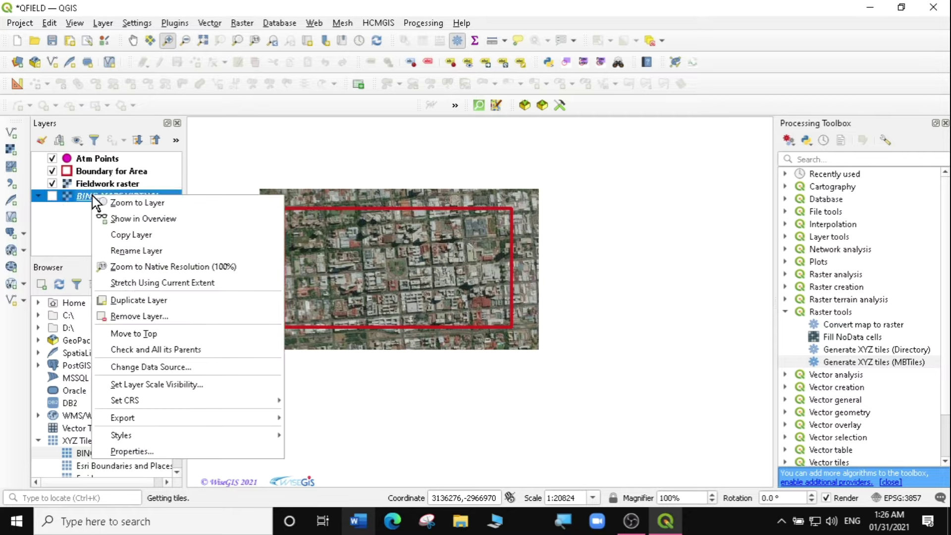
{"action": "left_click", "coordinate": [128, 314]}
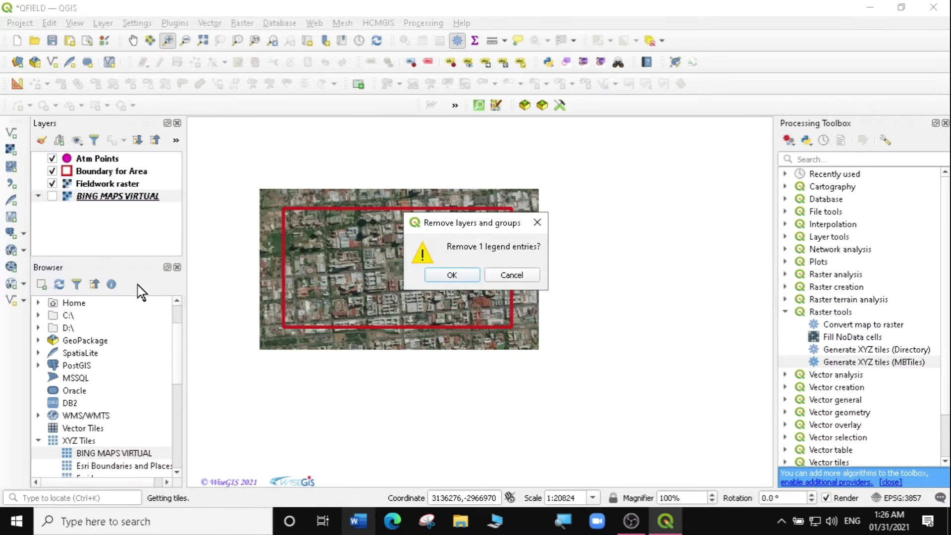
{"action": "left_click", "coordinate": [440, 273]}
Step: Examine the Fieldwork raster's image detail at close range and its coverage around the red boundary
{"action": "left_click_drag", "start_coordinate": [343, 248], "coordinate": [386, 282]}
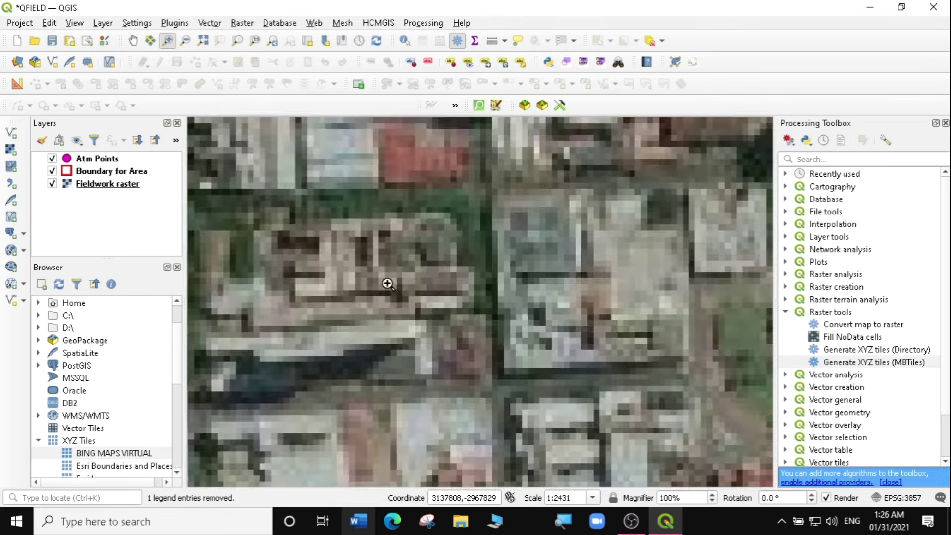
{"action": "scroll", "coordinate": [456, 233], "scroll_direction": "down", "scroll_amount": 1}
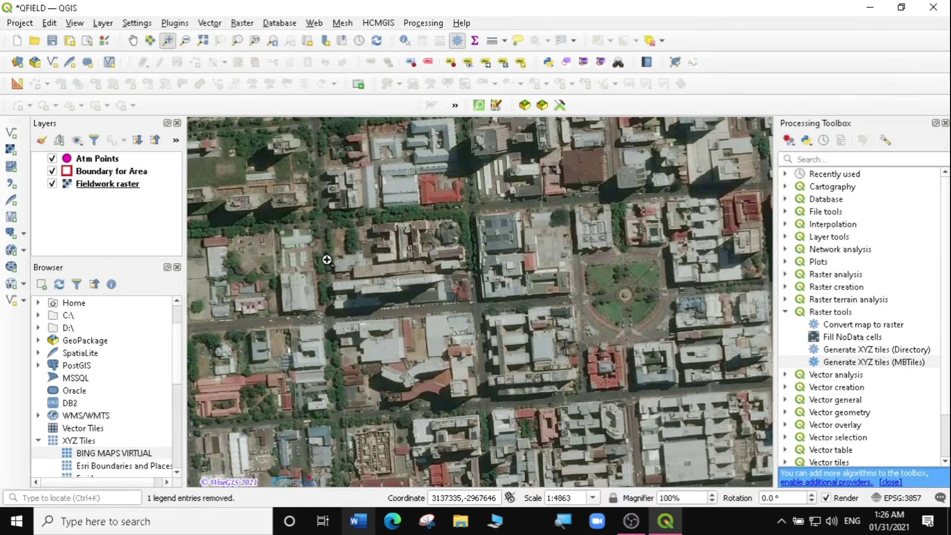
{"action": "left_click_drag", "start_coordinate": [327, 259], "coordinate": [420, 267]}
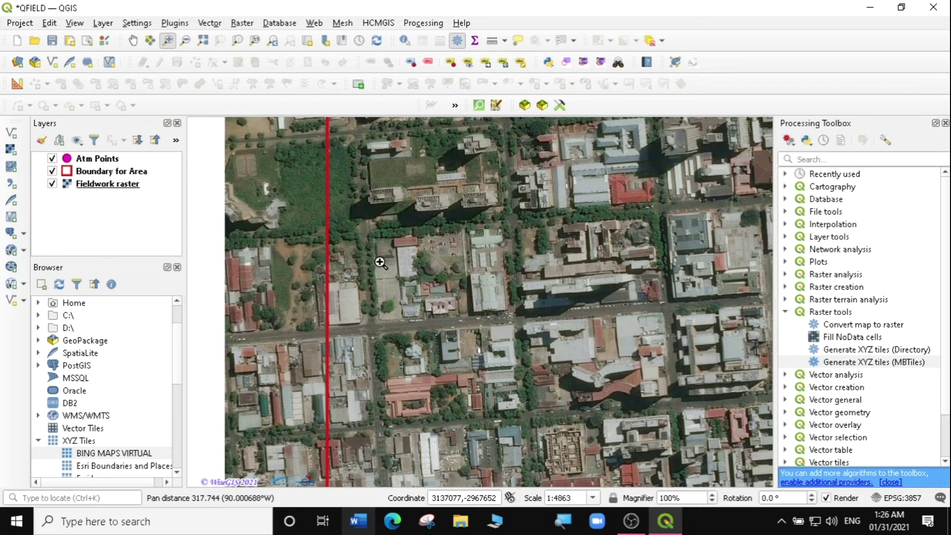
{"action": "left_click_drag", "start_coordinate": [353, 223], "coordinate": [501, 235]}
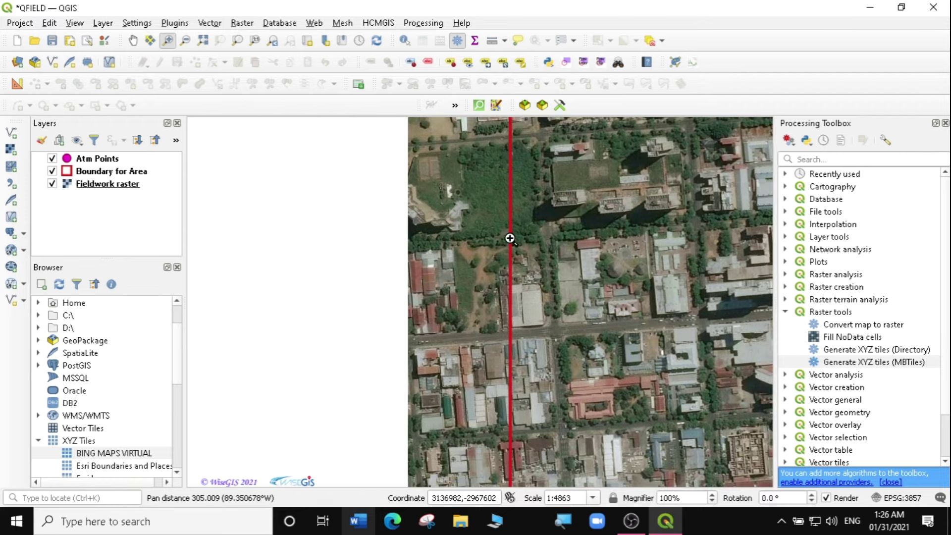
{"action": "scroll", "coordinate": [510, 239], "scroll_direction": "up", "scroll_amount": 1}
{"action": "left_click_drag", "start_coordinate": [550, 272], "coordinate": [410, 193]}
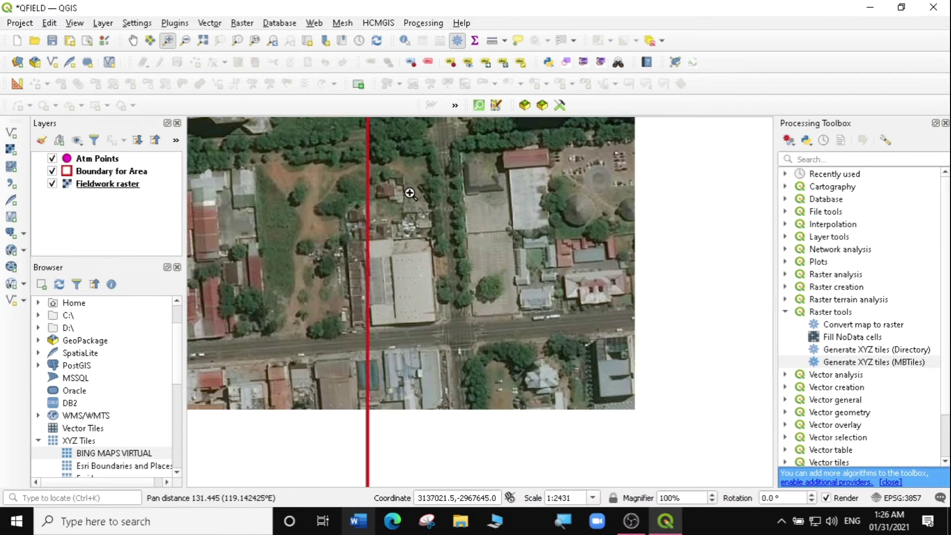
{"action": "left_click_drag", "start_coordinate": [413, 304], "coordinate": [396, 191]}
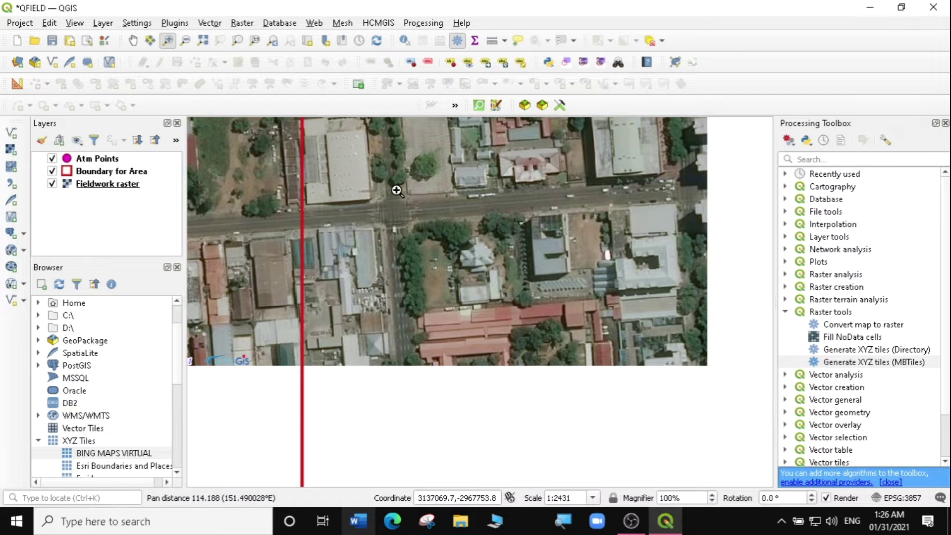
{"action": "scroll", "coordinate": [595, 200], "scroll_direction": "down", "scroll_amount": 3}
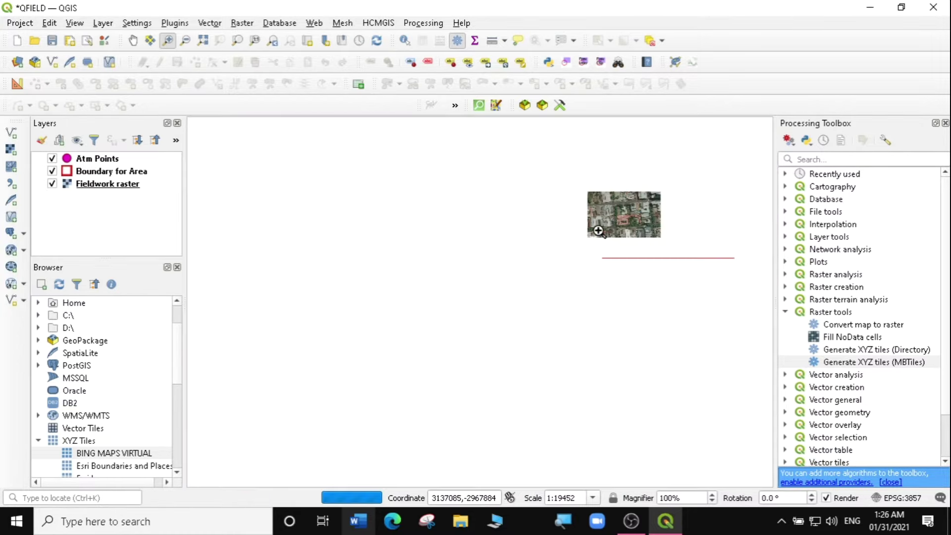
{"action": "left_click_drag", "start_coordinate": [599, 240], "coordinate": [465, 217]}
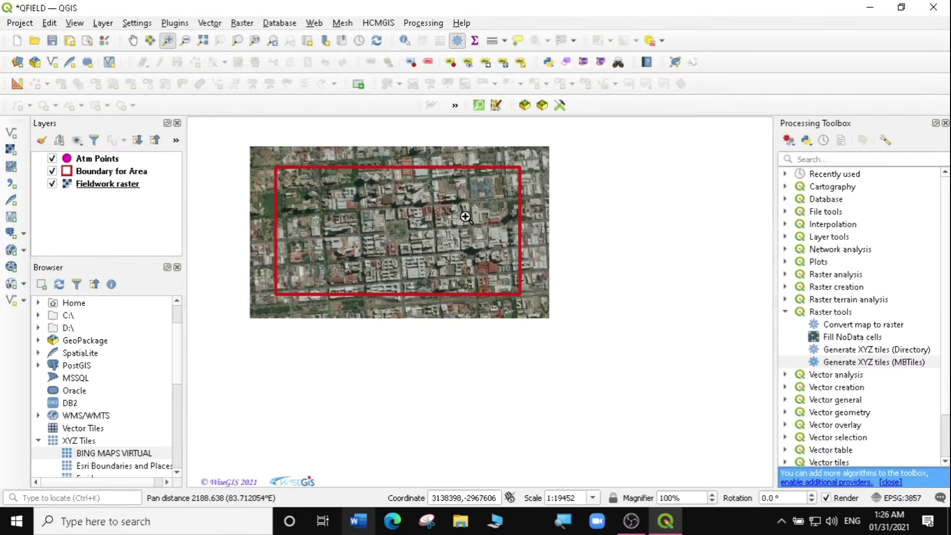
{"action": "scroll", "coordinate": [466, 217], "scroll_direction": "up", "scroll_amount": 3}
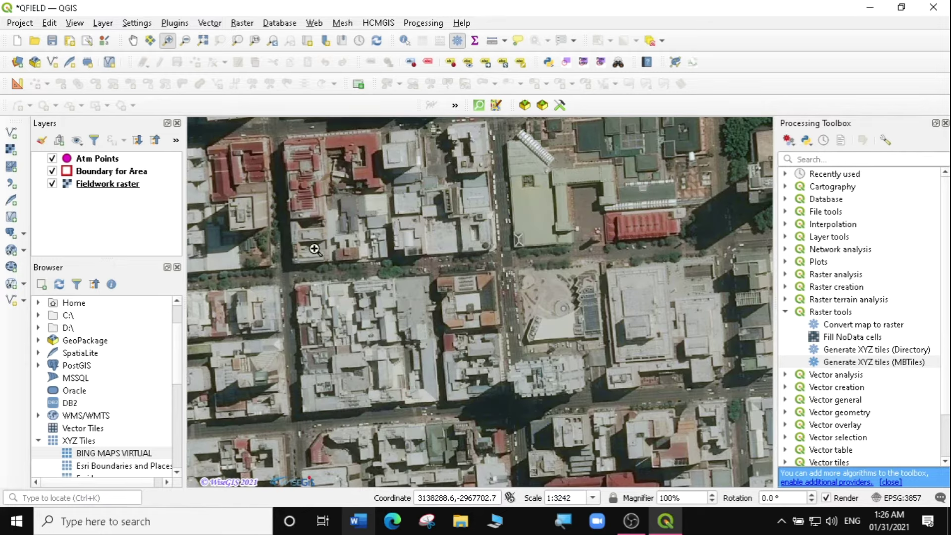
{"action": "scroll", "coordinate": [540, 257], "scroll_direction": "down", "scroll_amount": 1}
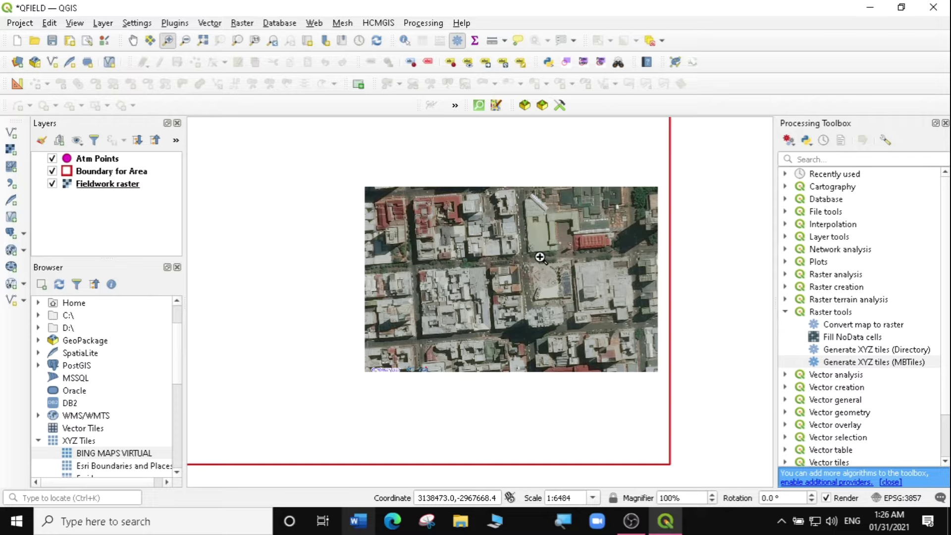
{"action": "scroll", "coordinate": [540, 257], "scroll_direction": "down", "scroll_amount": 1}
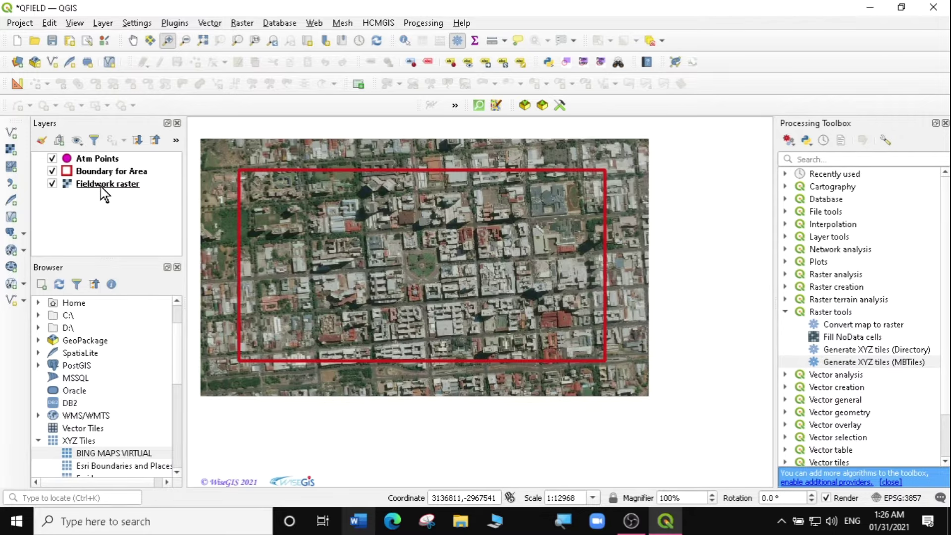
{"action": "mouse_move", "coordinate": [106, 190]}
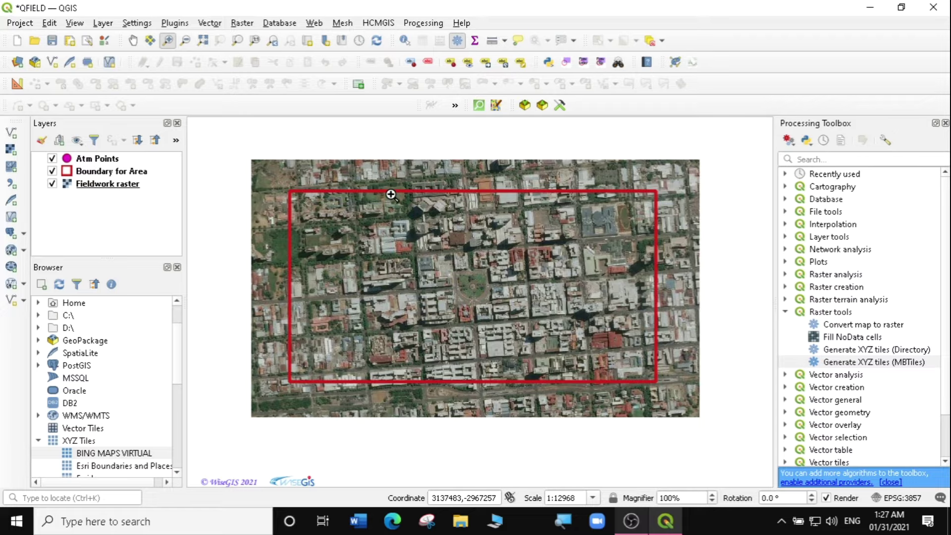
Step: Find the QField Sync plugin among all available plugins and reinstall it
{"action": "left_click", "coordinate": [168, 23]}
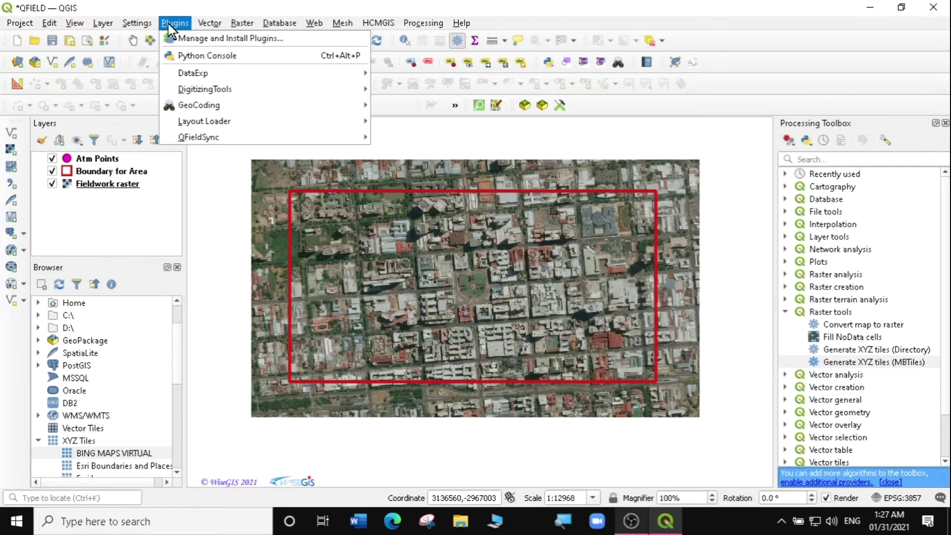
{"action": "left_click", "coordinate": [185, 37]}
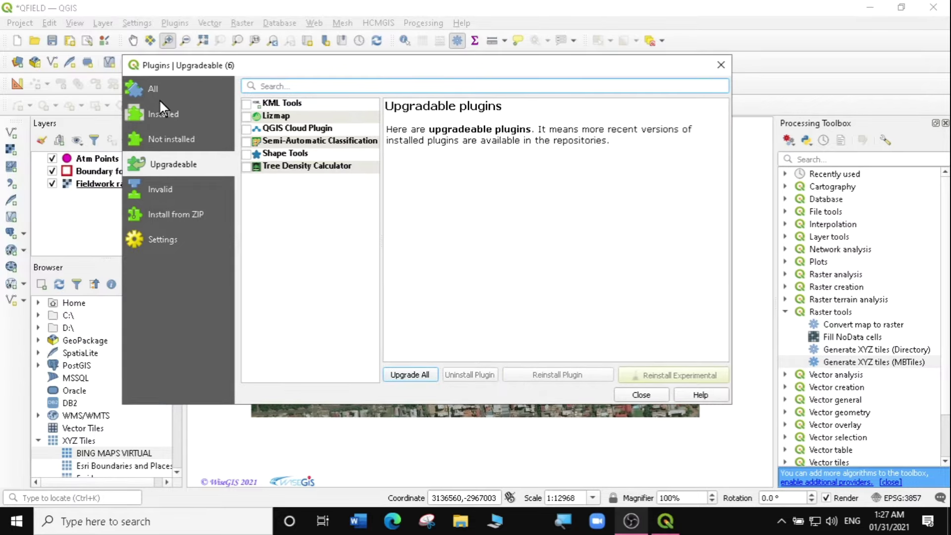
{"action": "left_click", "coordinate": [150, 89]}
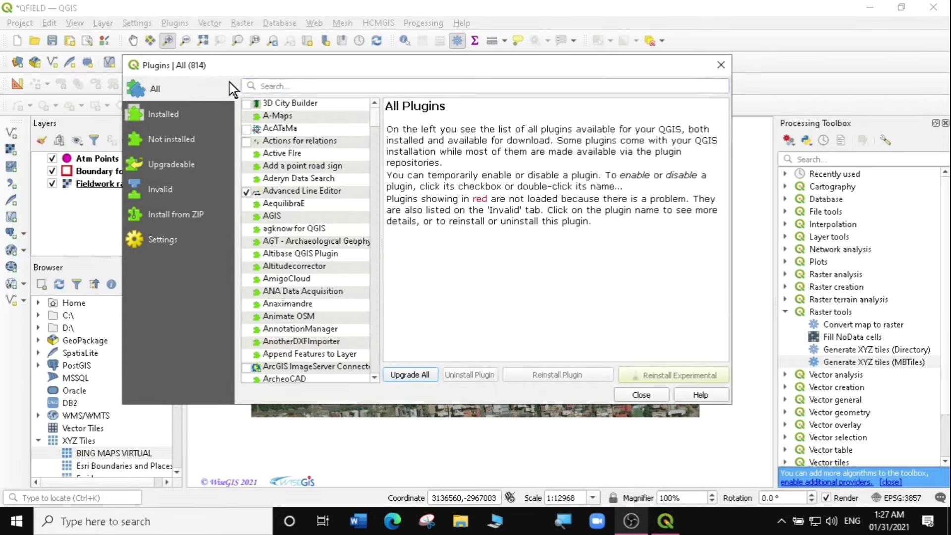
{"action": "left_click", "coordinate": [263, 86]}
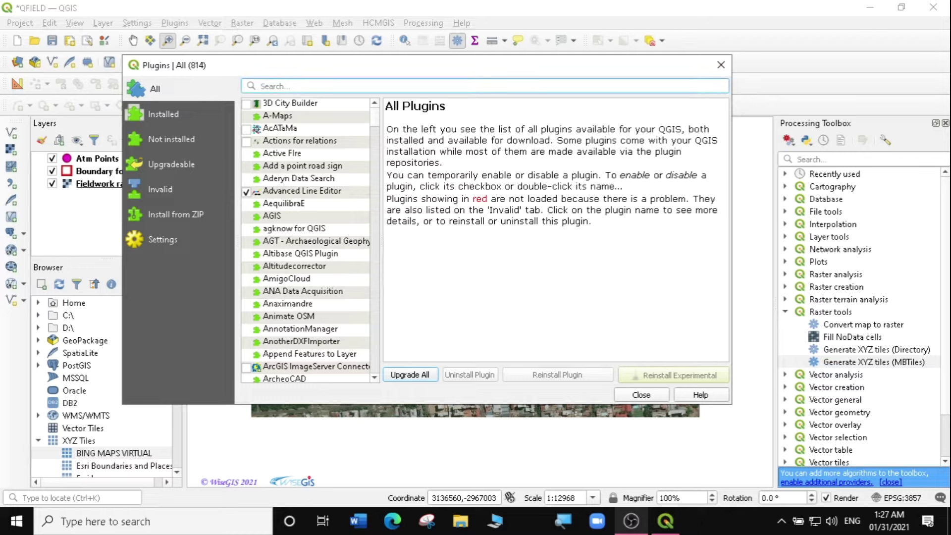
{"action": "type", "text": "qfield"}
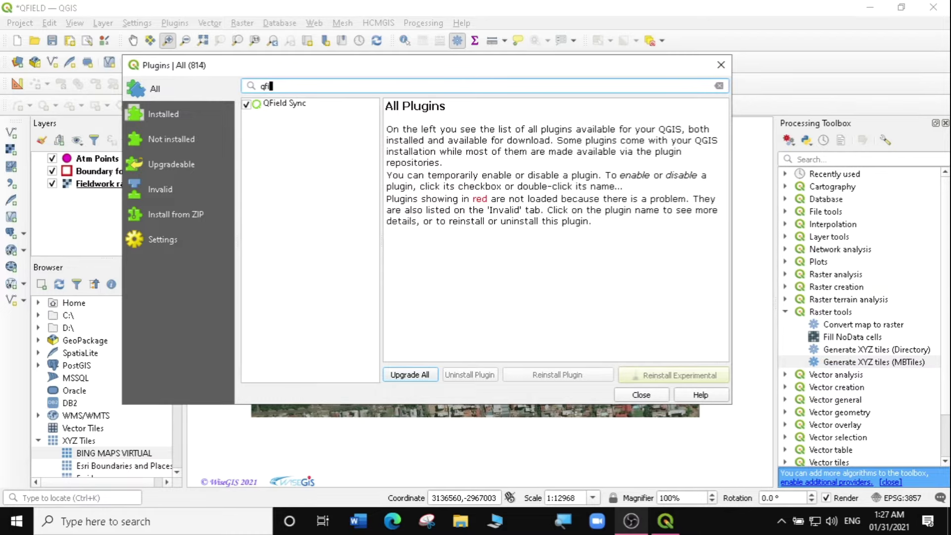
{"action": "left_click", "coordinate": [283, 105]}
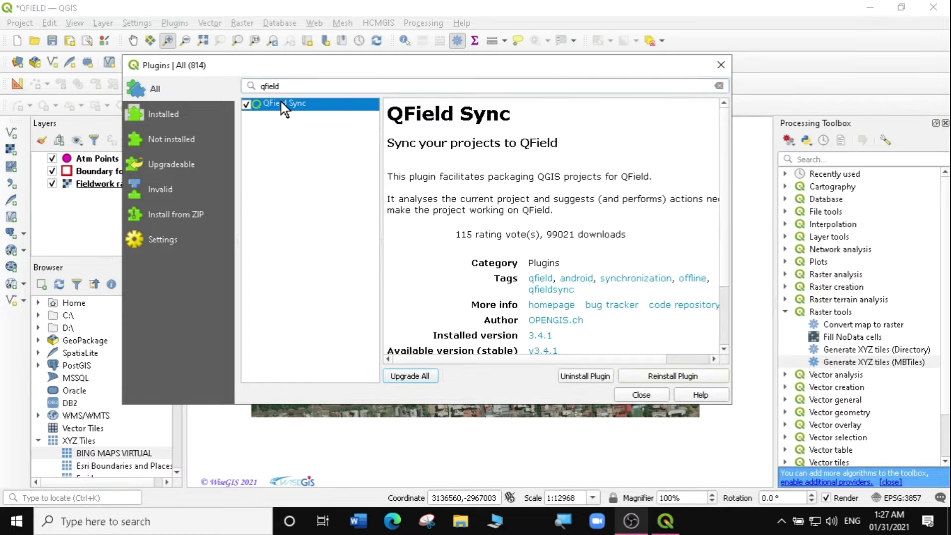
{"action": "left_click", "coordinate": [667, 378]}
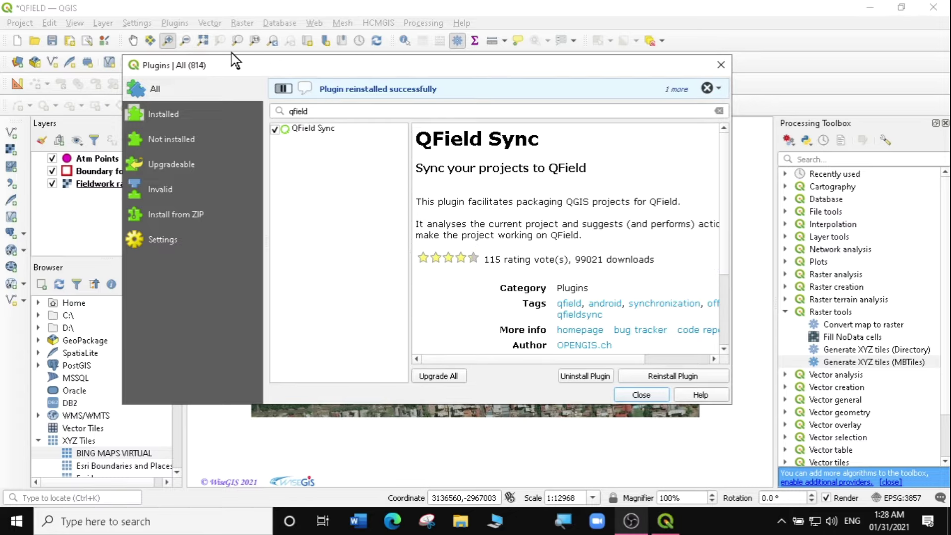
{"action": "left_click", "coordinate": [642, 395]}
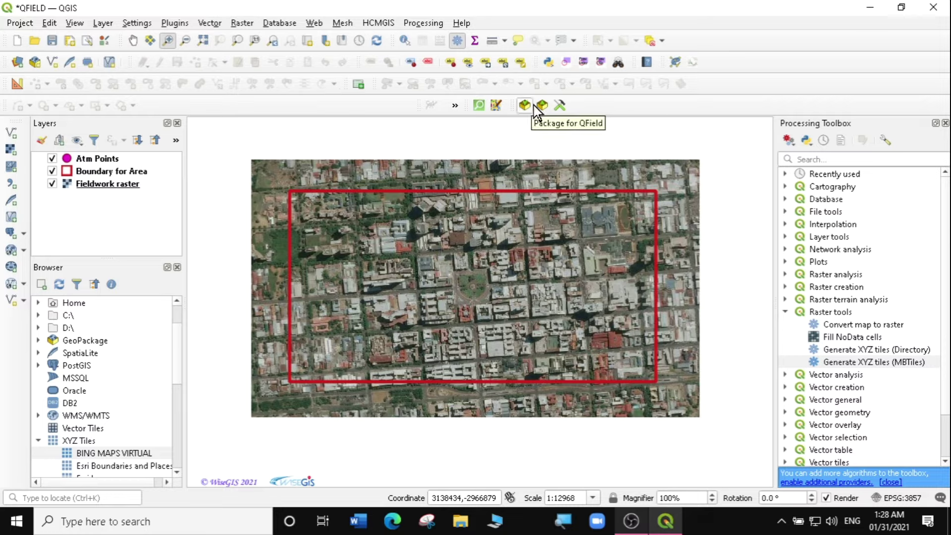
Step: Check the default import and export directories in the QFieldSync preferences
{"action": "left_click", "coordinate": [175, 23]}
{"action": "mouse_move", "coordinate": [201, 140]}
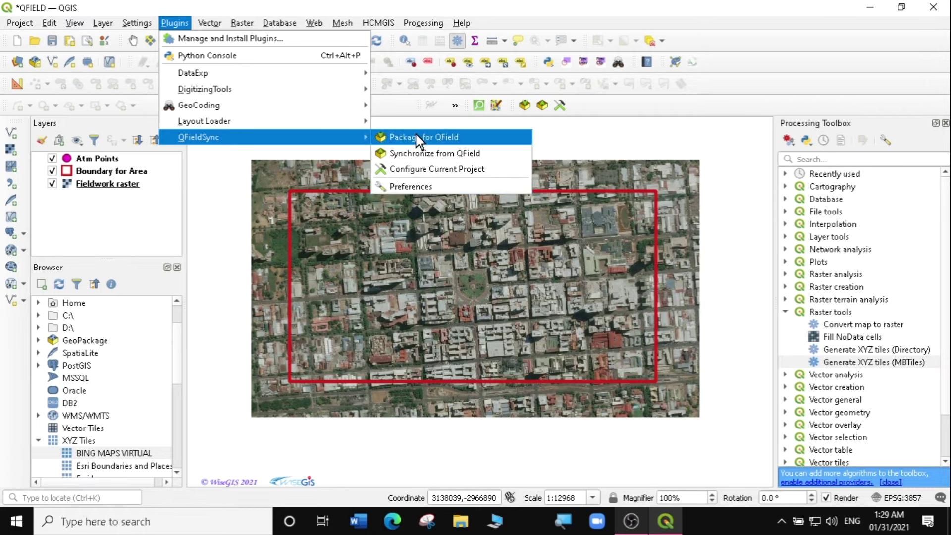
{"action": "left_click", "coordinate": [411, 184]}
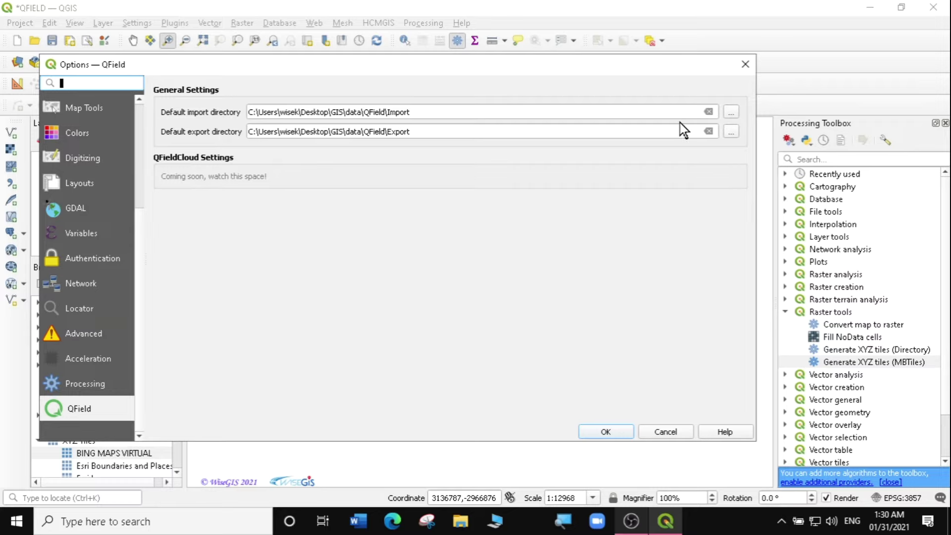
{"action": "left_click", "coordinate": [745, 67]}
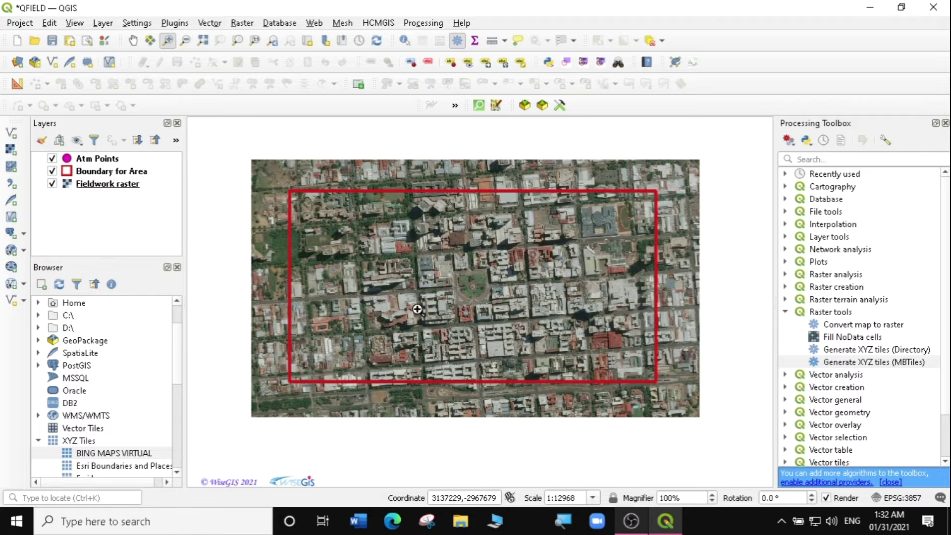
{"action": "left_click", "coordinate": [174, 23]}
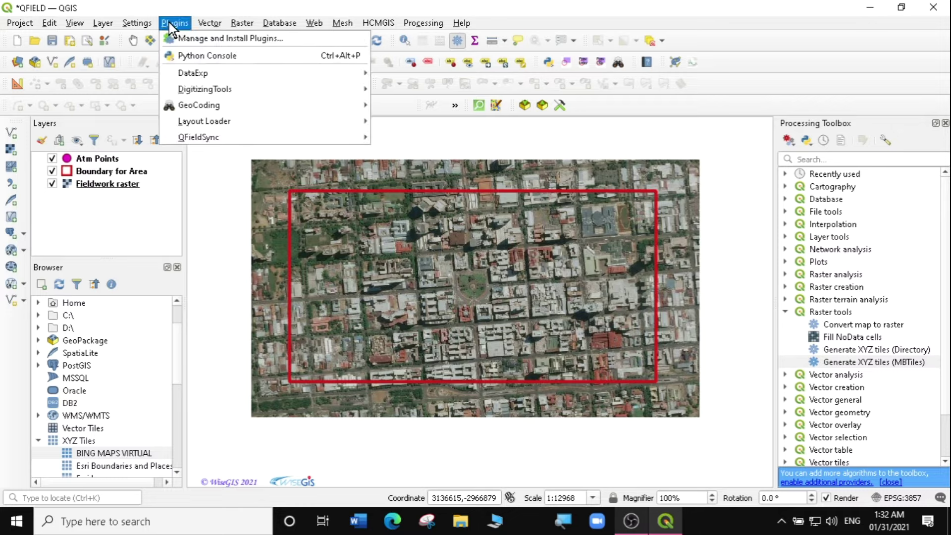
{"action": "mouse_move", "coordinate": [189, 142]}
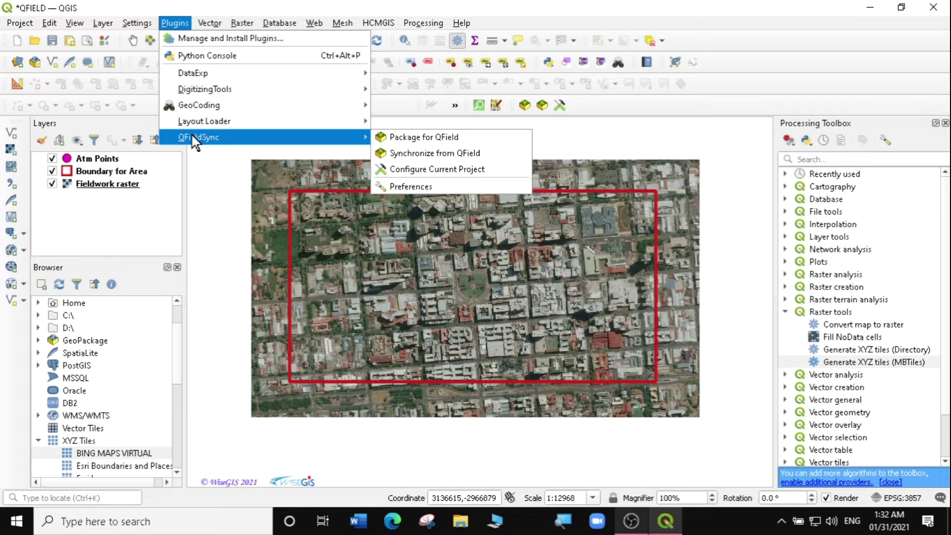
{"action": "left_click", "coordinate": [433, 140]}
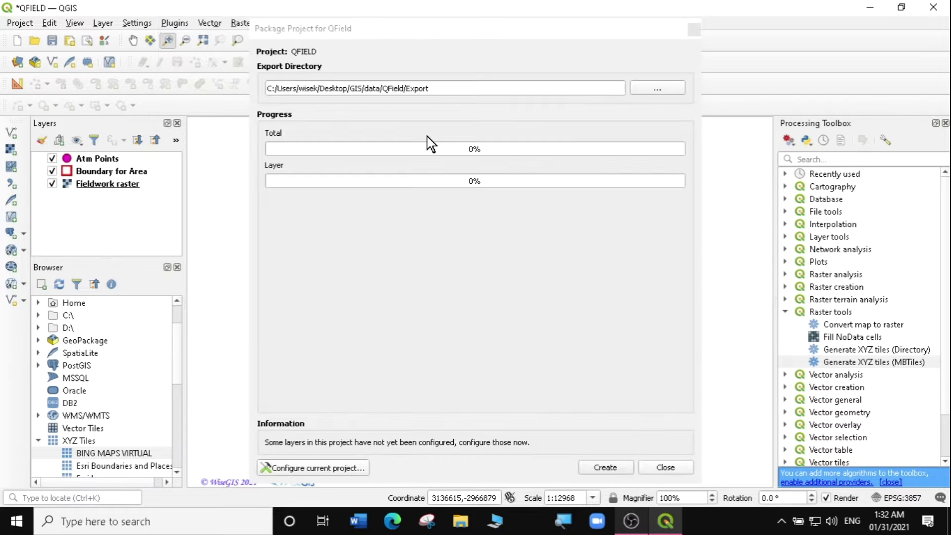
{"action": "left_click_drag", "start_coordinate": [393, 31], "coordinate": [371, 30]}
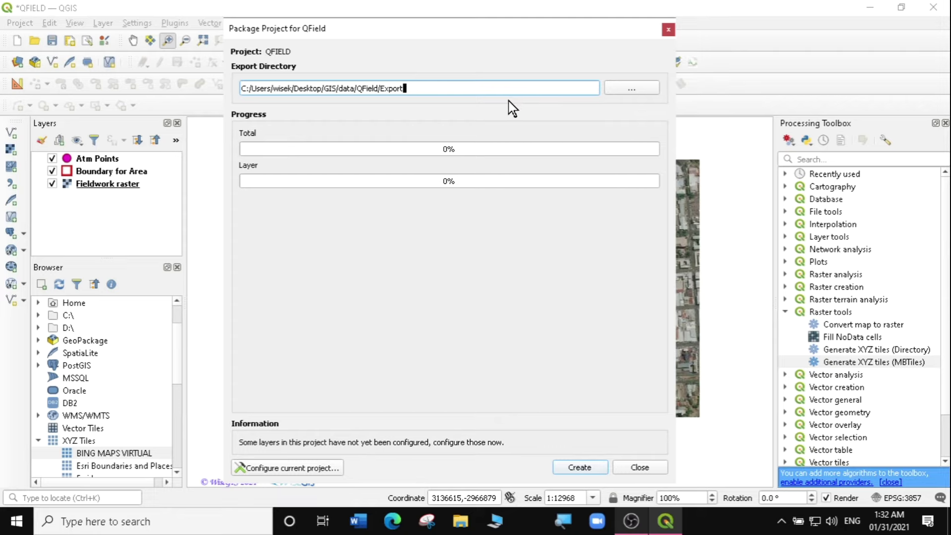
Step: Save a copy of the project in the GIS folder under the name QFIELD_Pretoria
{"action": "left_click", "coordinate": [20, 23]}
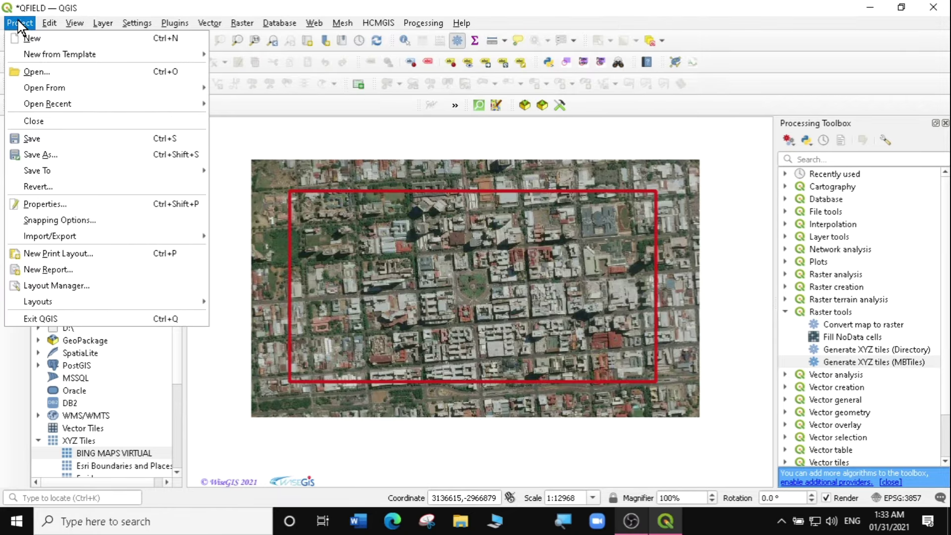
{"action": "left_click", "coordinate": [20, 23]}
{"action": "left_click", "coordinate": [20, 24]}
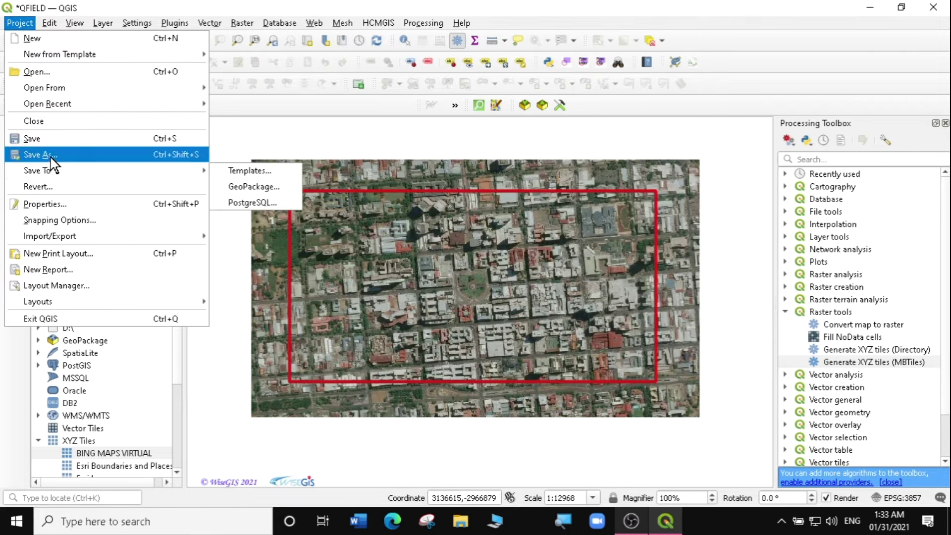
{"action": "key", "text": "Escape"}
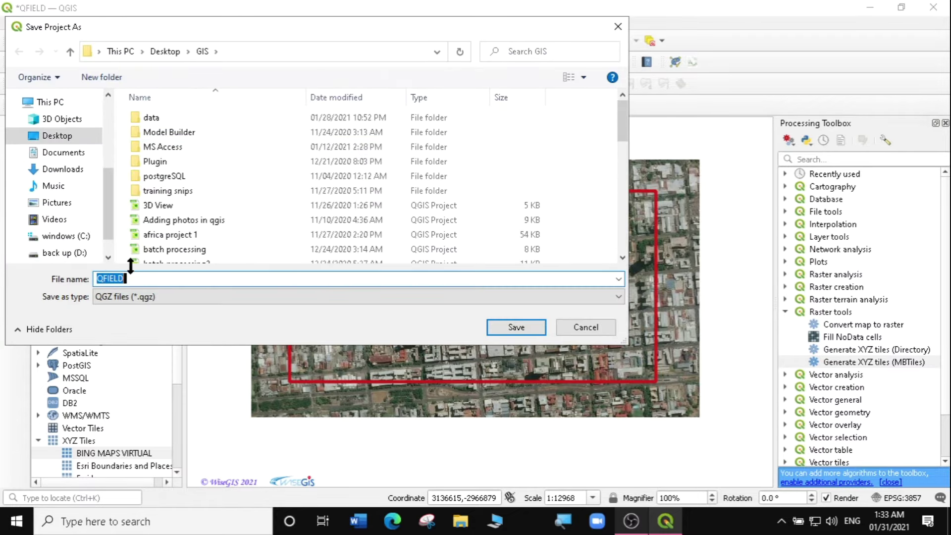
{"action": "left_click", "coordinate": [138, 278]}
{"action": "type", "text": "_Pretoria"}
{"action": "left_click", "coordinate": [493, 329]}
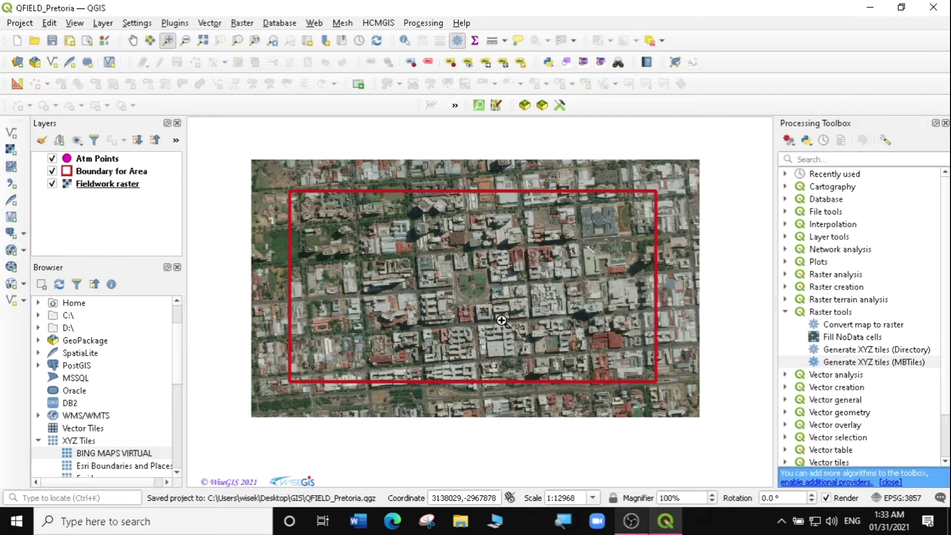
Step: Package the QFIELD_Pretoria project for QField into the GIS/data/QField/Export directory
{"action": "left_click", "coordinate": [186, 23]}
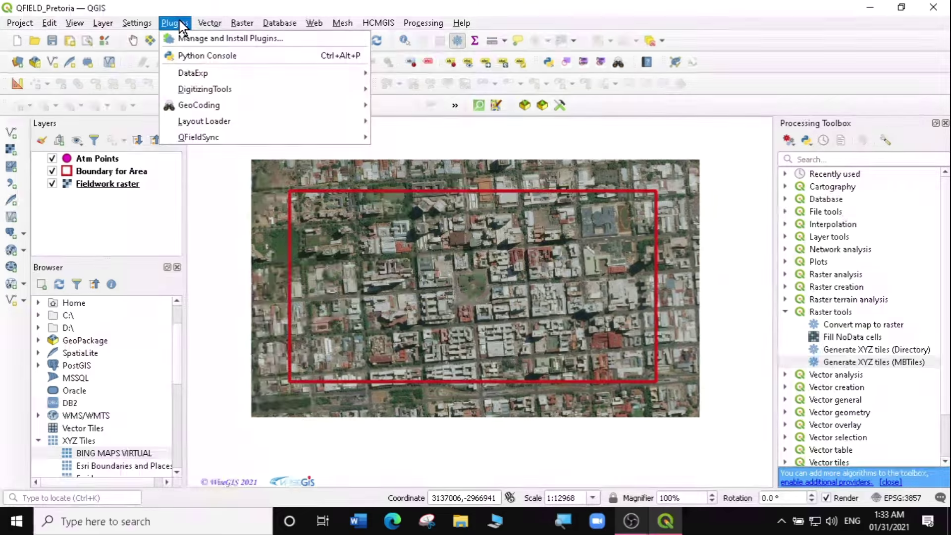
{"action": "mouse_move", "coordinate": [201, 136]}
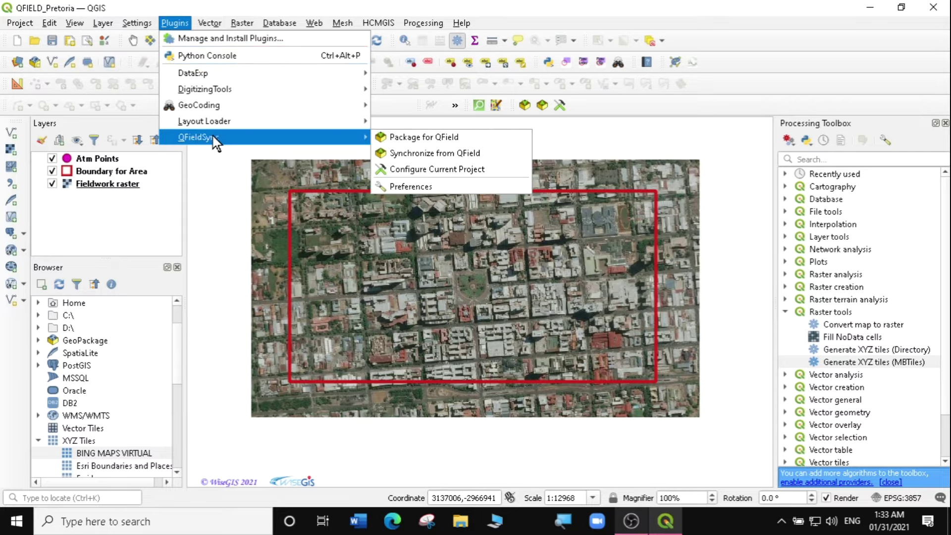
{"action": "left_click", "coordinate": [425, 139]}
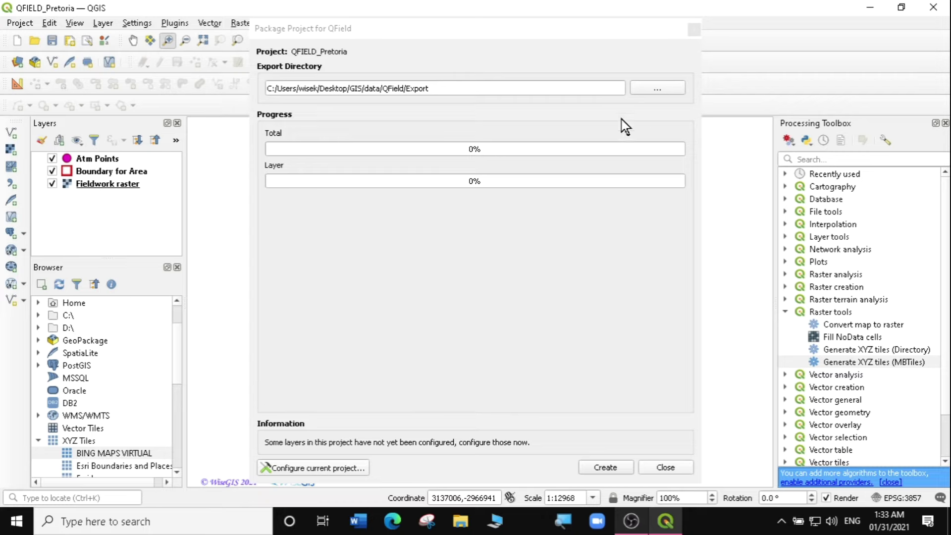
{"action": "left_click", "coordinate": [652, 89]}
{"action": "left_click_drag", "start_coordinate": [428, 88], "coordinate": [290, 88]}
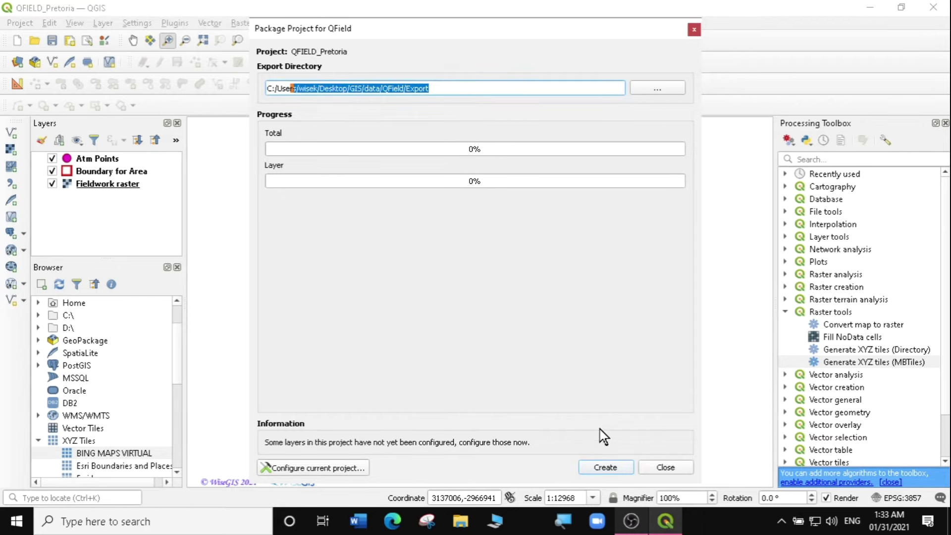
{"action": "left_click", "coordinate": [608, 468]}
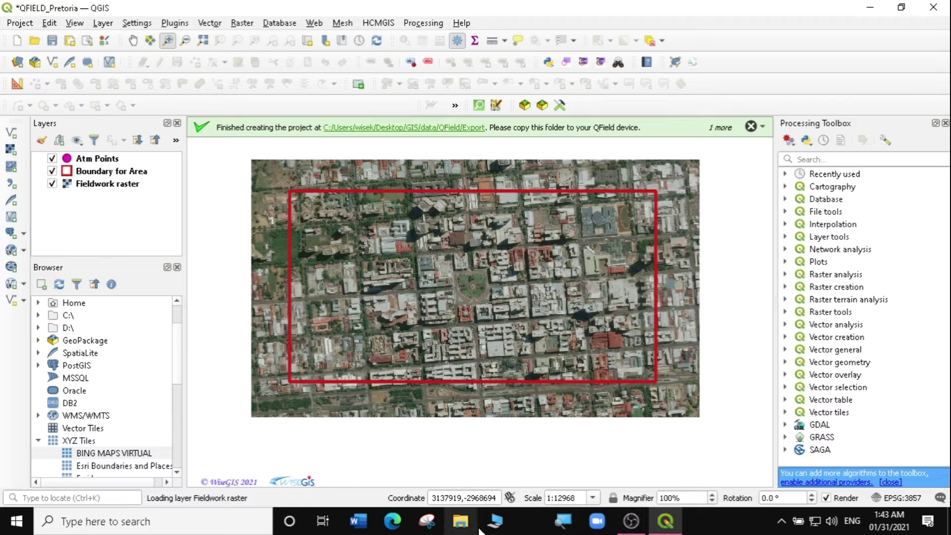
Step: Switch to File Explorer and view the packaged files in Desktop > GIS > data > QField > Export
{"action": "left_click", "coordinate": [493, 523]}
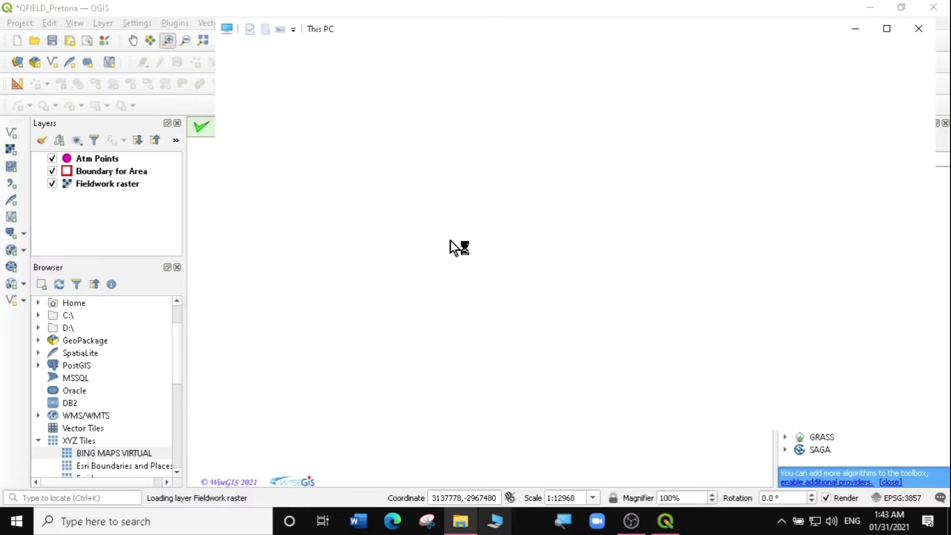
{"action": "left_click", "coordinate": [278, 122]}
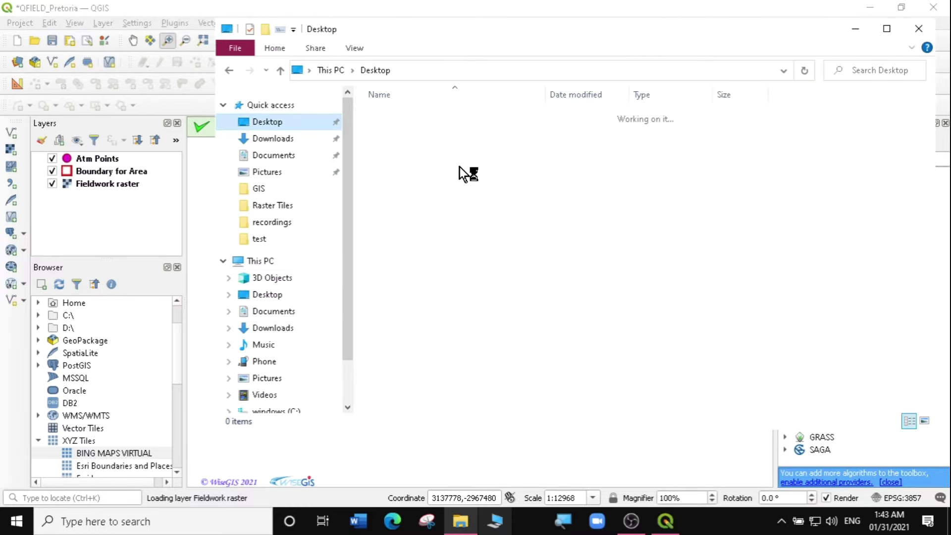
{"action": "double_click", "coordinate": [390, 188]}
{"action": "double_click", "coordinate": [399, 115]}
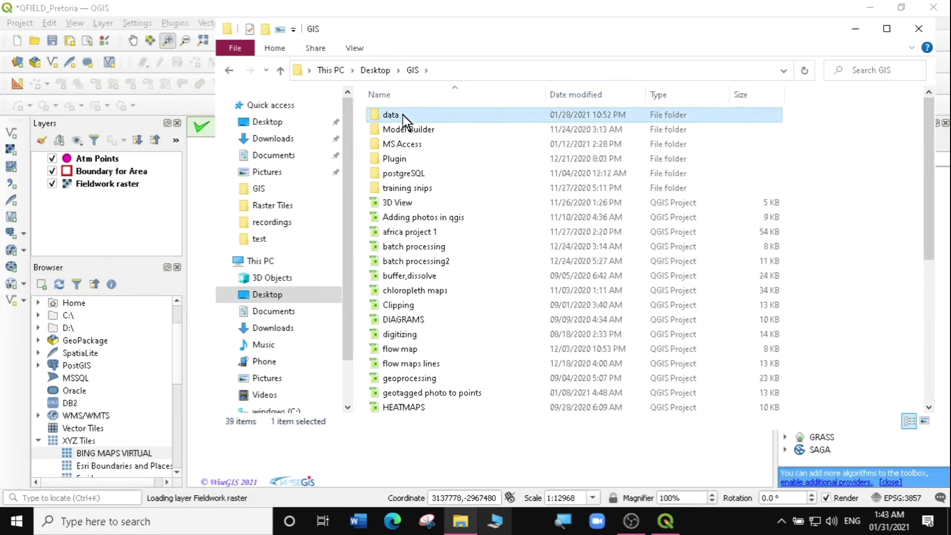
{"action": "left_click", "coordinate": [399, 233]}
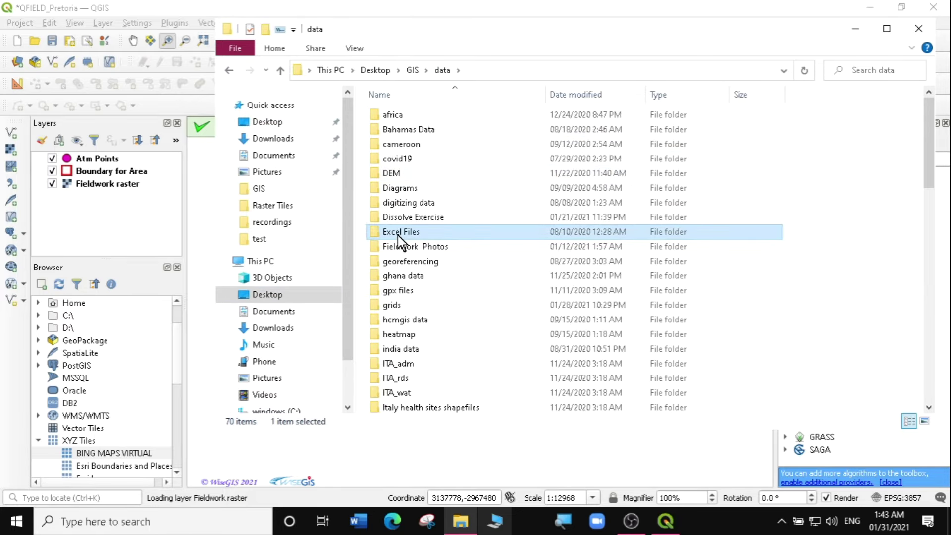
{"action": "key", "text": "q"}
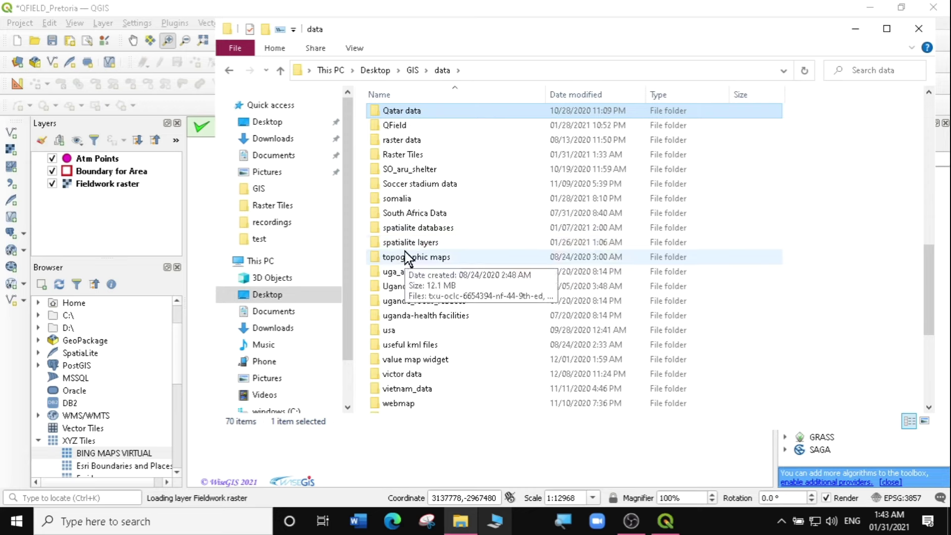
{"action": "double_click", "coordinate": [406, 126]}
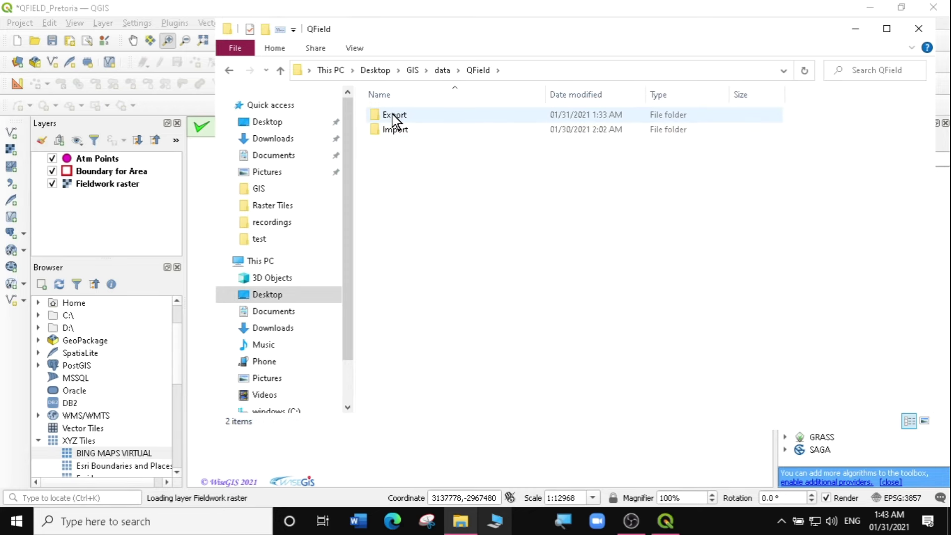
{"action": "double_click", "coordinate": [399, 117]}
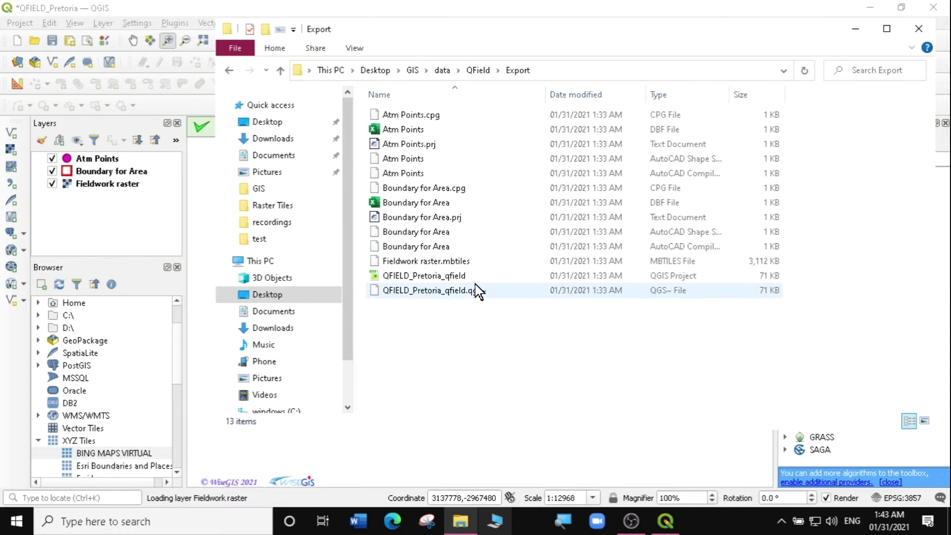
Step: Copy all the packaged files in the QField Export folder
{"action": "left_click_drag", "start_coordinate": [575, 354], "coordinate": [399, 106]}
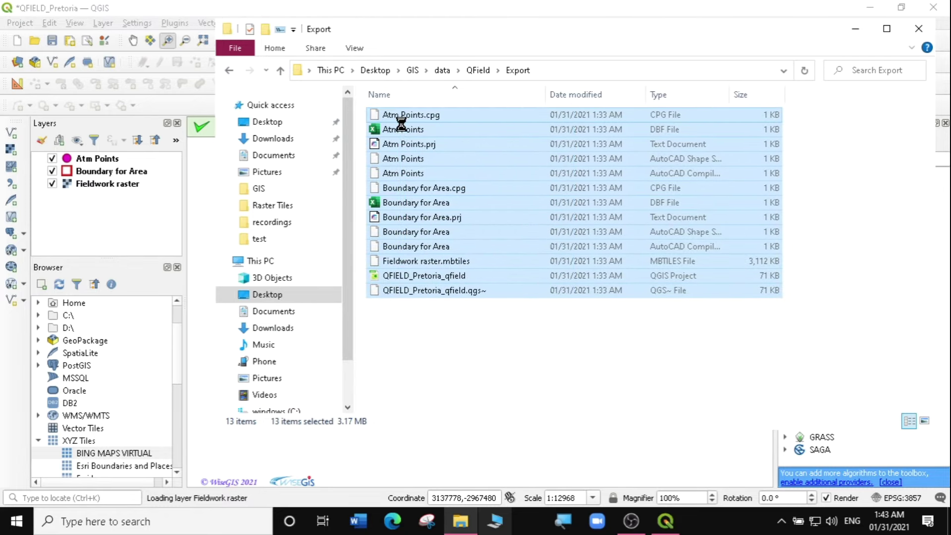
{"action": "right_click", "coordinate": [400, 122]}
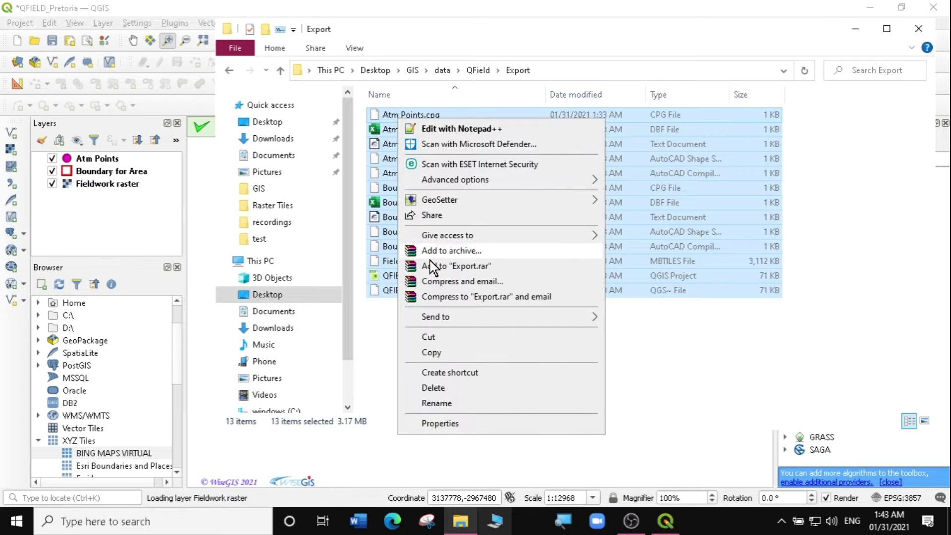
{"action": "left_click", "coordinate": [439, 353]}
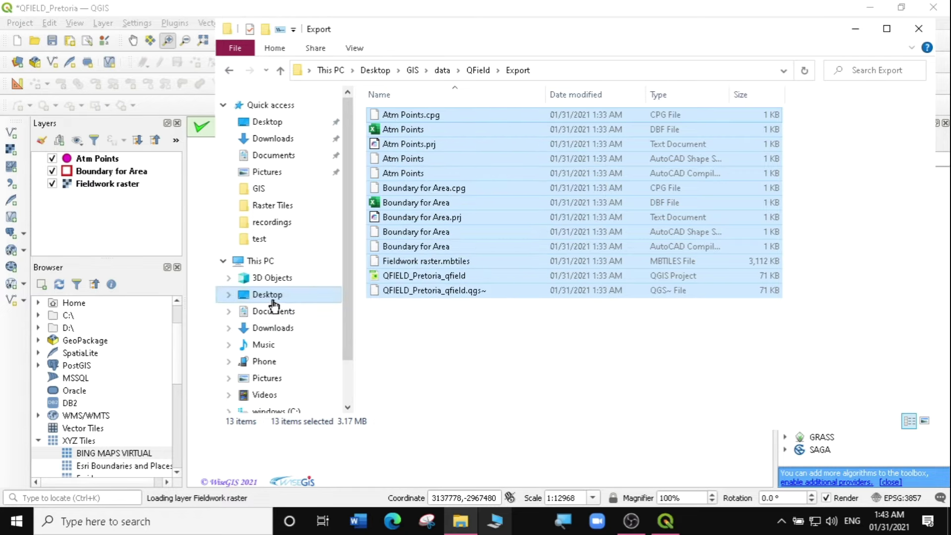
Step: Create a folder named "fieldwork 1" in the connected phone's qfield folder in Internal shared storage
{"action": "left_click", "coordinate": [263, 264]}
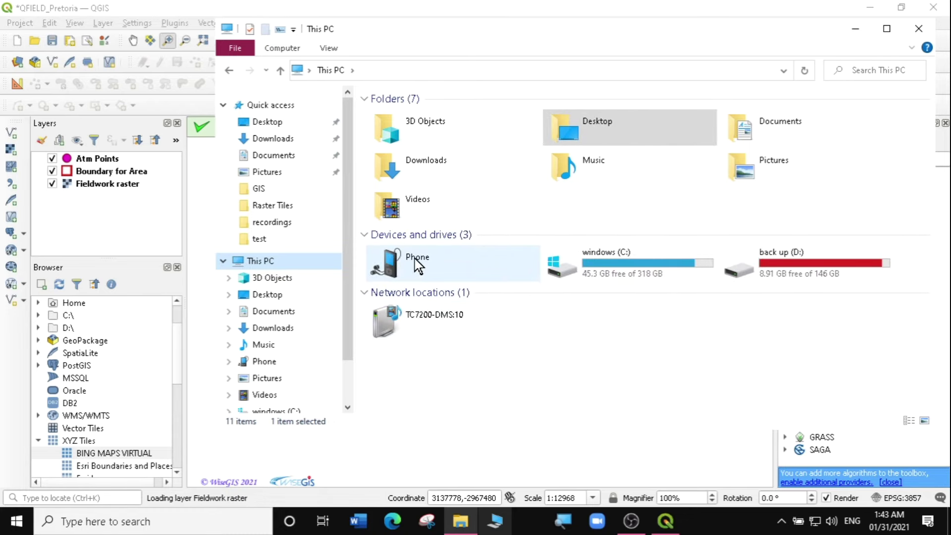
{"action": "double_click", "coordinate": [415, 259]}
{"action": "double_click", "coordinate": [453, 117]}
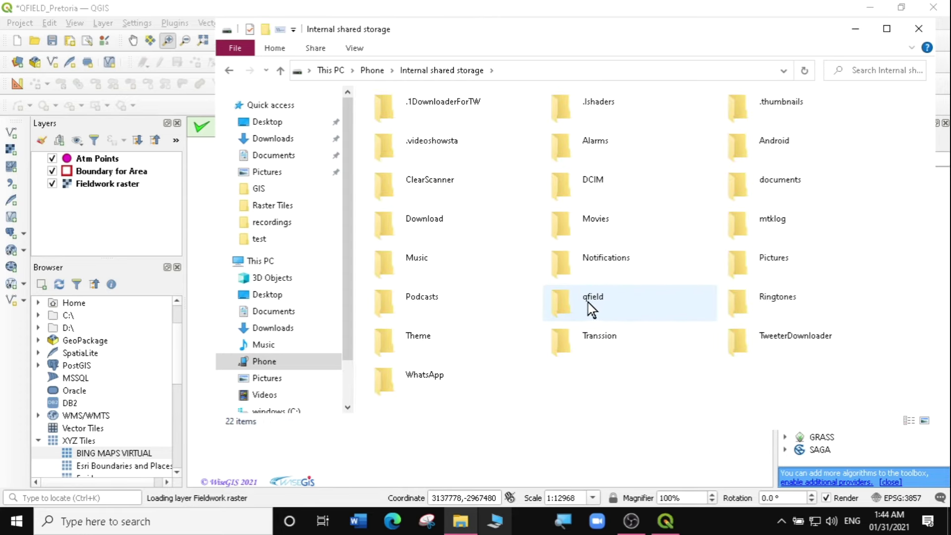
{"action": "double_click", "coordinate": [591, 307]}
{"action": "right_click", "coordinate": [409, 120]}
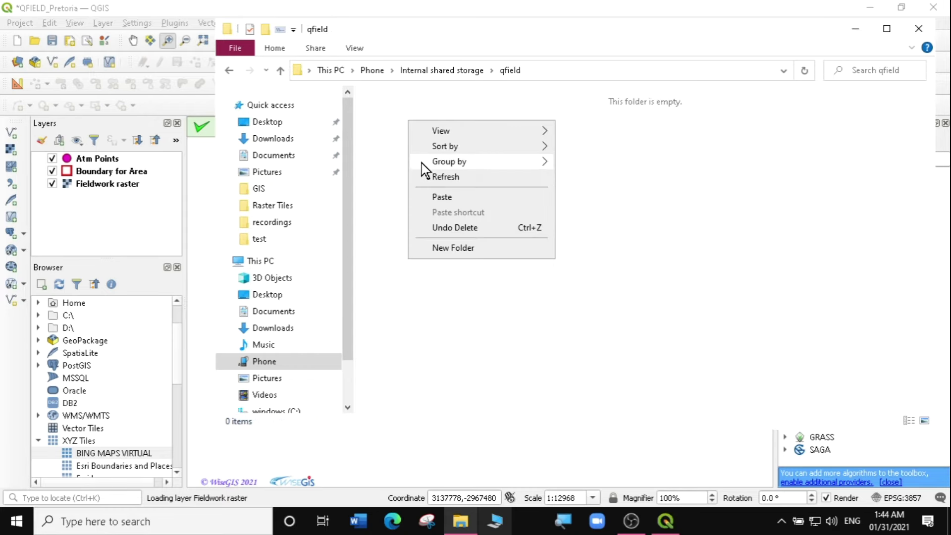
{"action": "left_click", "coordinate": [452, 248]}
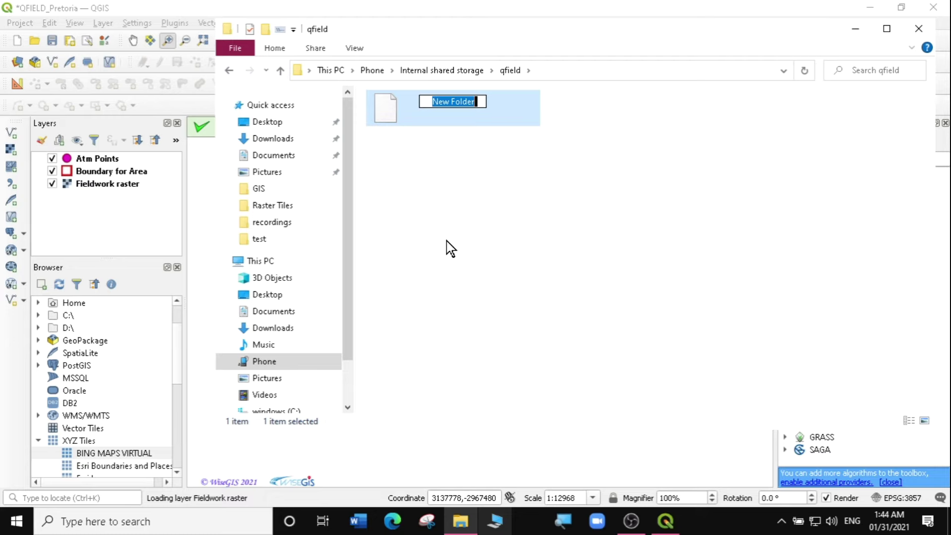
{"action": "type", "text": "p"}
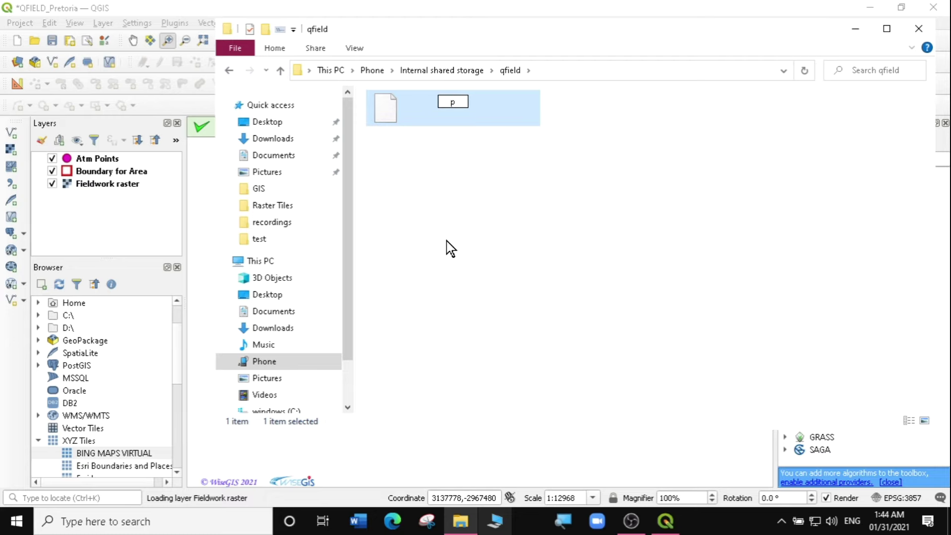
{"action": "type", "text": "ieldwork "}
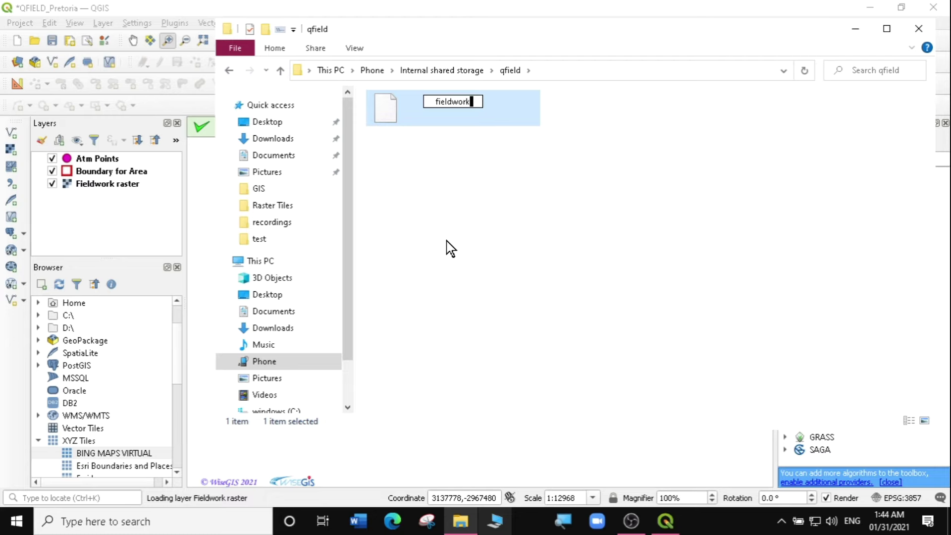
{"action": "type", "text": "1"}
{"action": "left_click", "coordinate": [435, 242]}
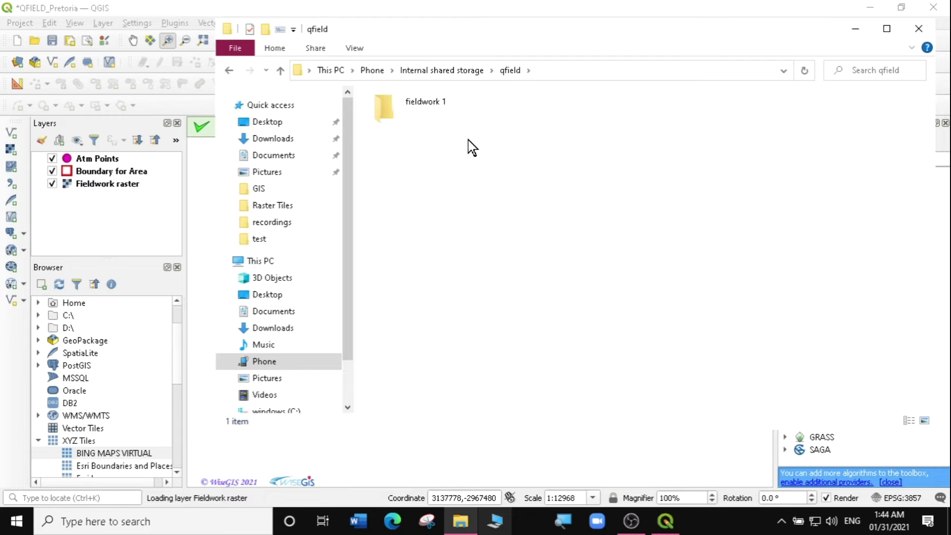
Step: Paste the copied project files into the phone's fieldwork 1 folder and close File Explorer
{"action": "double_click", "coordinate": [434, 115]}
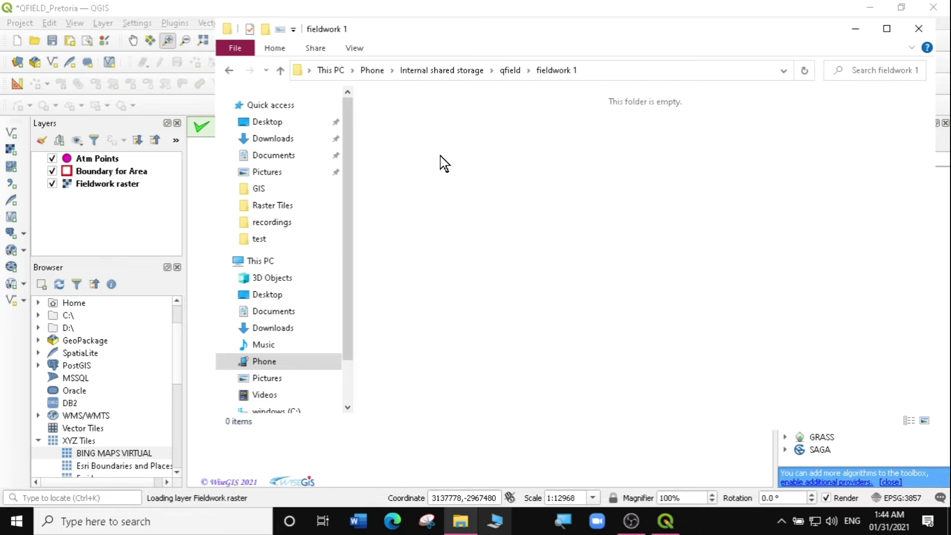
{"action": "right_click", "coordinate": [450, 131]}
{"action": "left_click", "coordinate": [481, 207]}
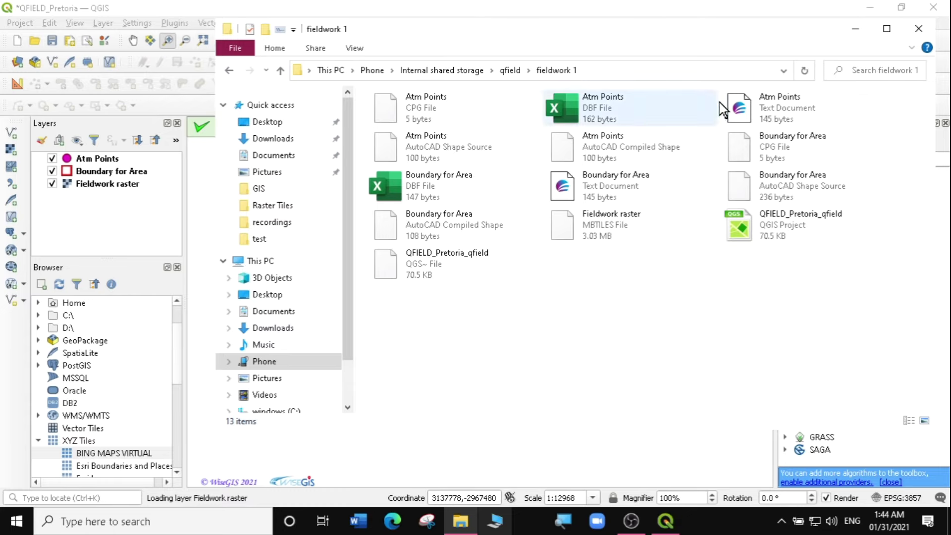
{"action": "left_click", "coordinate": [919, 29]}
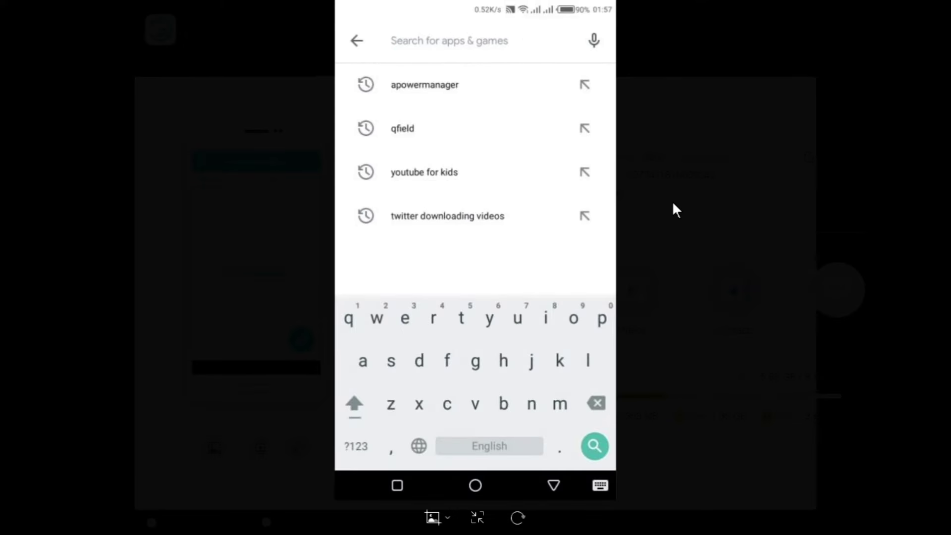
Step: Search the phone's app store for qfield and open the QField for QGIS app
{"action": "type", "text": "qf"}
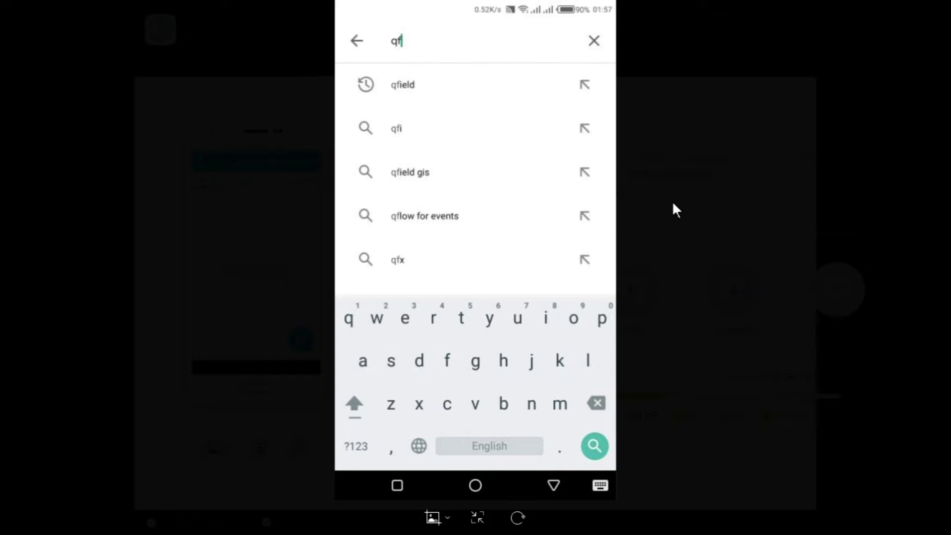
{"action": "left_click", "coordinate": [436, 111]}
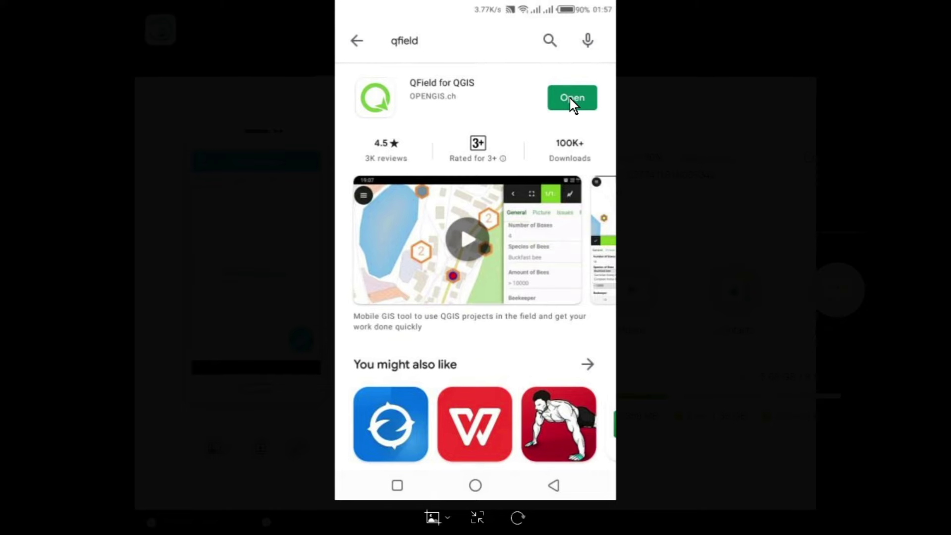
{"action": "left_click", "coordinate": [570, 98]}
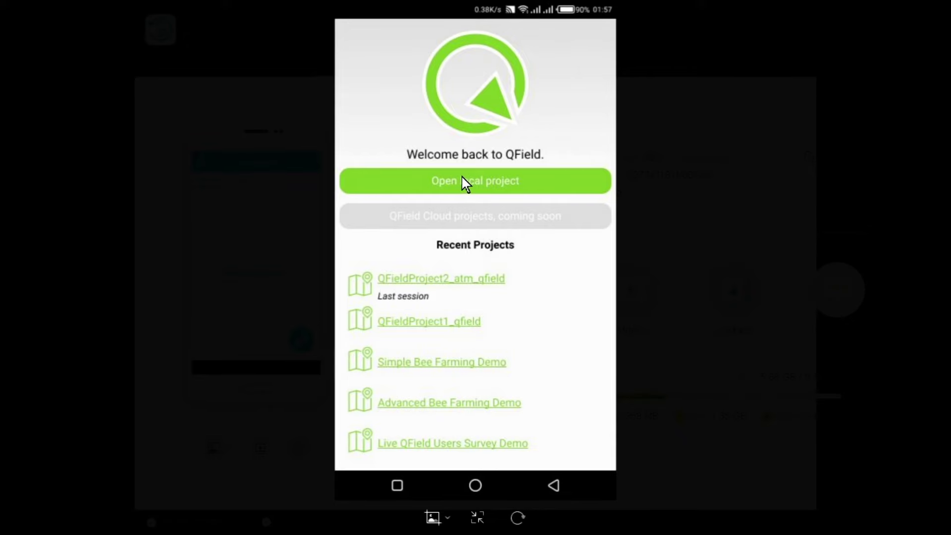
Step: Start opening a local project in QField and browse the phone's internal storage for the qfield folder
{"action": "left_click", "coordinate": [501, 187]}
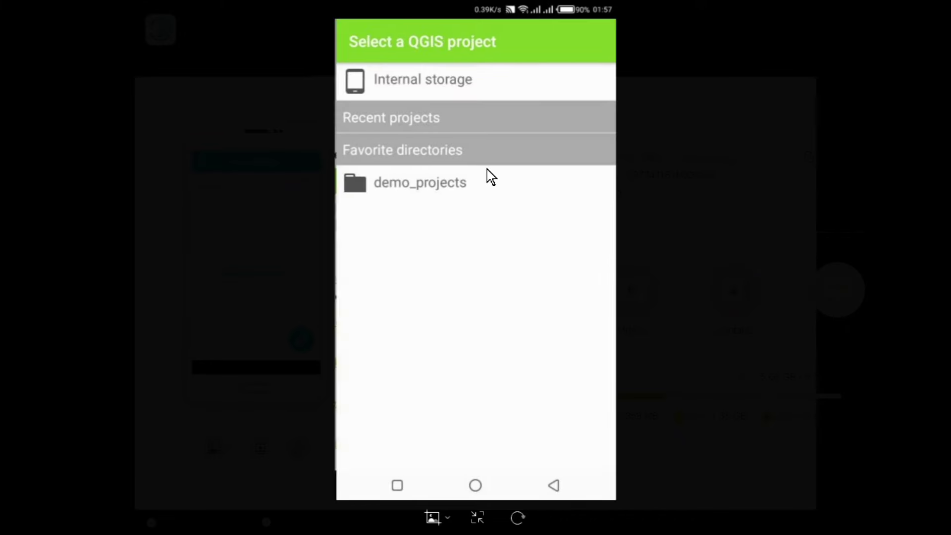
{"action": "left_click", "coordinate": [444, 71]}
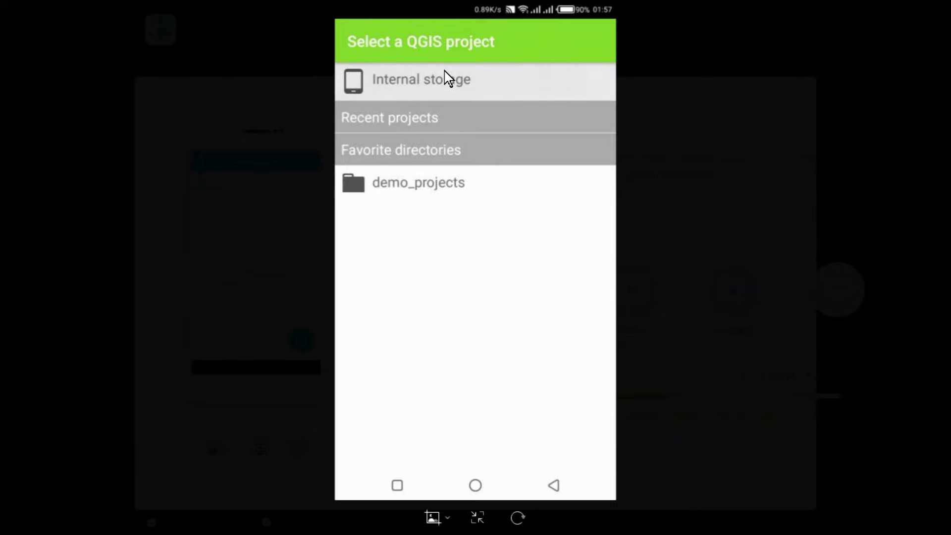
{"action": "scroll", "coordinate": [435, 141], "scroll_direction": "down", "scroll_amount": 5}
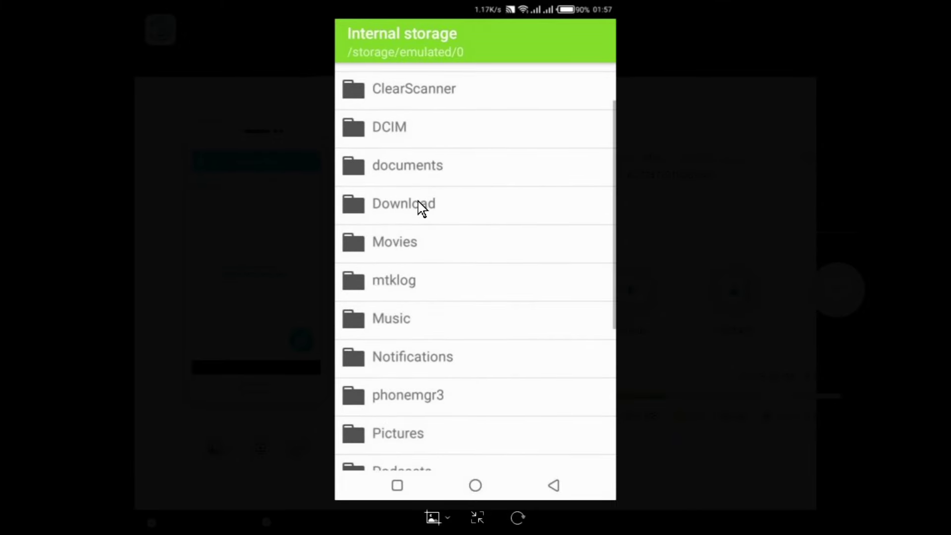
{"action": "scroll", "coordinate": [413, 369], "scroll_direction": "down", "scroll_amount": 2}
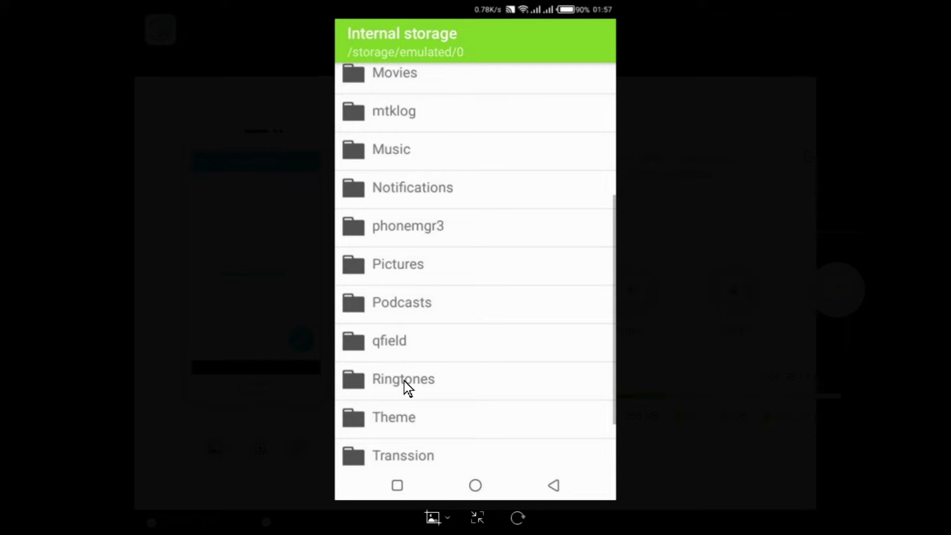
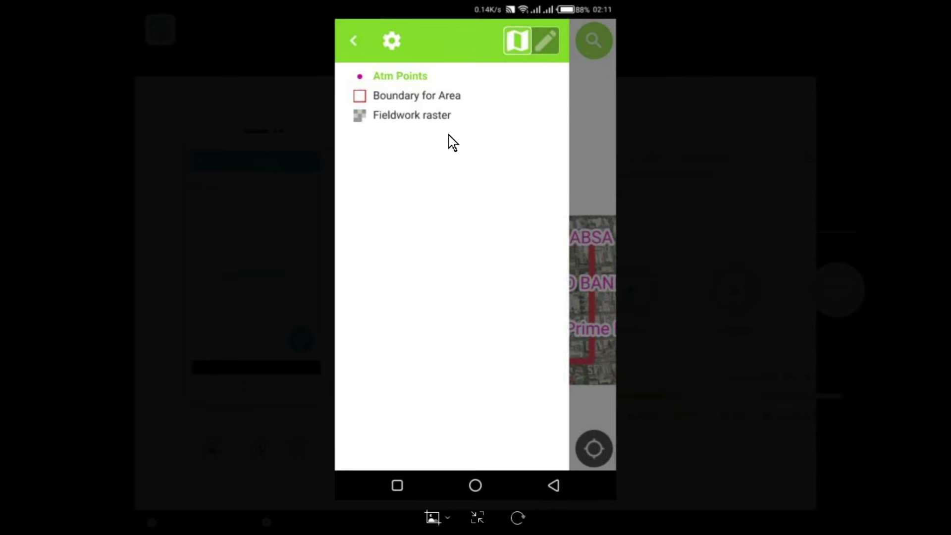
Step: Measure the distance to the Prime Bank point on the map, and close the project and QField
{"action": "left_click", "coordinate": [393, 47]}
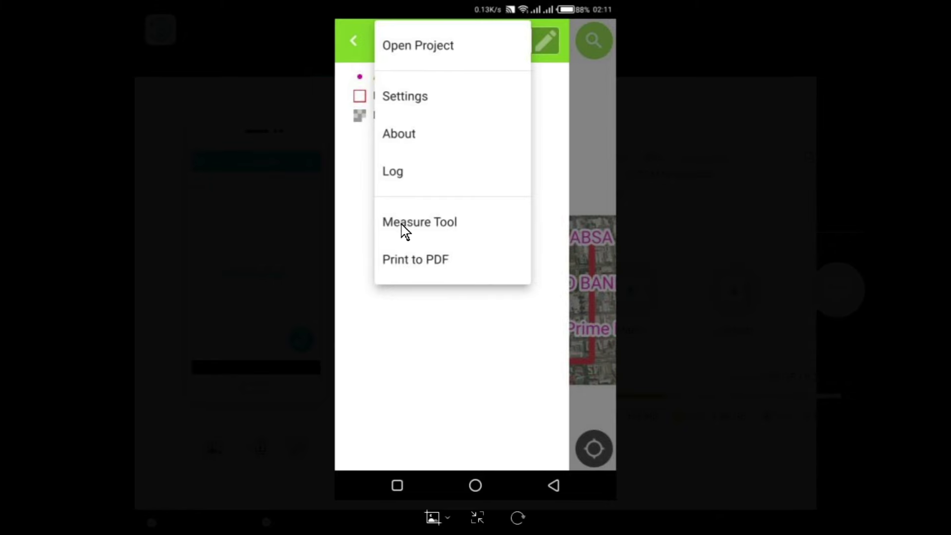
{"action": "left_click", "coordinate": [436, 237]}
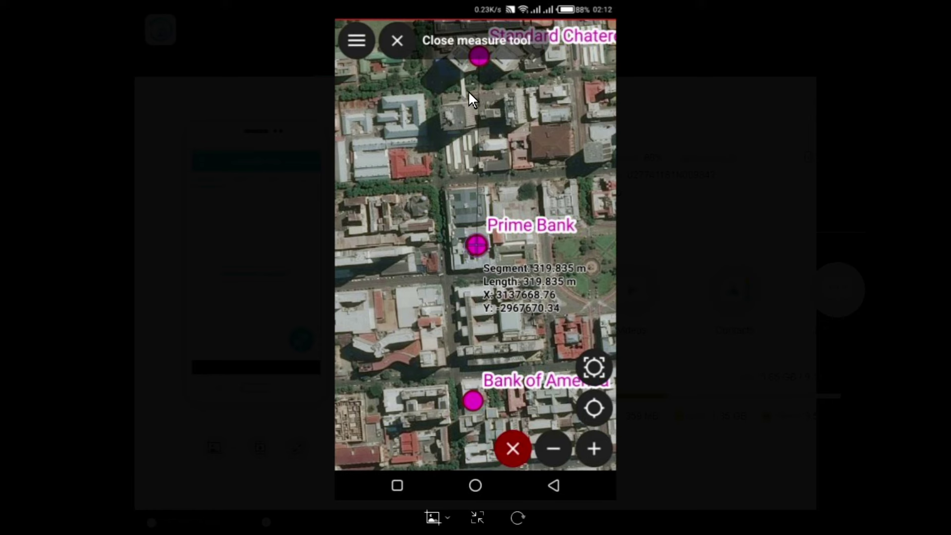
{"action": "left_click", "coordinate": [454, 42]}
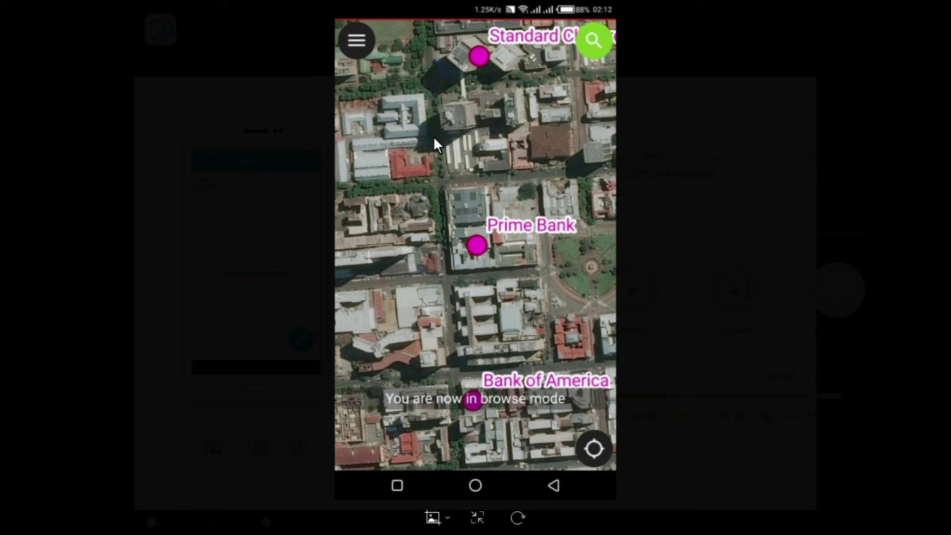
{"action": "right_click", "coordinate": [375, 144]}
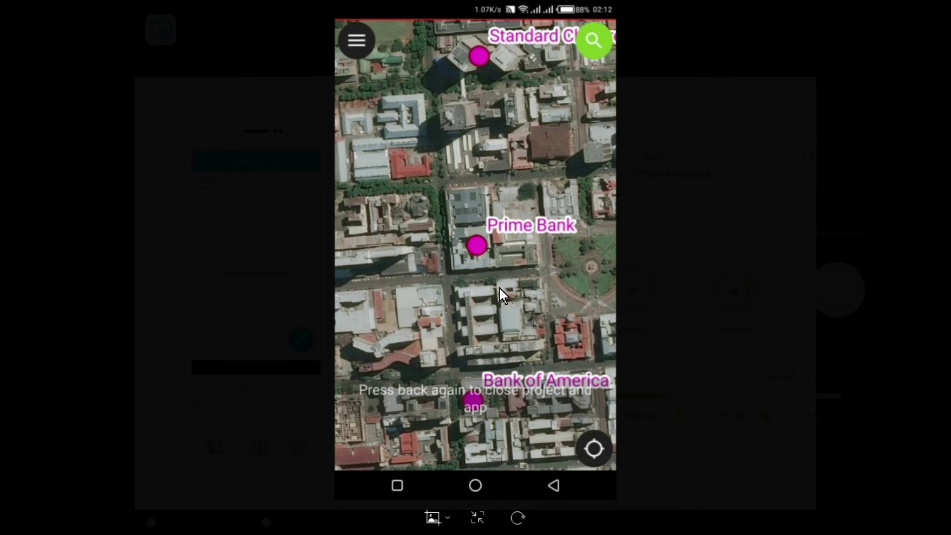
{"action": "left_click", "coordinate": [554, 486]}
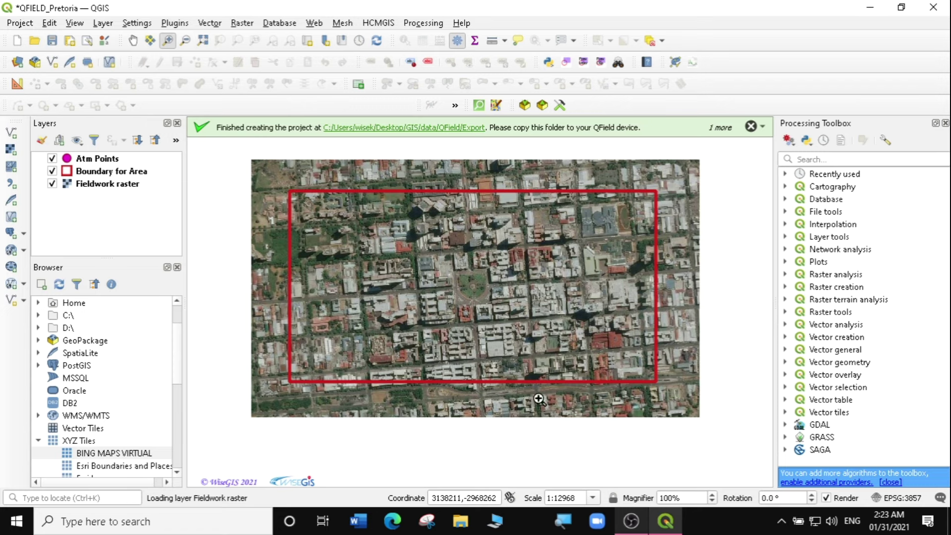
Step: Switch to File Explorer and open the fieldwork 1 folder in Phone > Internal shared storage > qfield
{"action": "left_click", "coordinate": [499, 528]}
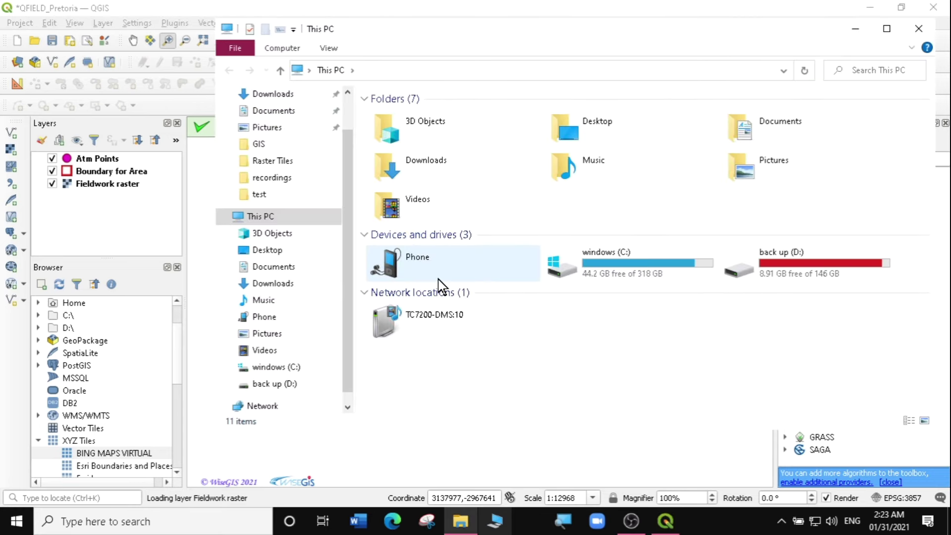
{"action": "double_click", "coordinate": [430, 267]}
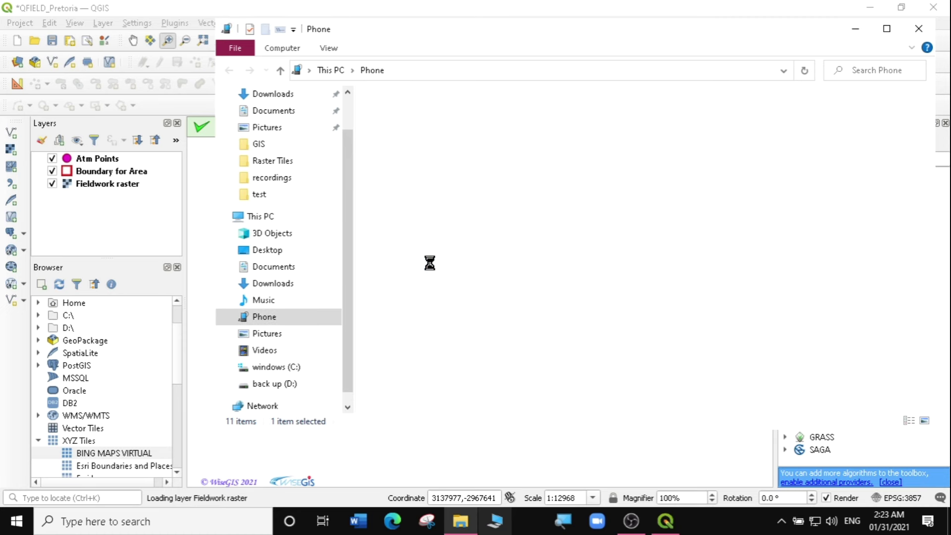
{"action": "double_click", "coordinate": [446, 114]}
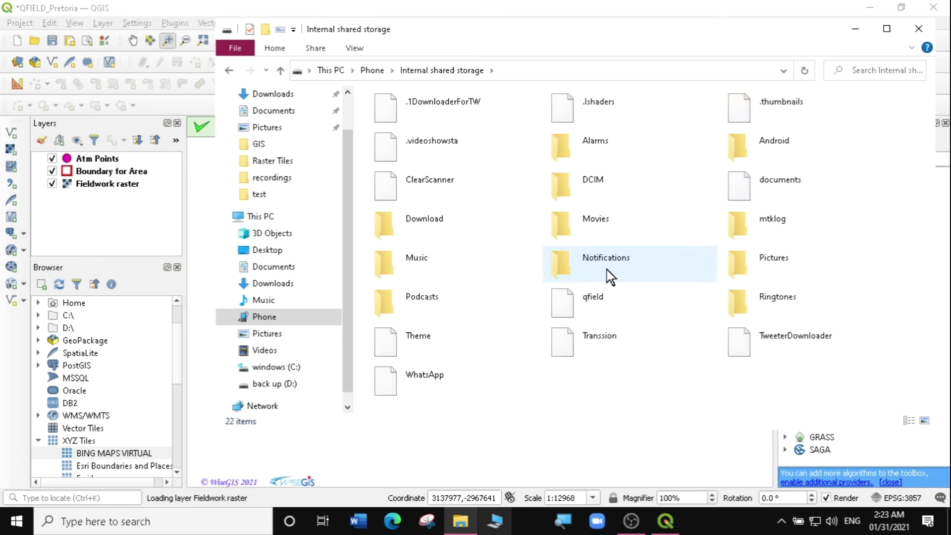
{"action": "left_click", "coordinate": [593, 300]}
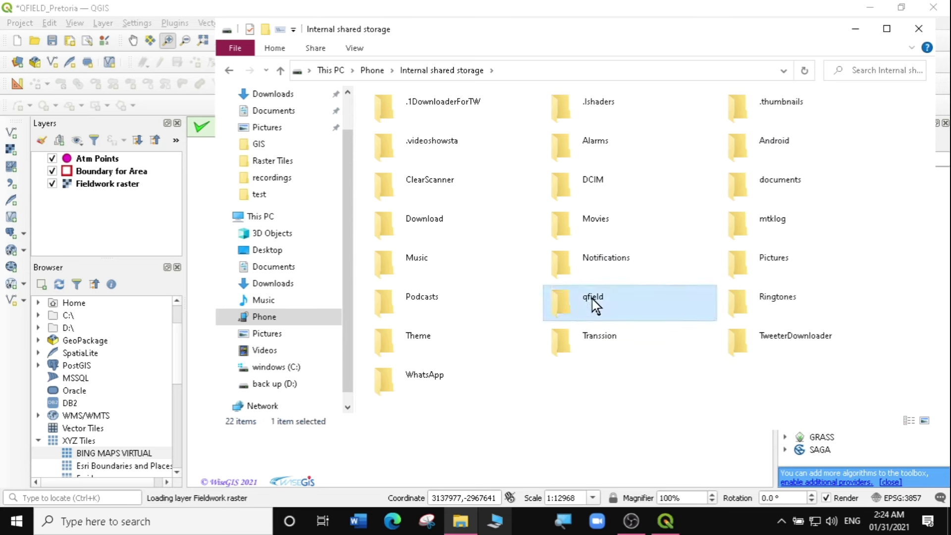
{"action": "double_click", "coordinate": [593, 299]}
{"action": "left_click", "coordinate": [407, 108]}
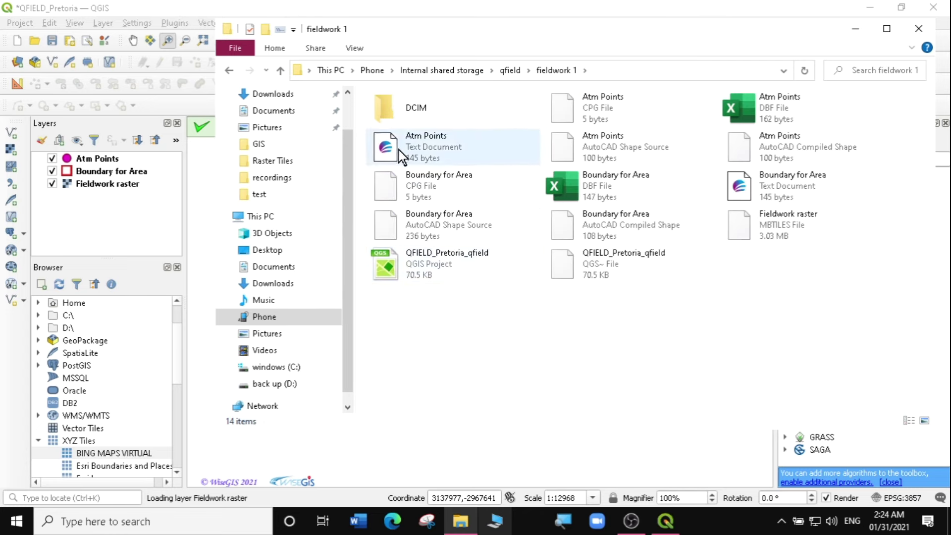
Step: View the photos in the DCIM subfolder and return to the fieldwork 1 folder
{"action": "left_click", "coordinate": [406, 114]}
{"action": "double_click", "coordinate": [406, 114]}
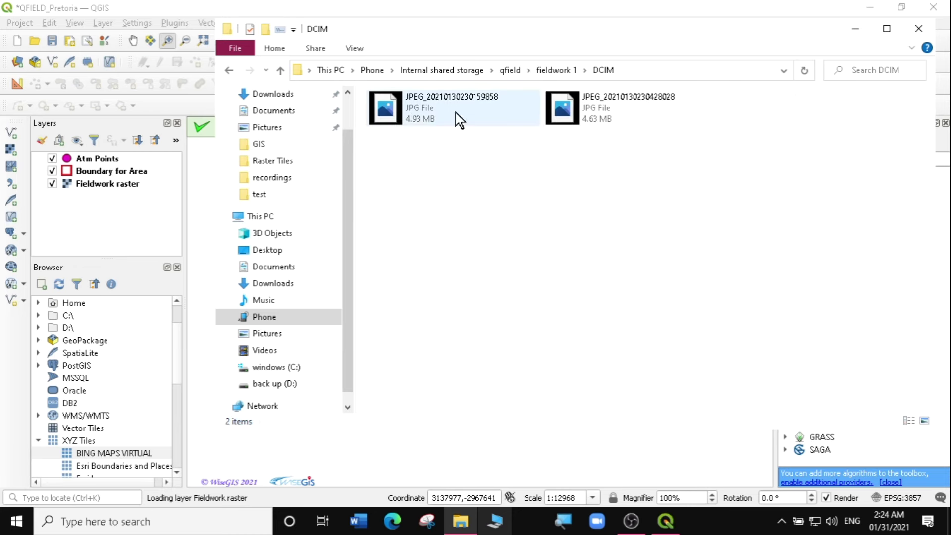
{"action": "left_click", "coordinate": [229, 70]}
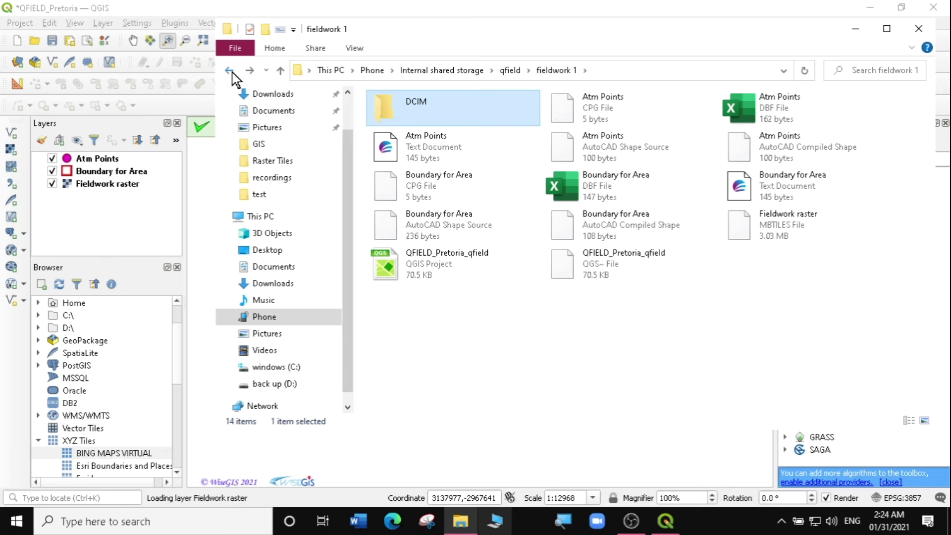
Step: Copy all files and the DCIM folder from the phone's fieldwork 1 folder
{"action": "left_click", "coordinate": [634, 374]}
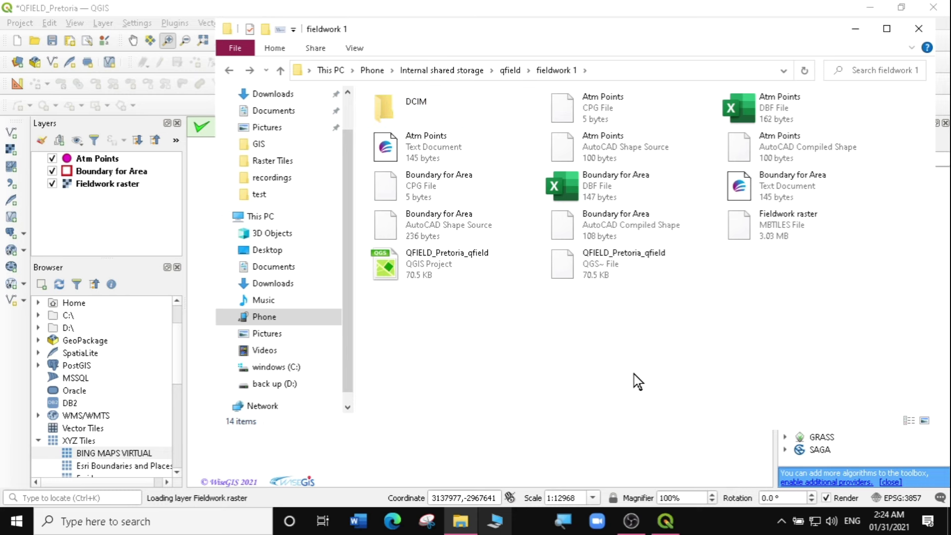
{"action": "left_click", "coordinate": [598, 265]}
{"action": "key", "text": "ctrl+a"}
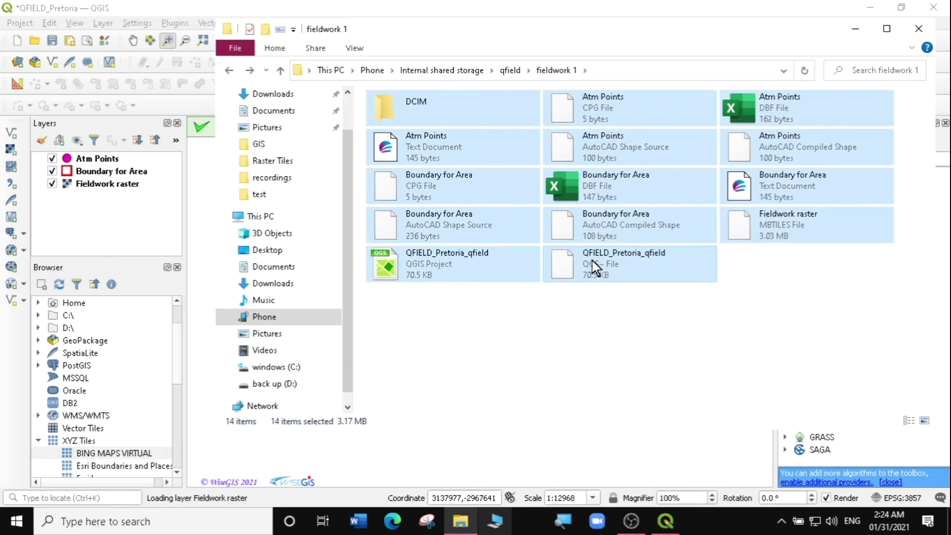
{"action": "right_click", "coordinate": [451, 104]}
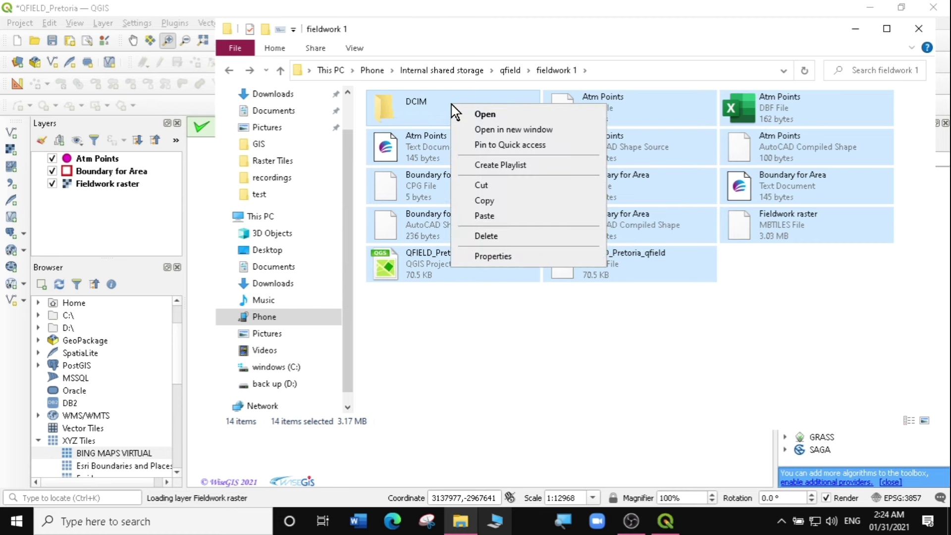
{"action": "left_click", "coordinate": [486, 201]}
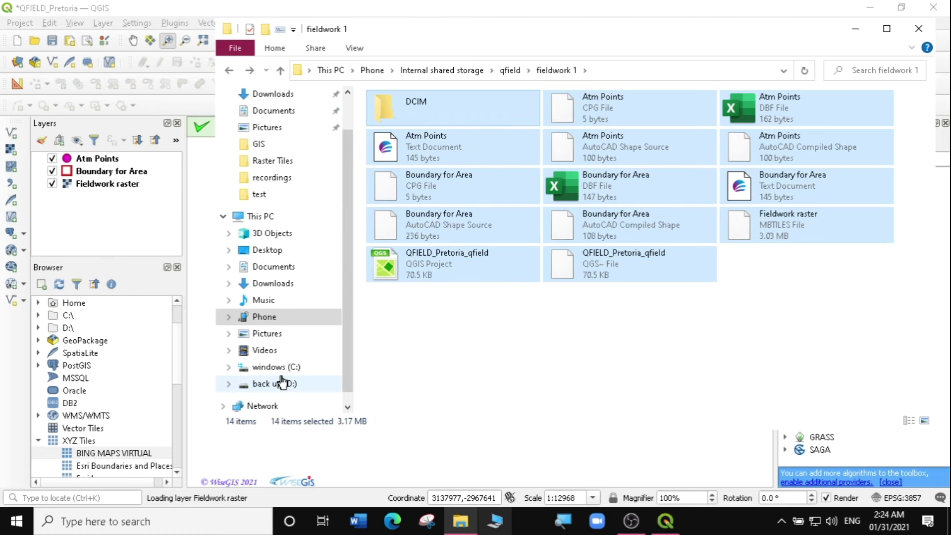
Step: Paste the copied fieldwork files into the Desktop > GIS > data > QField > Import folder
{"action": "left_click", "coordinate": [273, 251]}
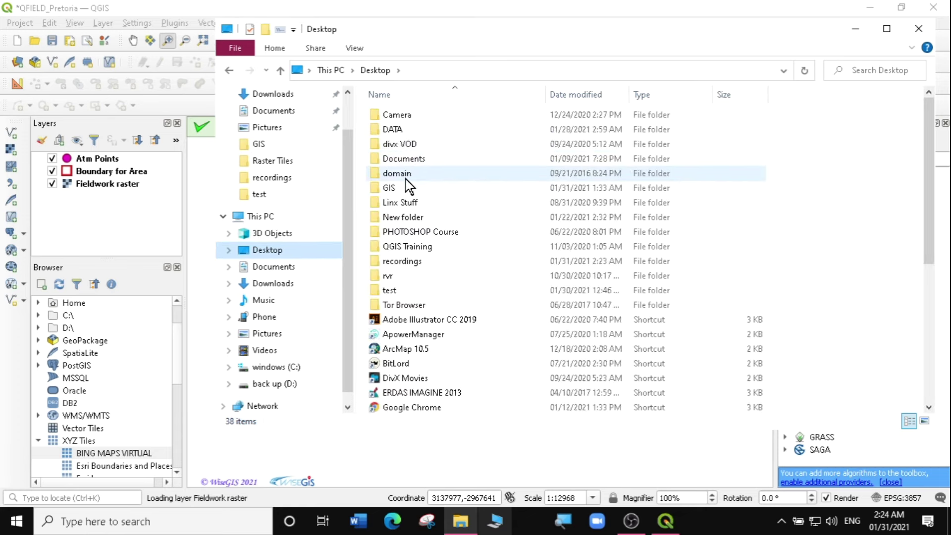
{"action": "double_click", "coordinate": [391, 188]}
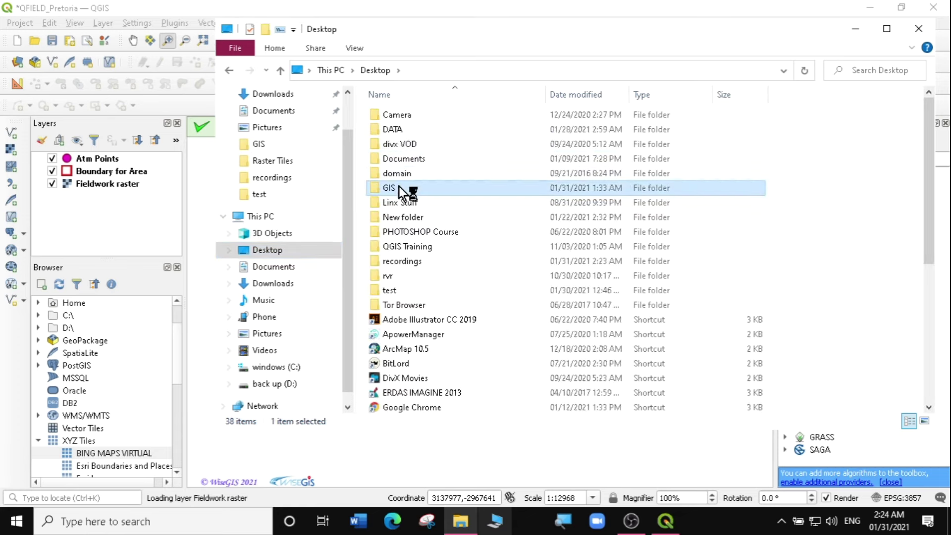
{"action": "left_click", "coordinate": [400, 116]}
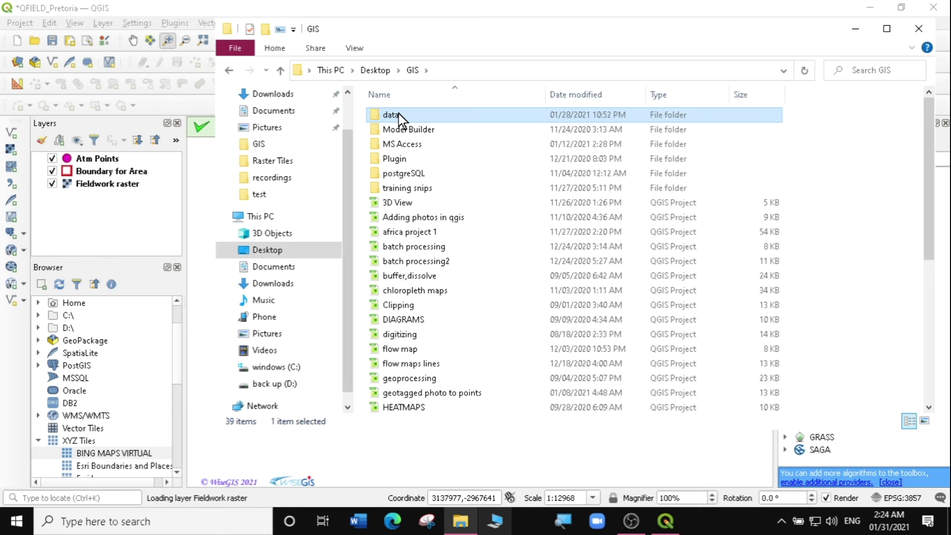
{"action": "double_click", "coordinate": [399, 116]}
{"action": "double_click", "coordinate": [395, 124]}
{"action": "left_click", "coordinate": [400, 130]}
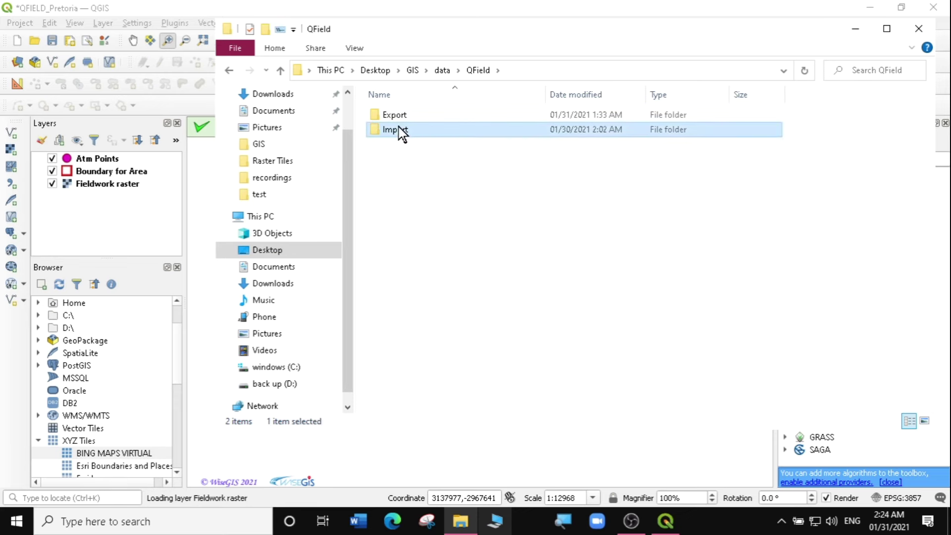
{"action": "double_click", "coordinate": [400, 130]}
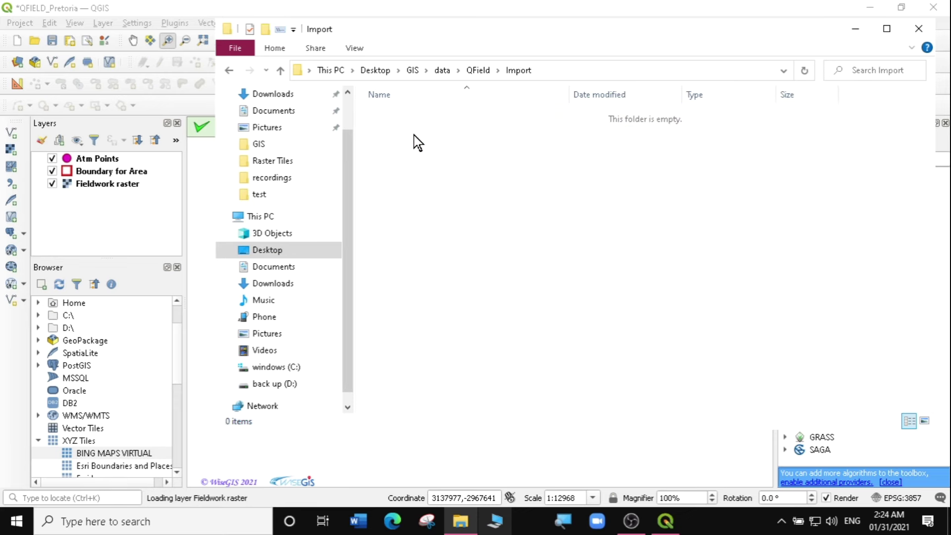
{"action": "right_click", "coordinate": [471, 267]}
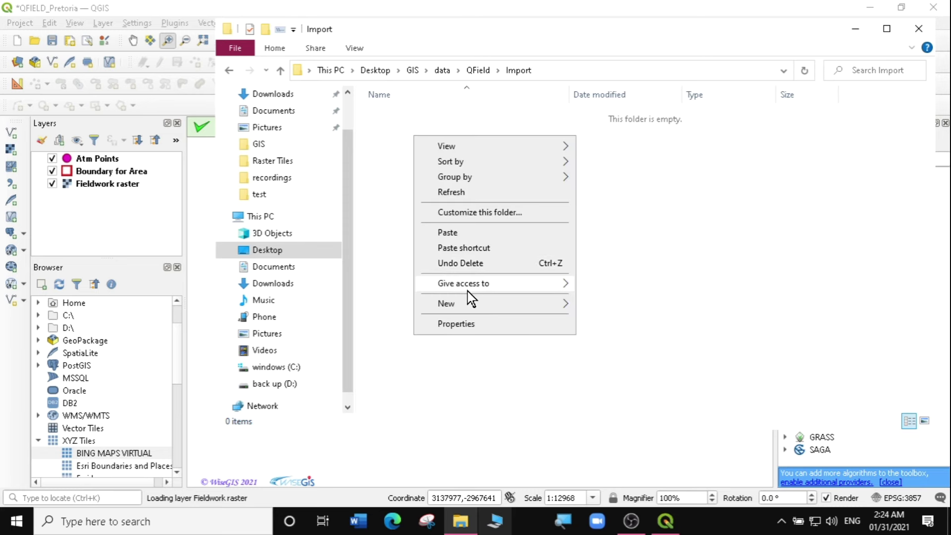
{"action": "left_click", "coordinate": [465, 234]}
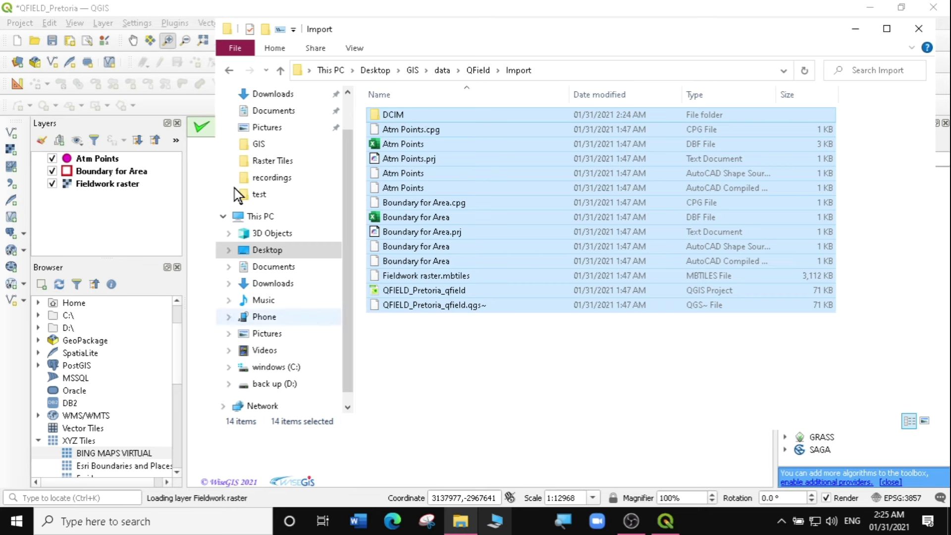
Step: Switch to QGIS and synchronize the project from the QField Import folder with QFieldSync
{"action": "key", "text": "alt+Tab"}
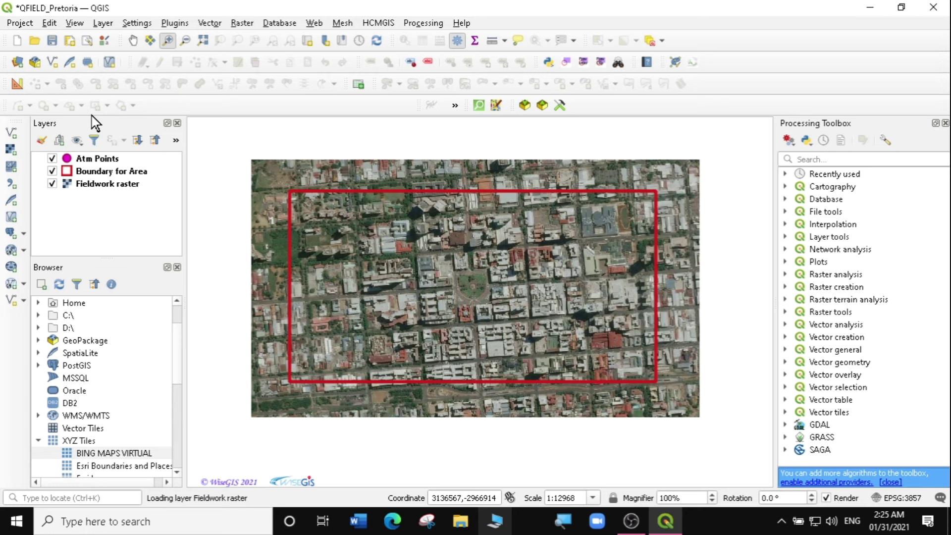
{"action": "left_click", "coordinate": [174, 23]}
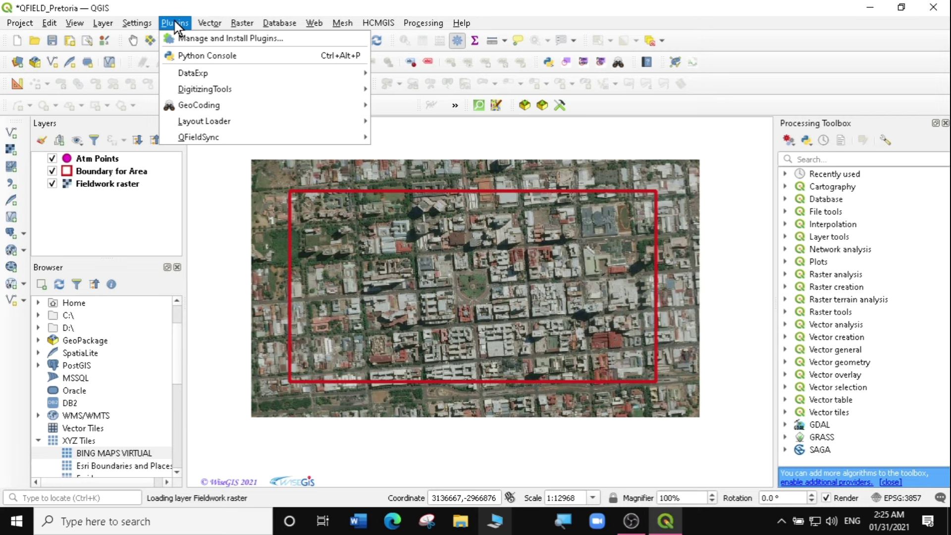
{"action": "mouse_move", "coordinate": [257, 137]}
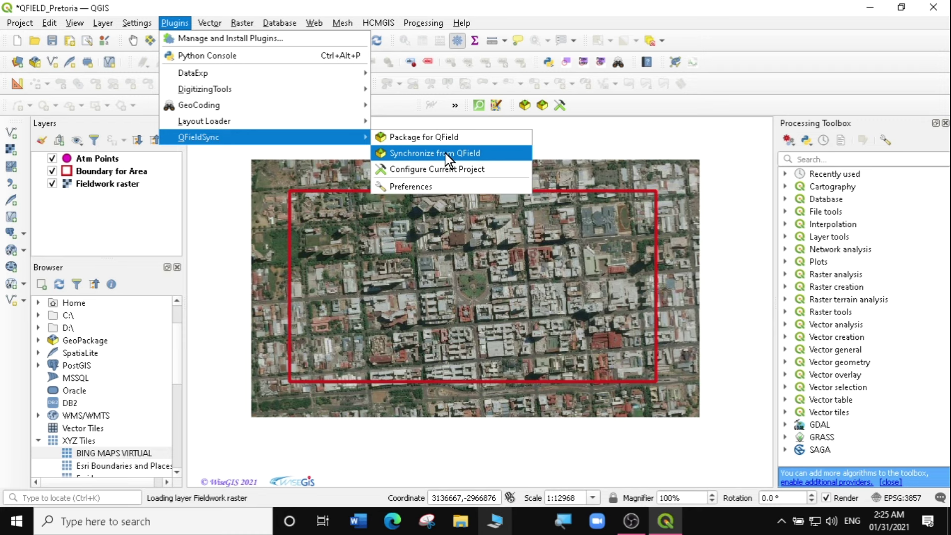
{"action": "left_click", "coordinate": [449, 155]}
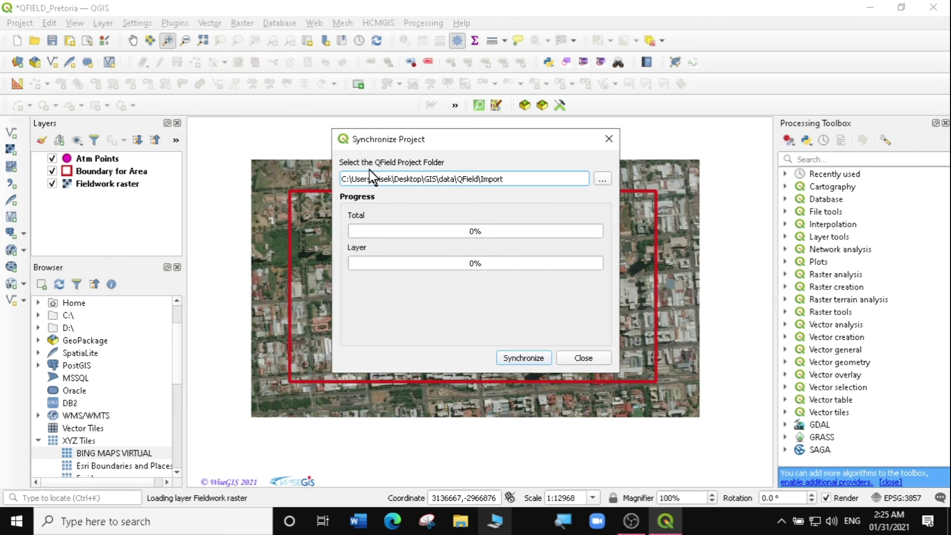
{"action": "left_click", "coordinate": [532, 356]}
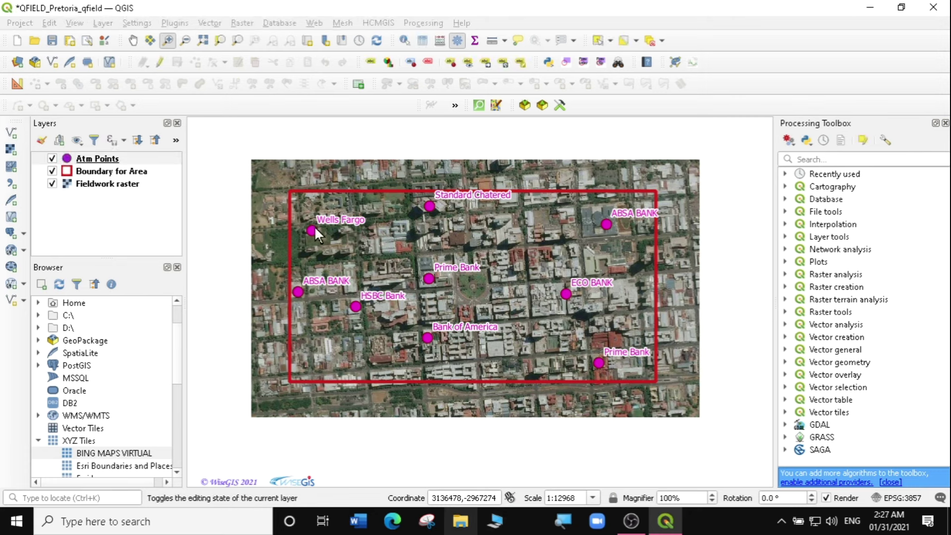
Step: Review the attribute table of the Atm Points layer and close it
{"action": "left_click", "coordinate": [103, 159]}
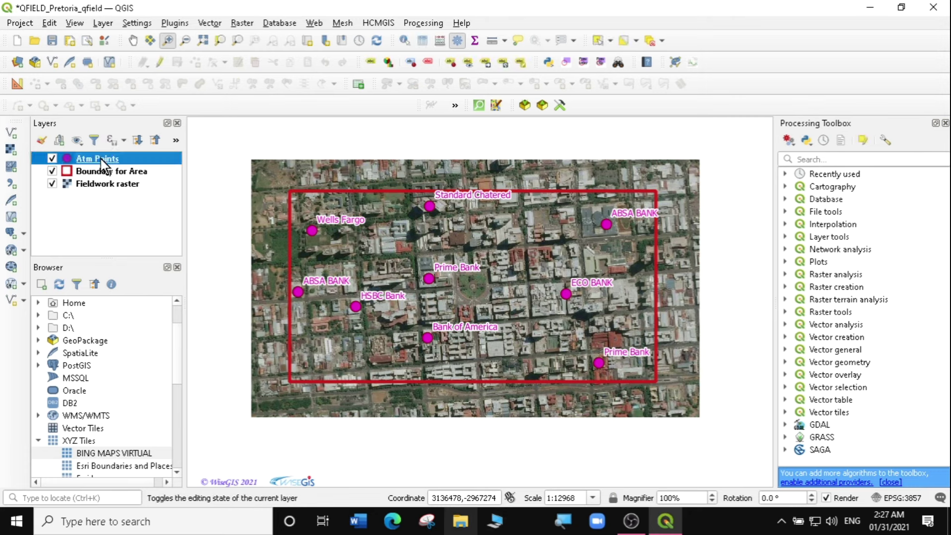
{"action": "key", "text": "F6"}
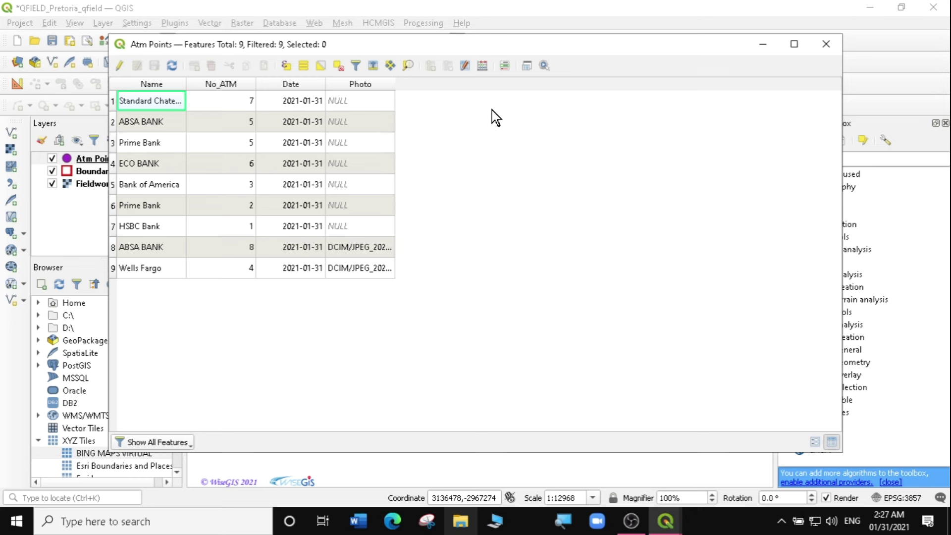
{"action": "key", "text": "Escape"}
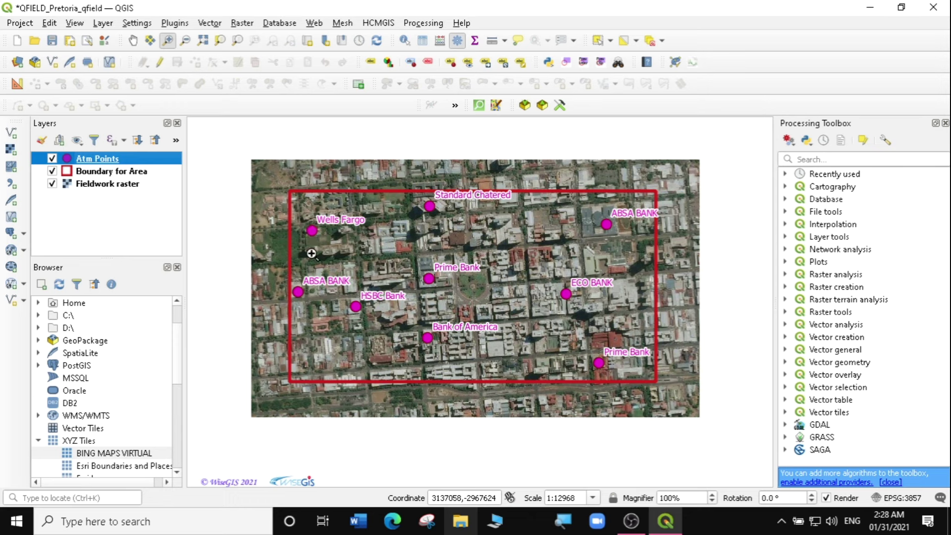
Step: Identify the Wells Fargo point, check its feature attributes including the Photo field, and close the form
{"action": "key", "text": "ctrl+shift+i"}
{"action": "left_click", "coordinate": [313, 231]}
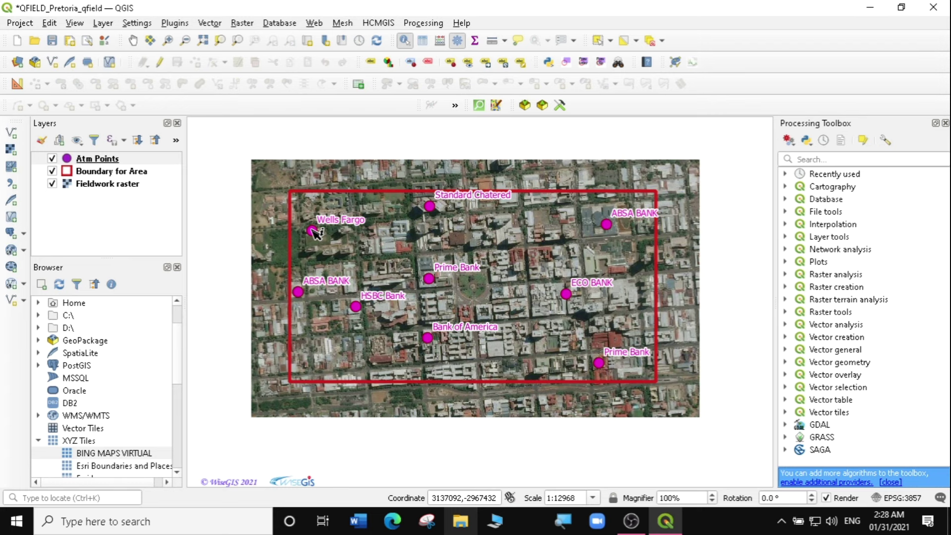
{"action": "left_click", "coordinate": [313, 230]}
{"action": "left_click_drag", "start_coordinate": [488, 209], "coordinate": [505, 142]}
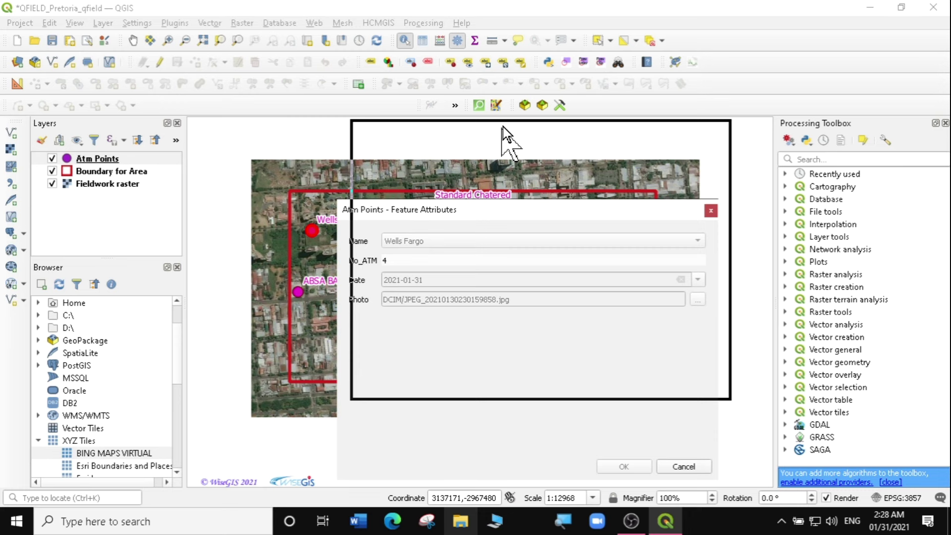
{"action": "left_click_drag", "start_coordinate": [502, 127], "coordinate": [503, 109]}
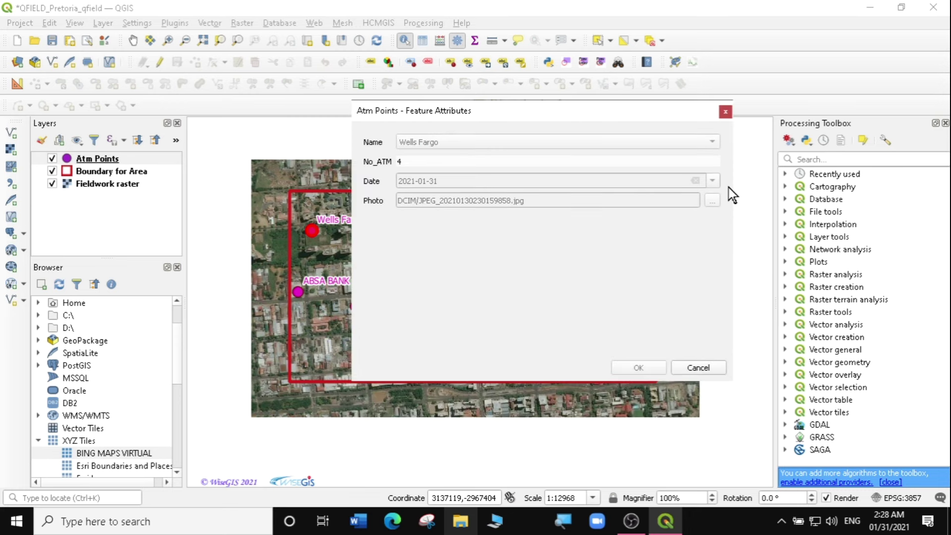
{"action": "left_click", "coordinate": [697, 367]}
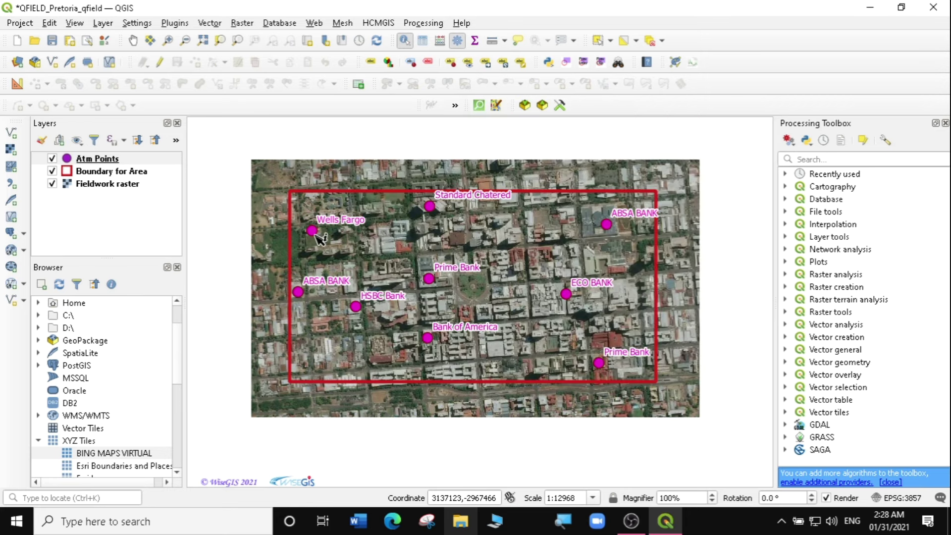
Step: In the Atm Points layer's attributes form properties, set the Photo field's attachment preview type to Image
{"action": "right_click", "coordinate": [123, 155]}
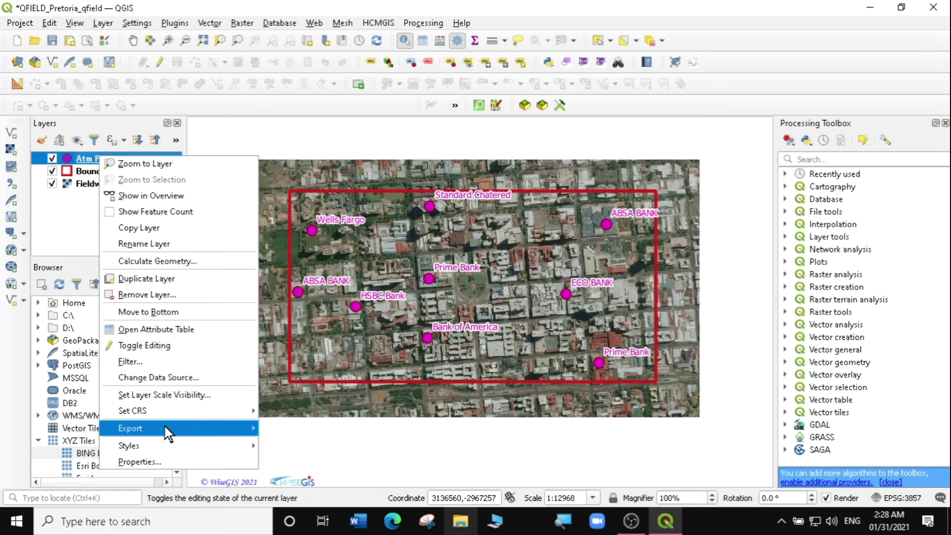
{"action": "left_click", "coordinate": [344, 322]}
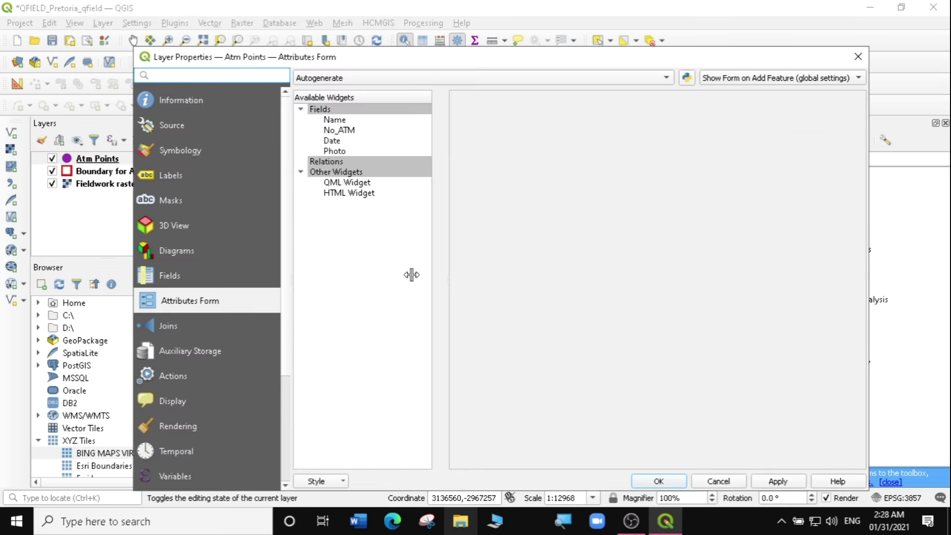
{"action": "left_click", "coordinate": [334, 150]}
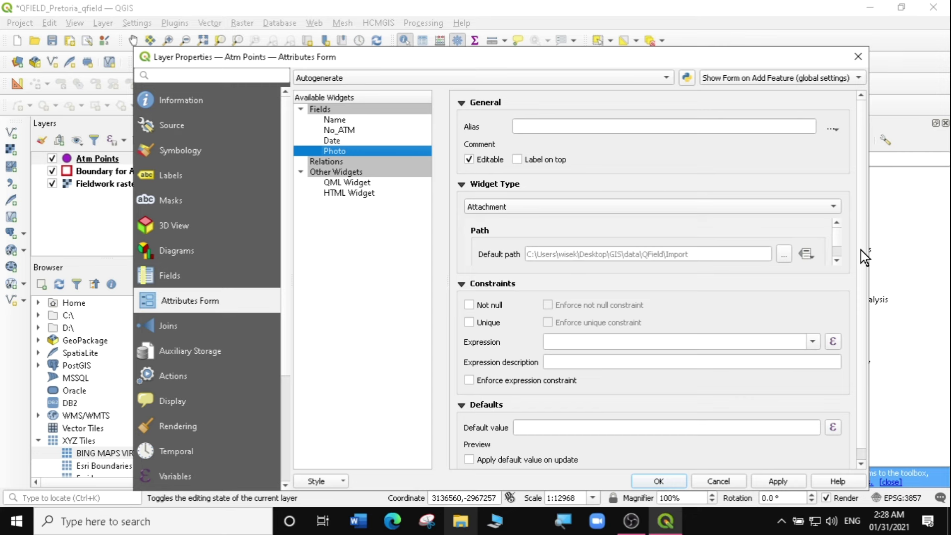
{"action": "left_click", "coordinate": [837, 262]}
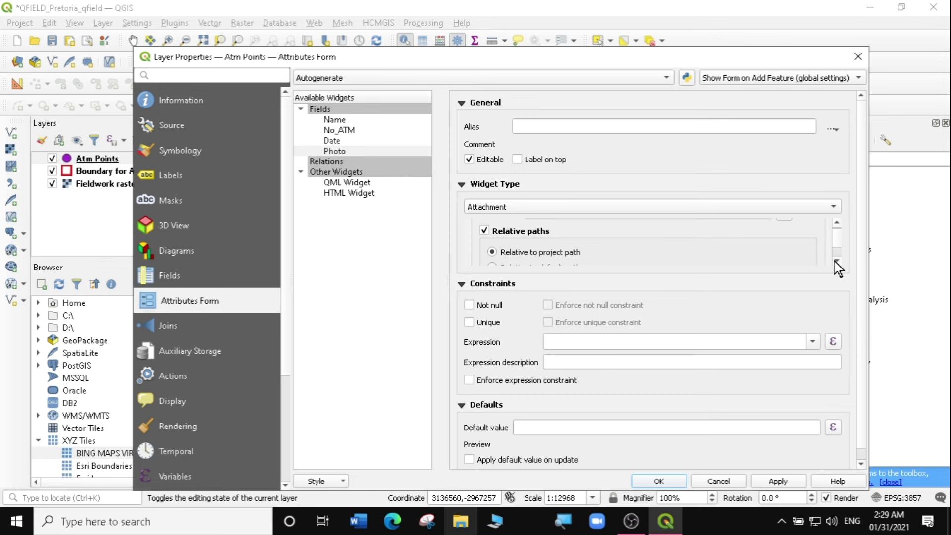
{"action": "left_click", "coordinate": [837, 262]}
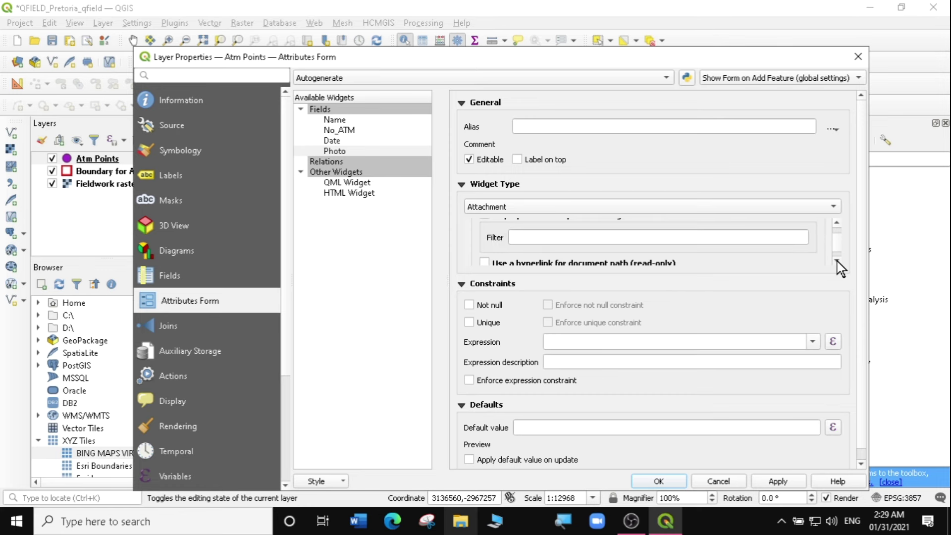
{"action": "left_click", "coordinate": [837, 262]}
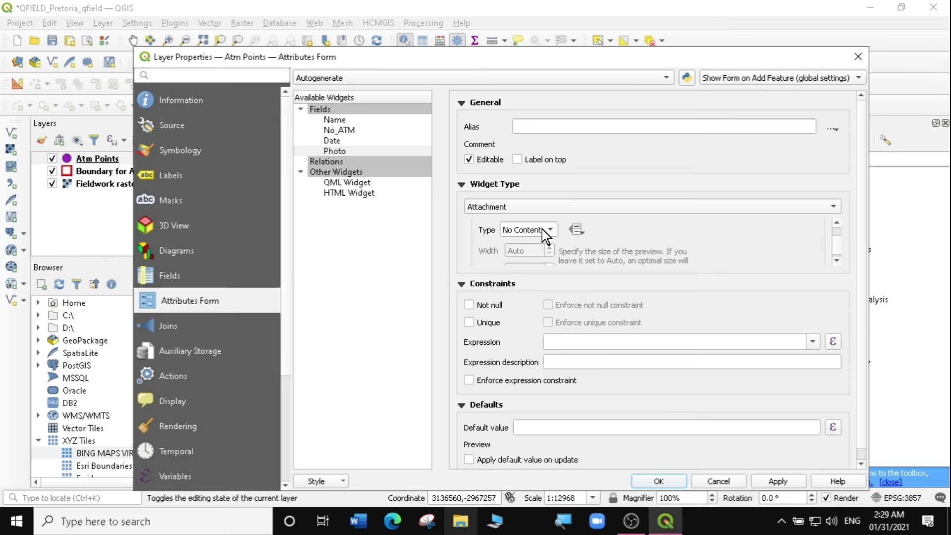
{"action": "scroll", "coordinate": [542, 229], "scroll_direction": "down", "scroll_amount": 1}
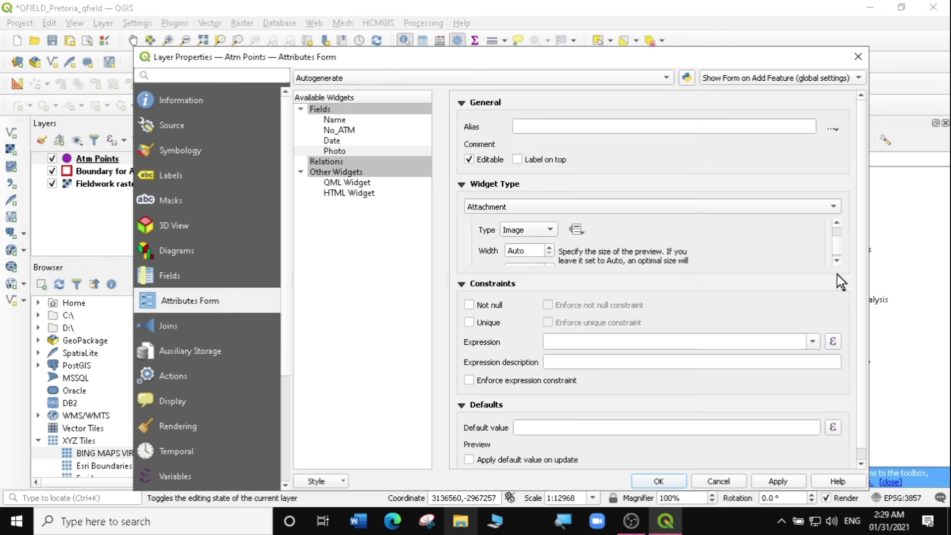
Step: Set the Photo preview size to 400 px wide and 300 px high, and apply the layer properties
{"action": "left_click", "coordinate": [837, 261]}
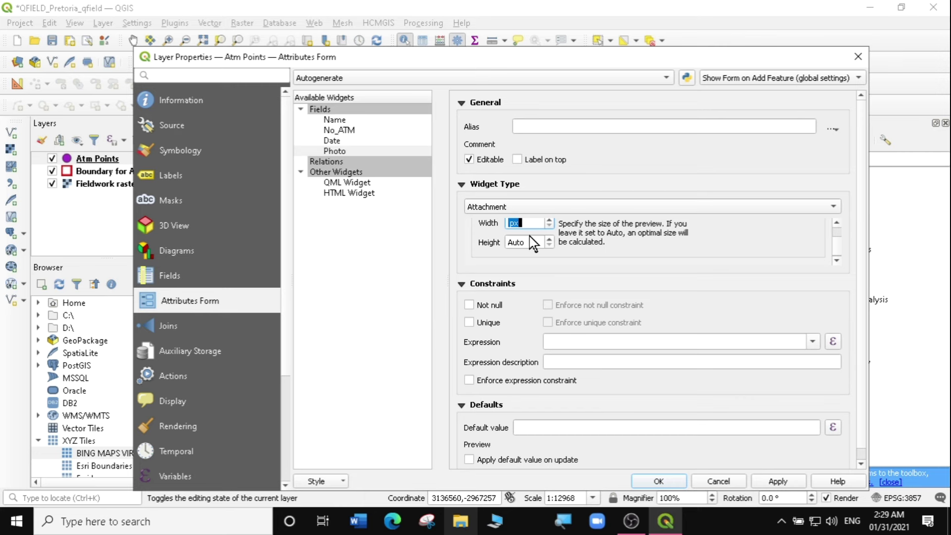
{"action": "type", "text": "400"}
{"action": "key", "text": "Tab"}
{"action": "type", "text": "300"}
{"action": "left_click", "coordinate": [784, 483]}
{"action": "left_click", "coordinate": [663, 483]}
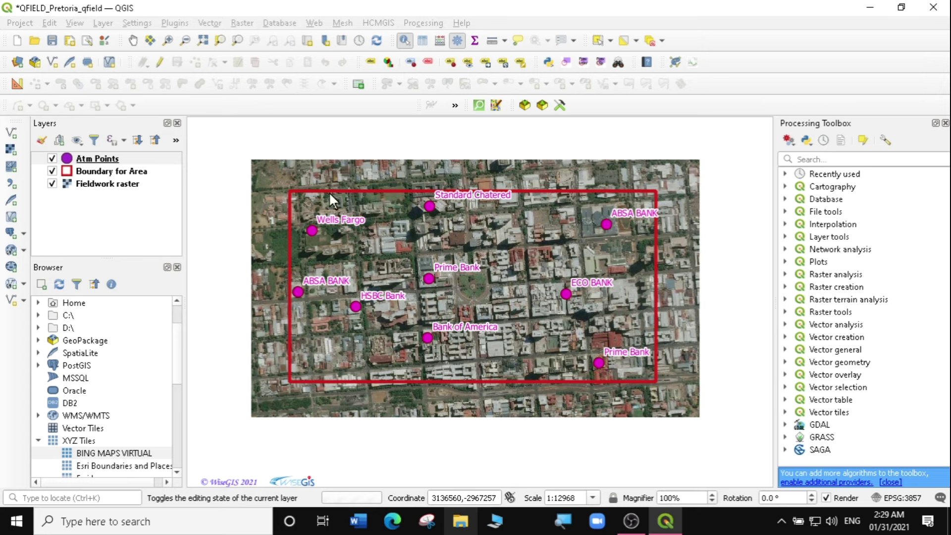
Step: Identify the Wells Fargo point again and view its full photo in the feature attributes
{"action": "left_click", "coordinate": [312, 232]}
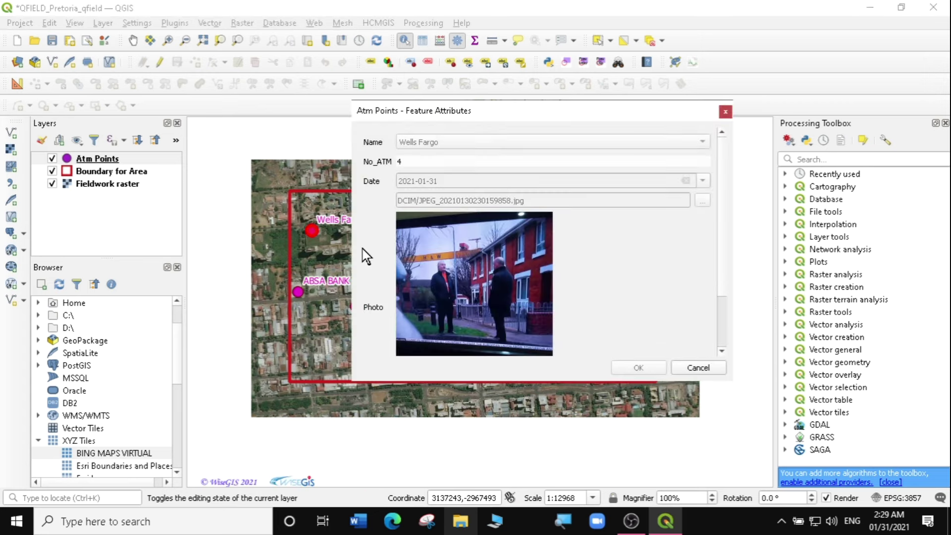
{"action": "left_click_drag", "start_coordinate": [723, 254], "coordinate": [723, 281]}
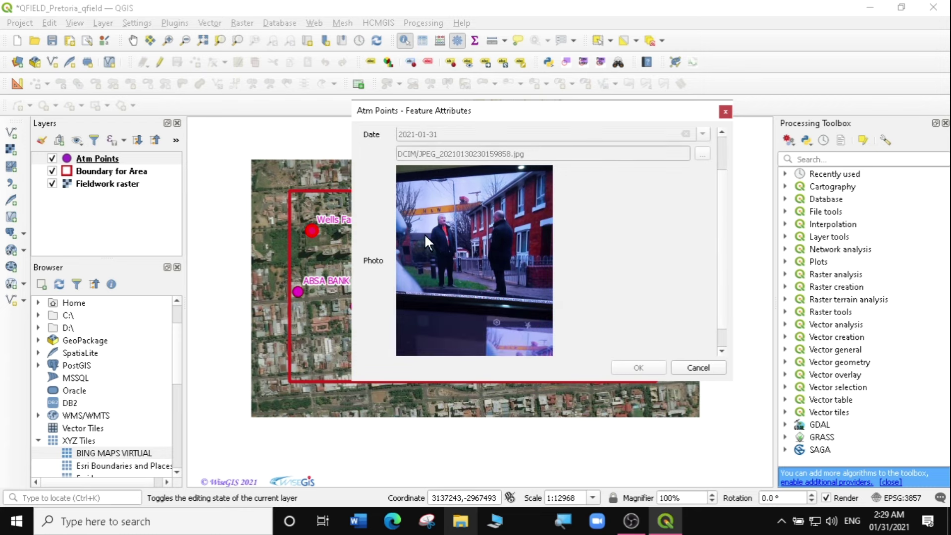
{"action": "scroll", "coordinate": [712, 251], "scroll_direction": "down", "scroll_amount": 1}
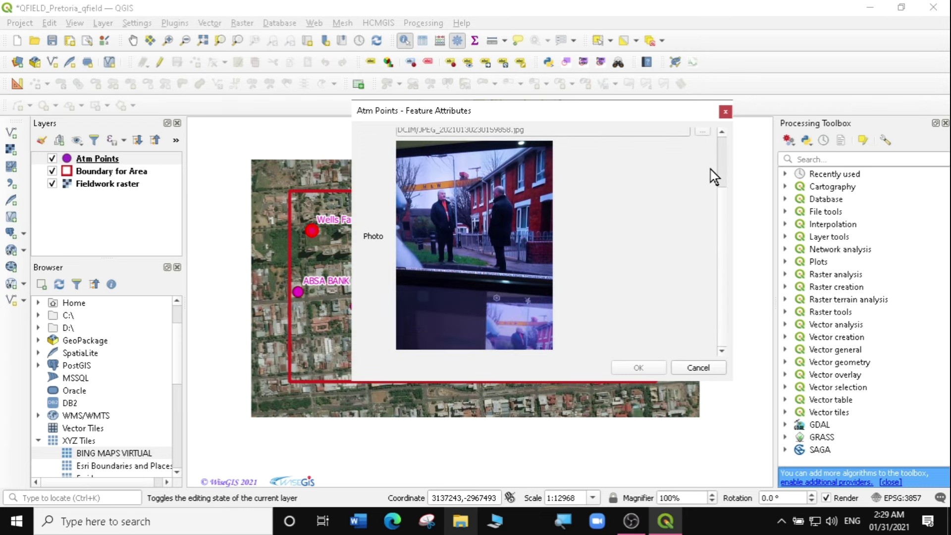
Step: Close the Wells Fargo form, then identify the ABSA BANK point on the map's west side and check its photo
{"action": "left_click", "coordinate": [725, 112]}
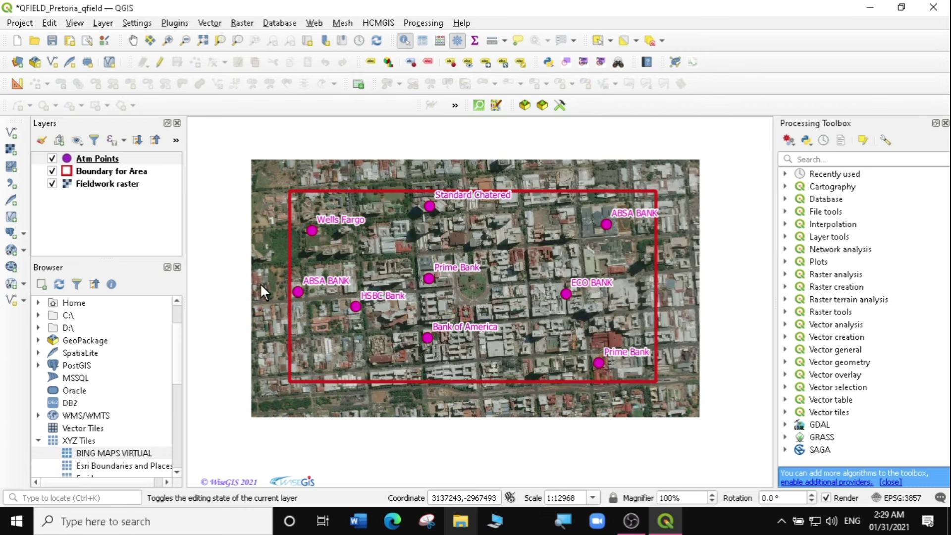
{"action": "left_click", "coordinate": [301, 295]}
{"action": "scroll", "coordinate": [472, 278], "scroll_direction": "down", "scroll_amount": 2}
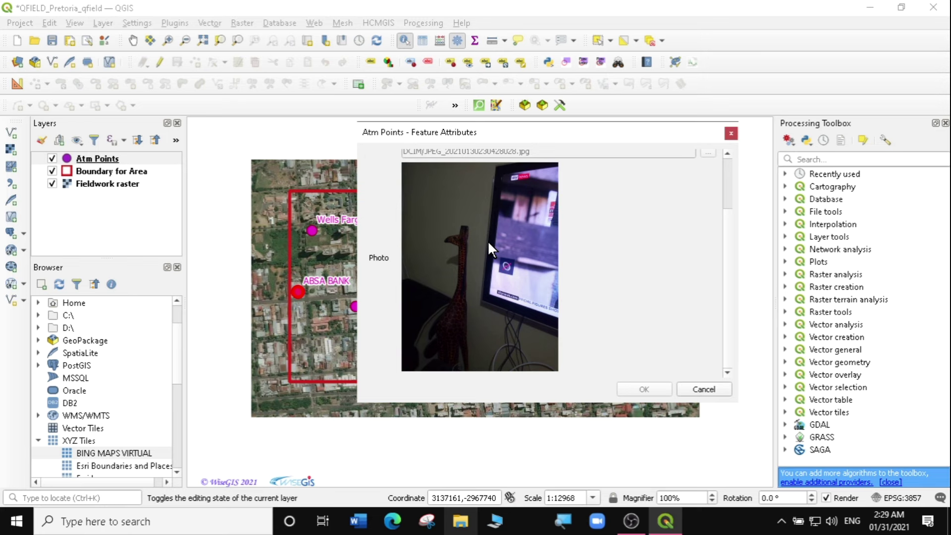
{"action": "left_click", "coordinate": [702, 389]}
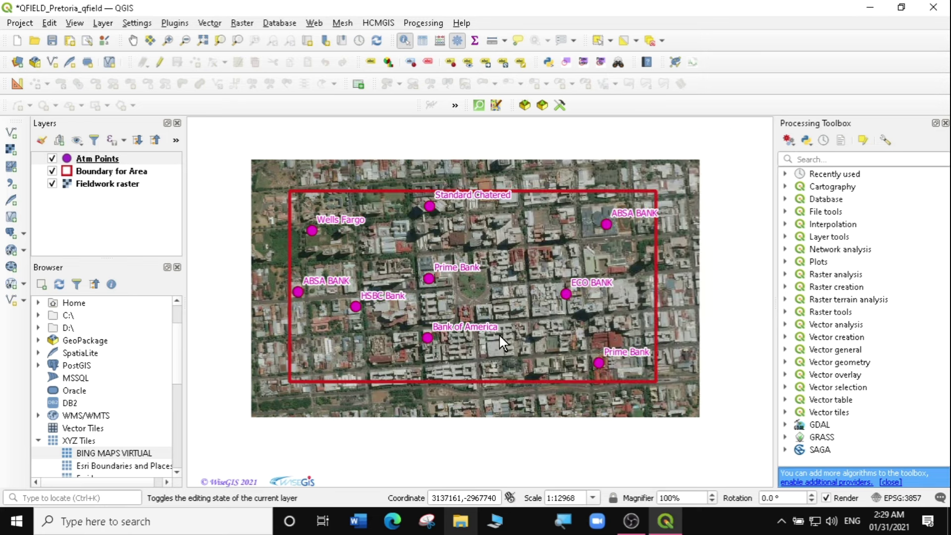
Step: Identify the central Prime Bank point and the ECO BANK point to check their feature attributes, closing each form
{"action": "left_click", "coordinate": [429, 278]}
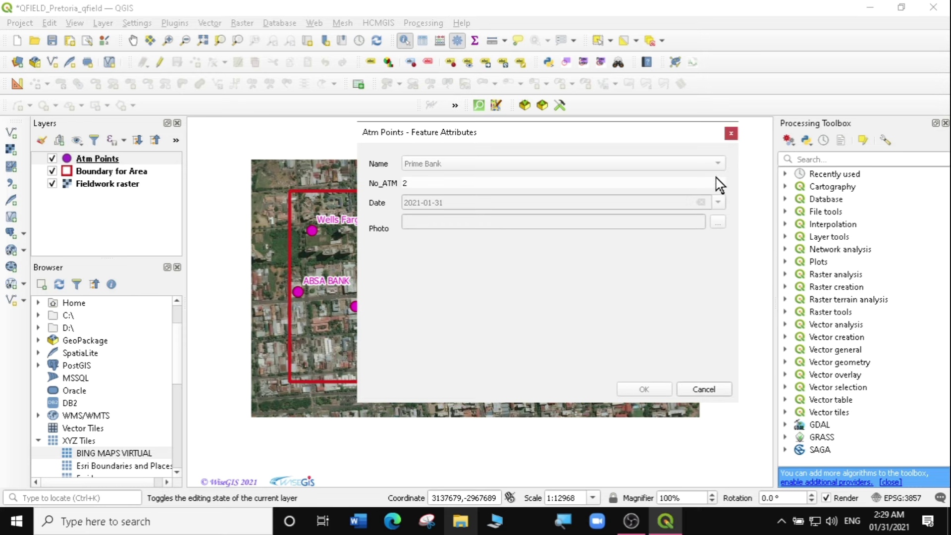
{"action": "left_click", "coordinate": [731, 134]}
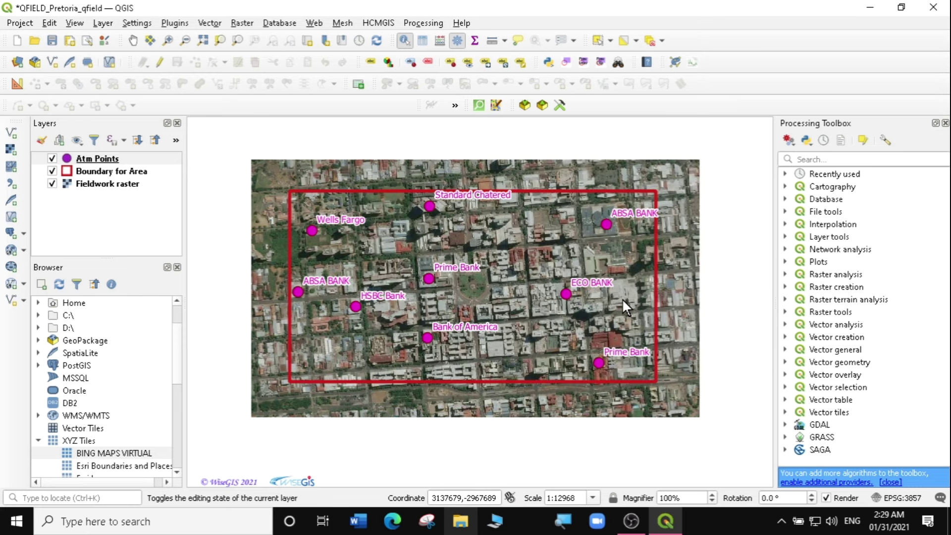
{"action": "left_click", "coordinate": [566, 295]}
{"action": "left_click", "coordinate": [738, 156]}
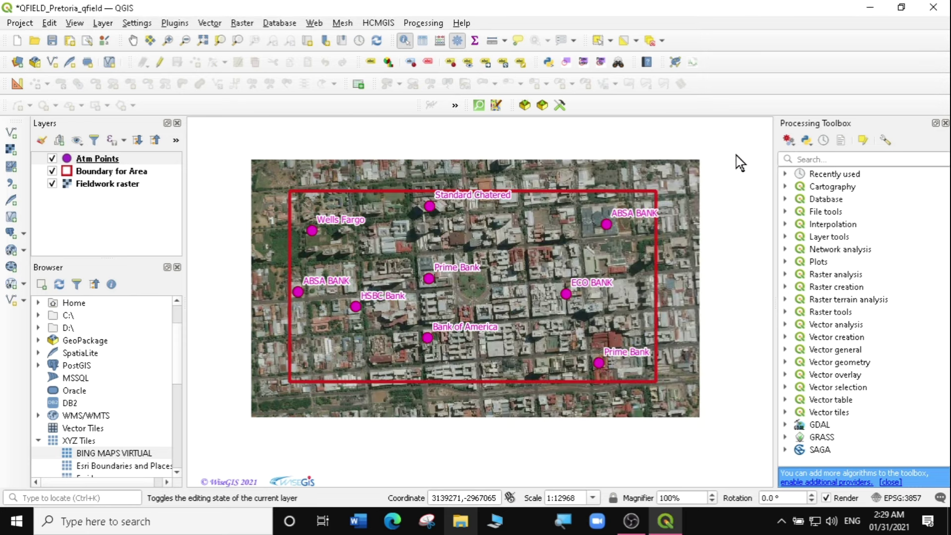